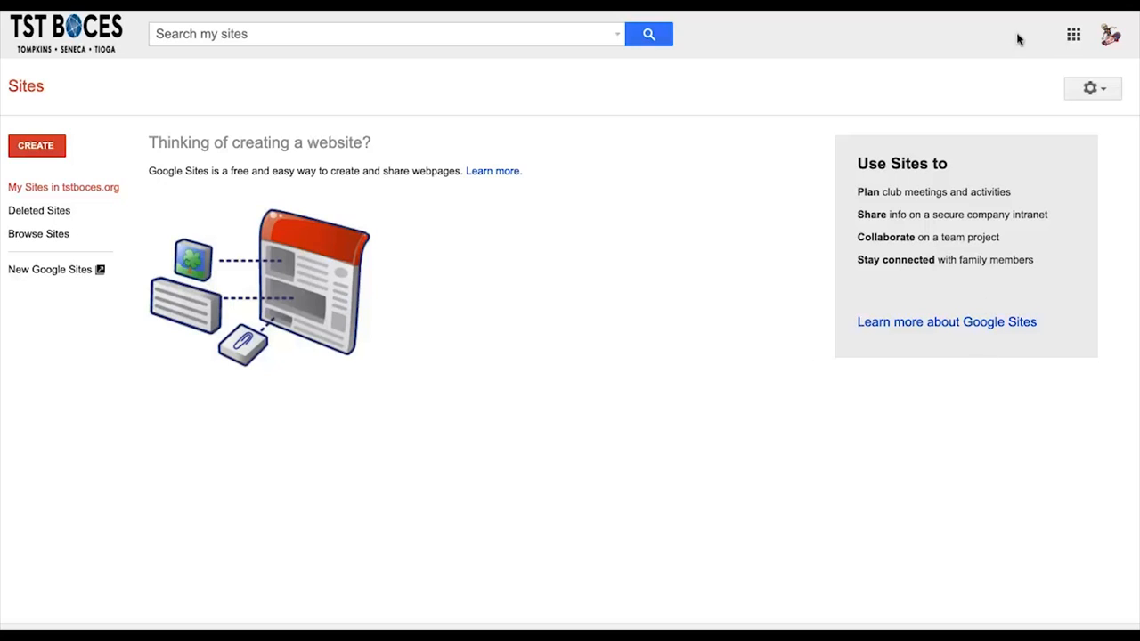
- Switch from classic Sites to New Google Sites and create a blank site
left_click(1075, 37)
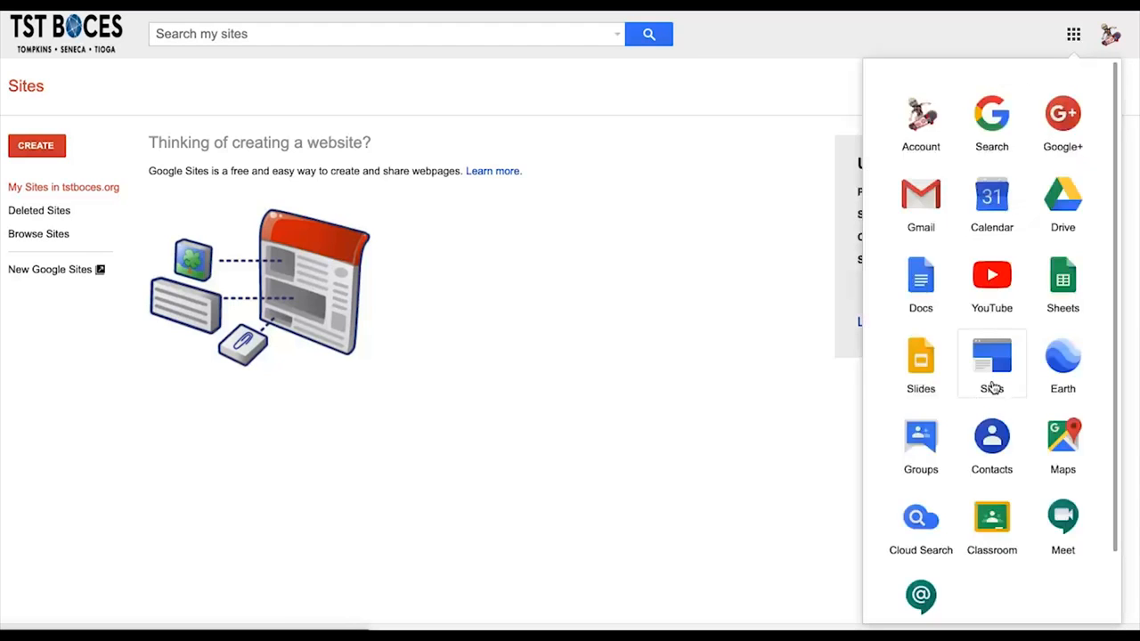
left_click(992, 384)
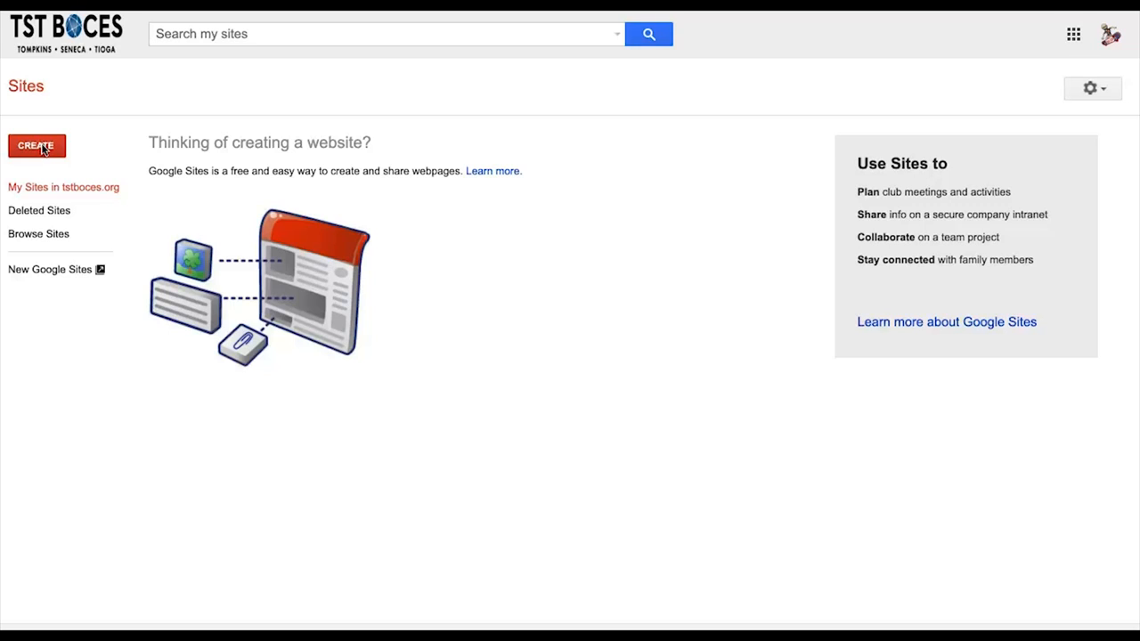
left_click(49, 270)
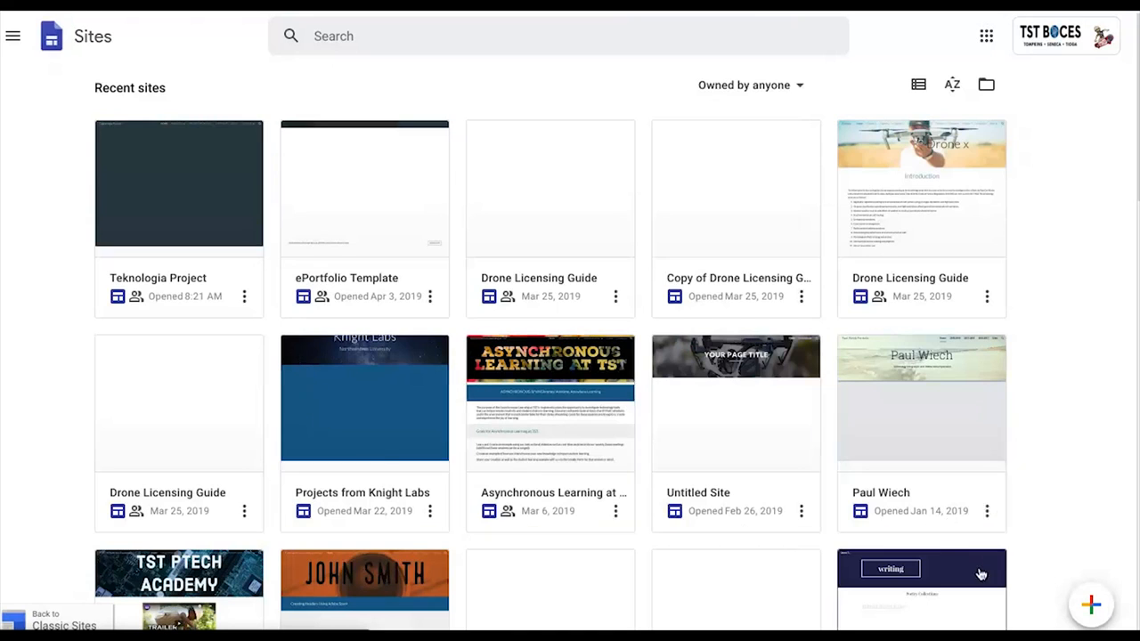
left_click(1091, 607)
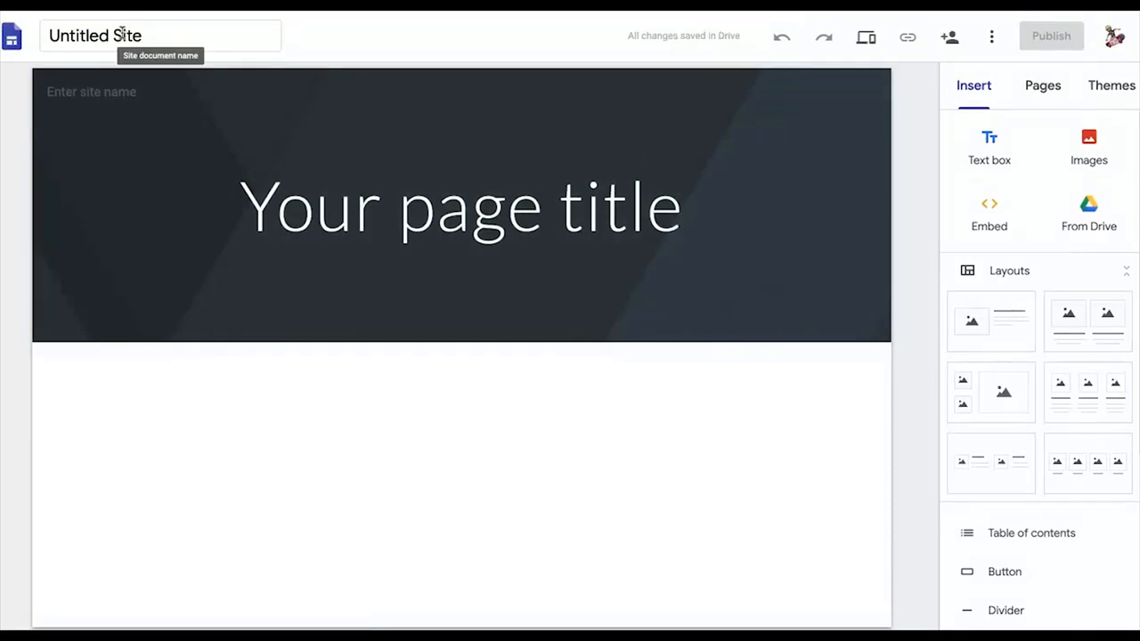
- Name the site document "Test Site"
left_click(125, 32)
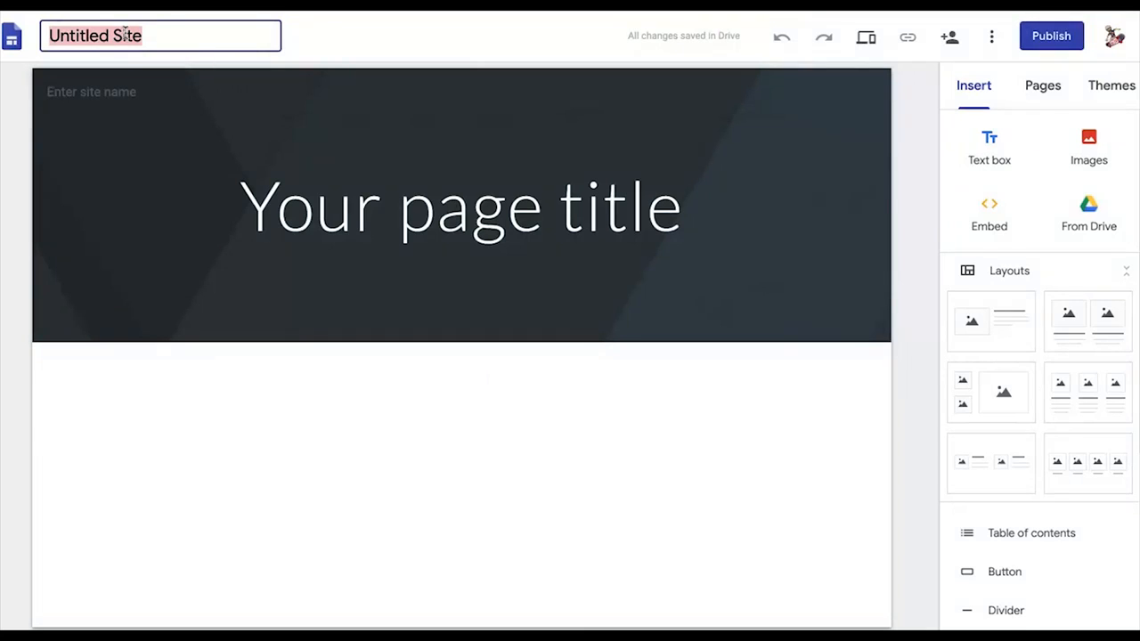
type("Test Site")
left_click(524, 410)
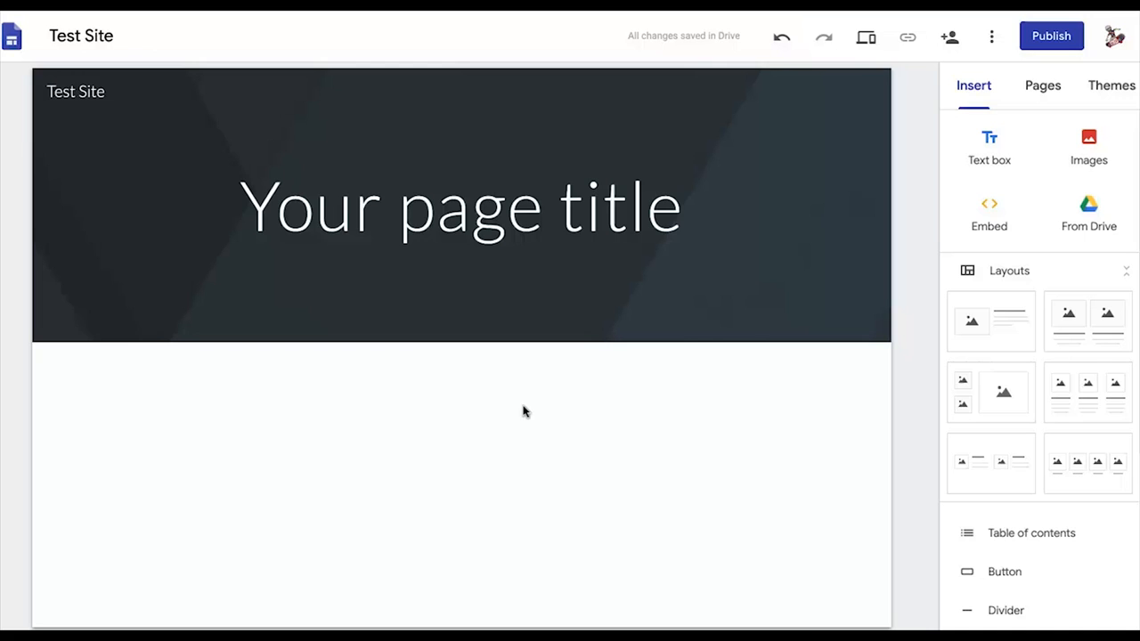
- Replace the placeholder page title in the header with "Test Site"
left_click(532, 220)
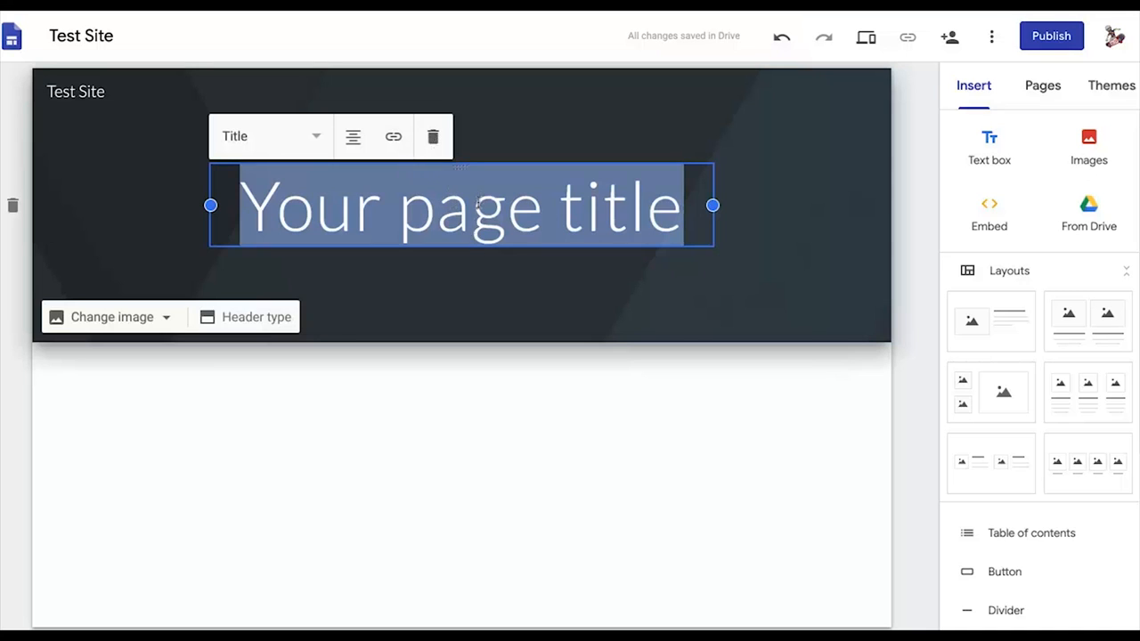
type("Te")
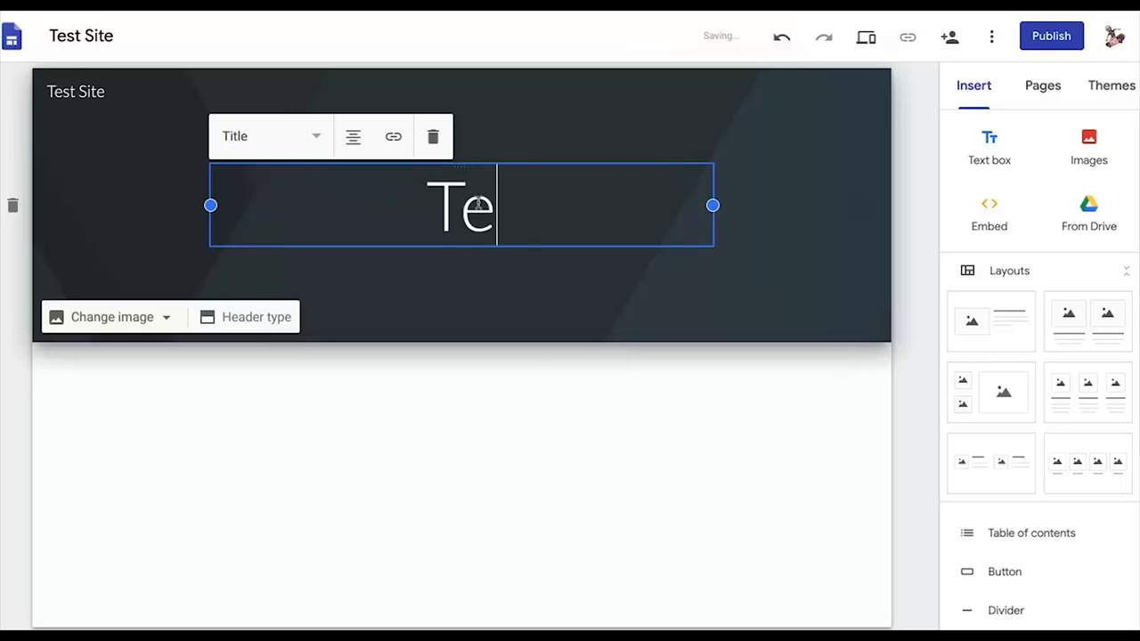
type("st Site")
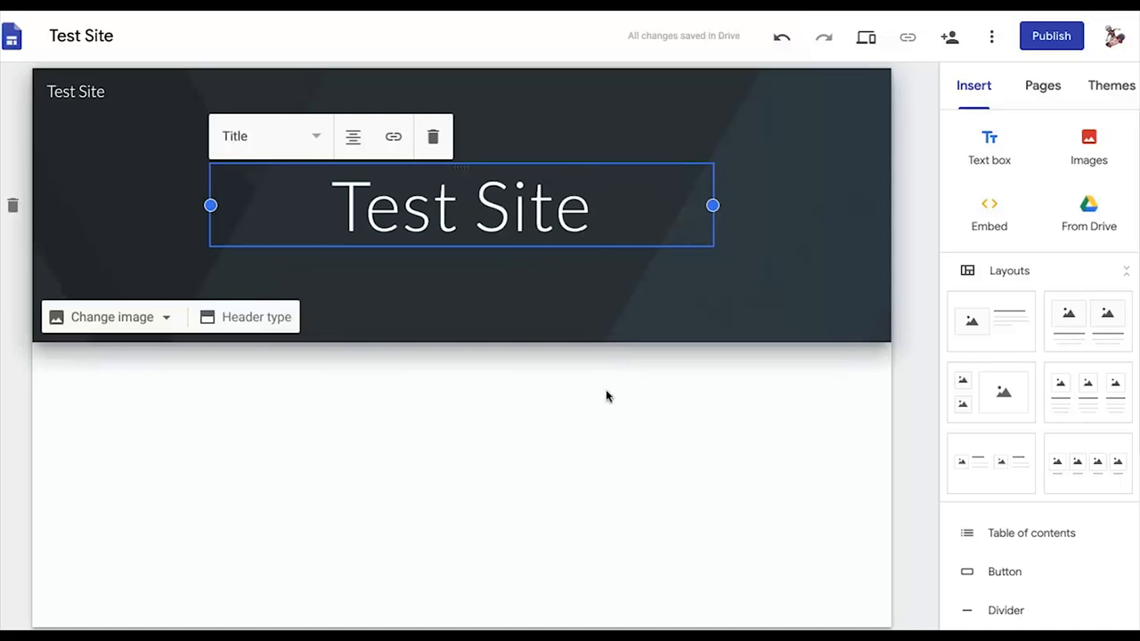
left_click(637, 427)
- Try the Heading text style on the page title, and restore the Title style
left_click(498, 202)
left_click(318, 138)
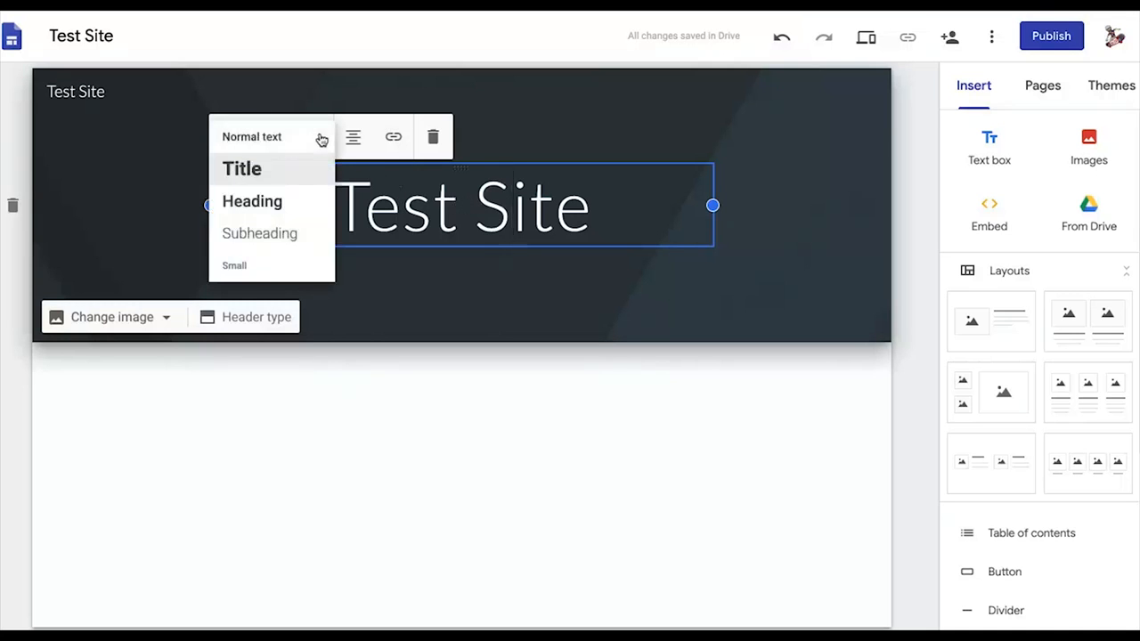
left_click(279, 198)
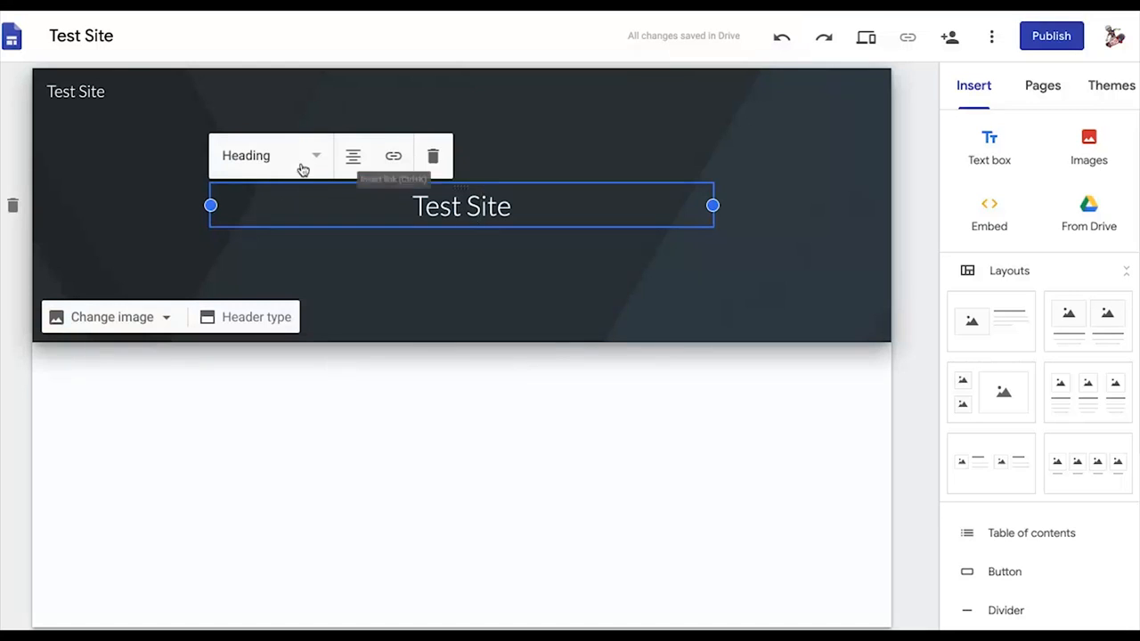
left_click(308, 155)
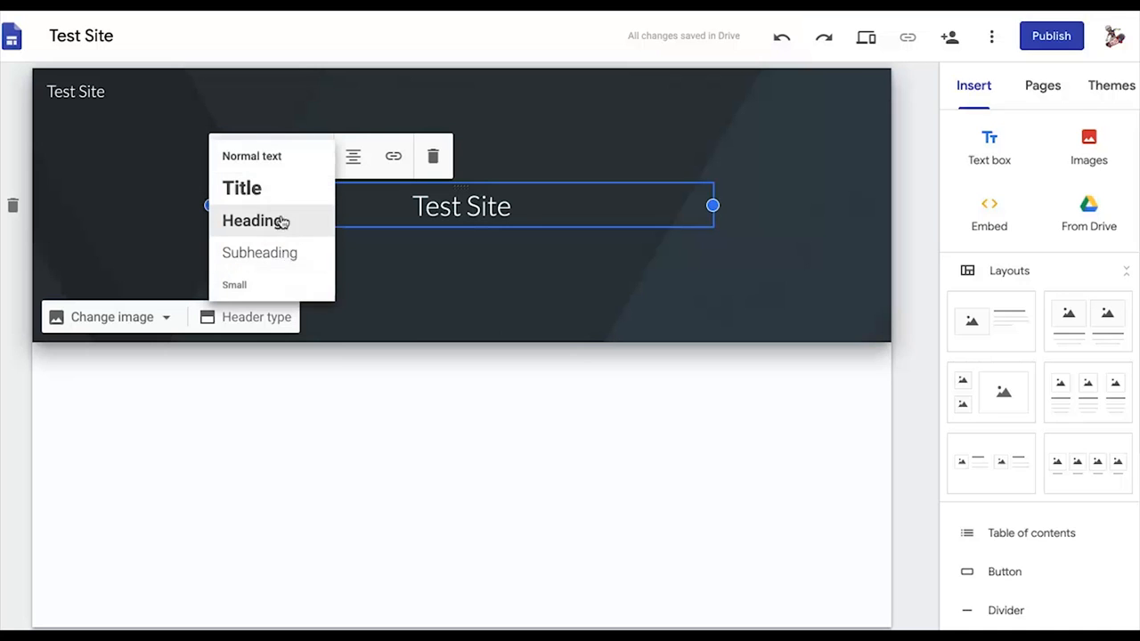
left_click(289, 185)
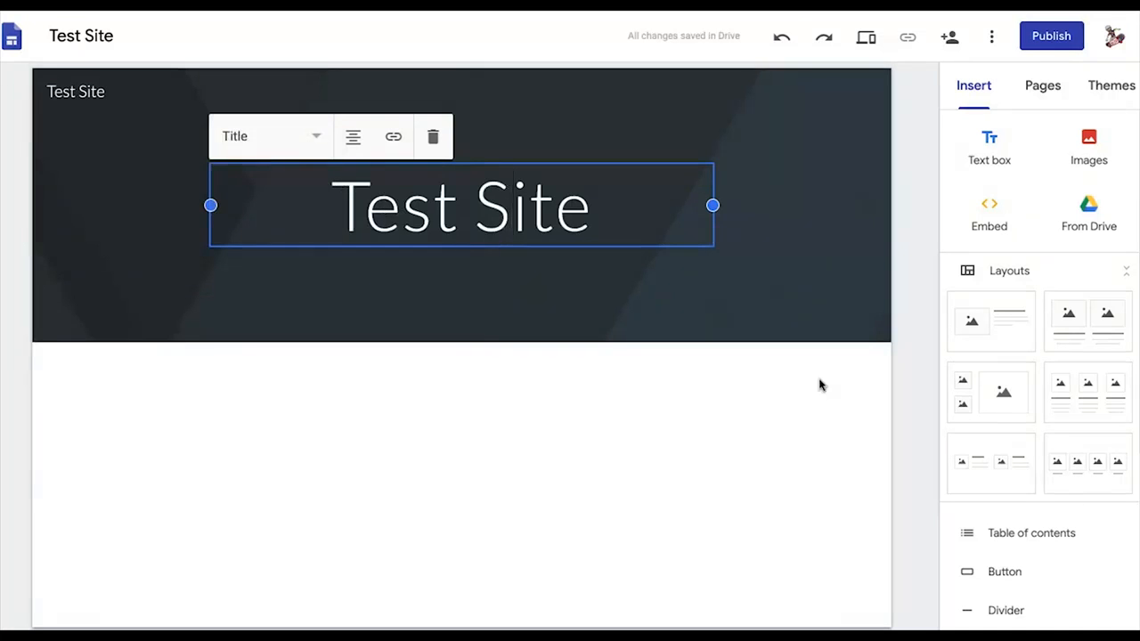
- Try the Cover, Large banner and Title only header types, and return the header to Banner
mouse_move(324, 347)
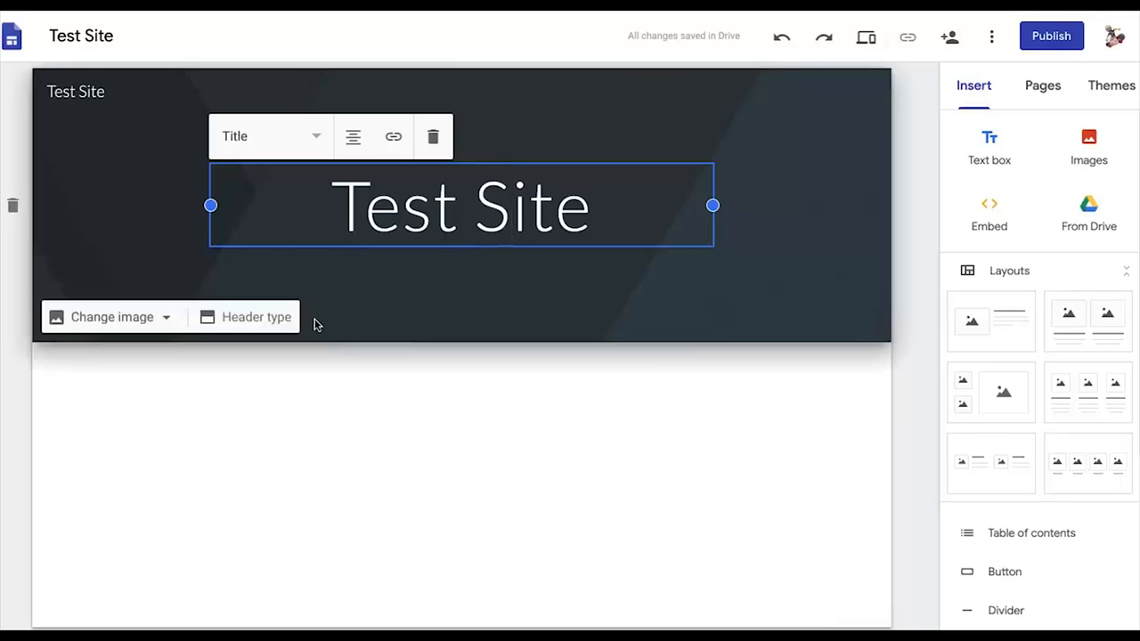
left_click(255, 322)
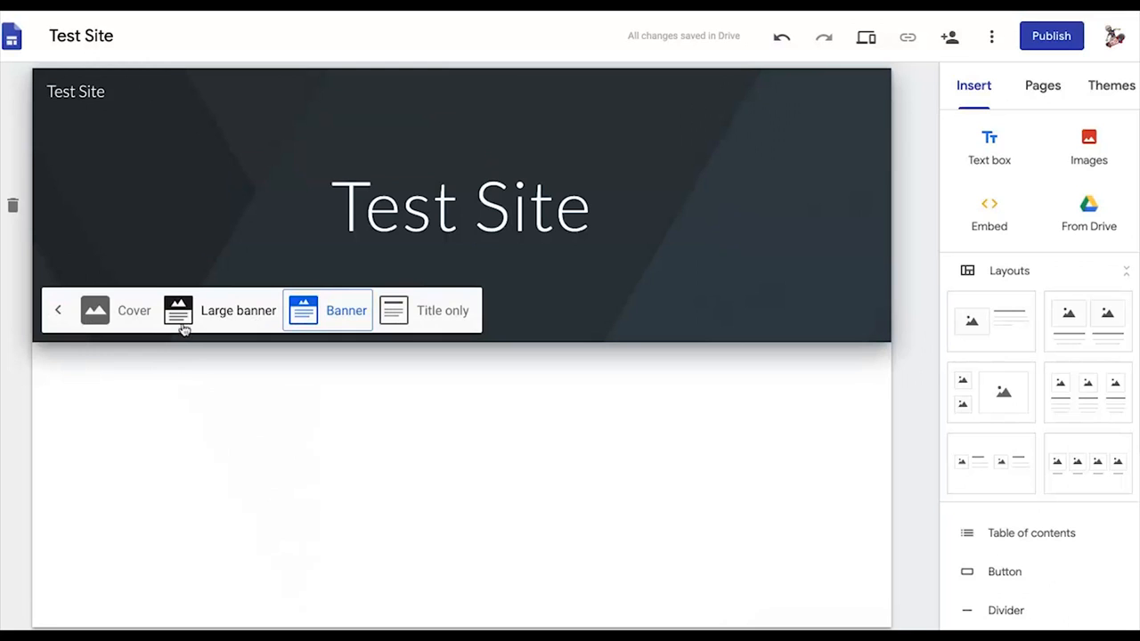
left_click(127, 316)
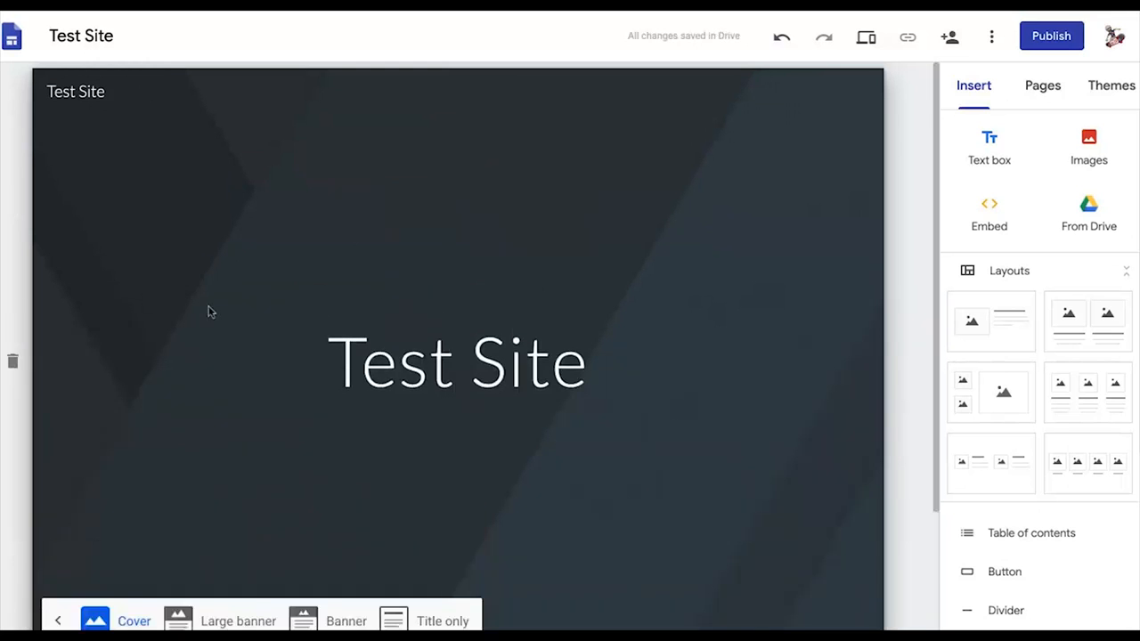
left_click(222, 449)
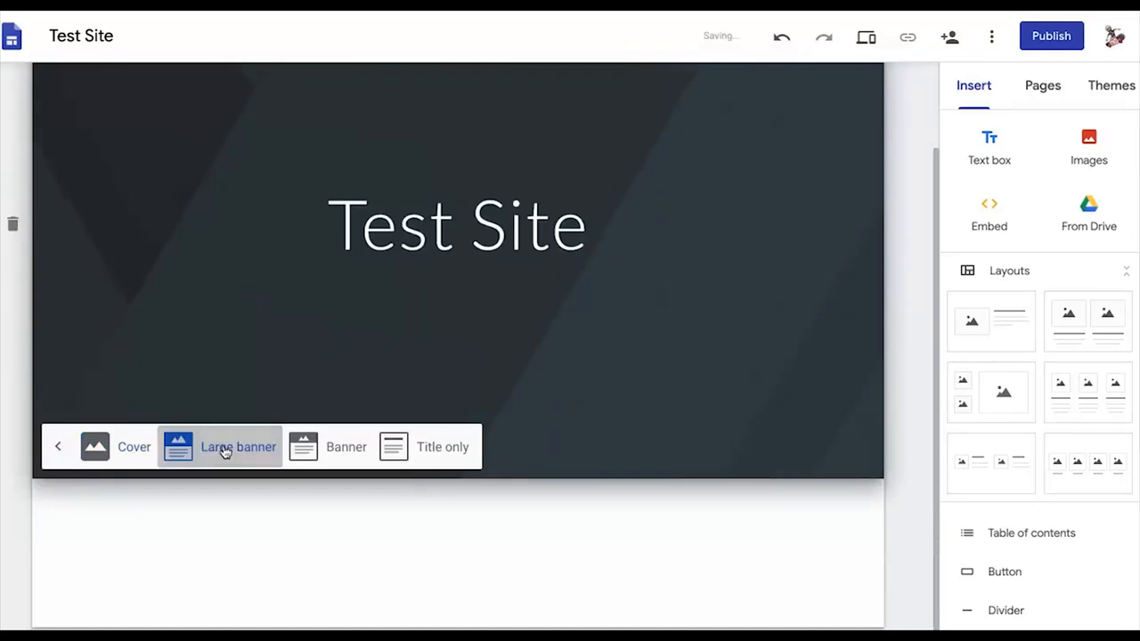
left_click(333, 448)
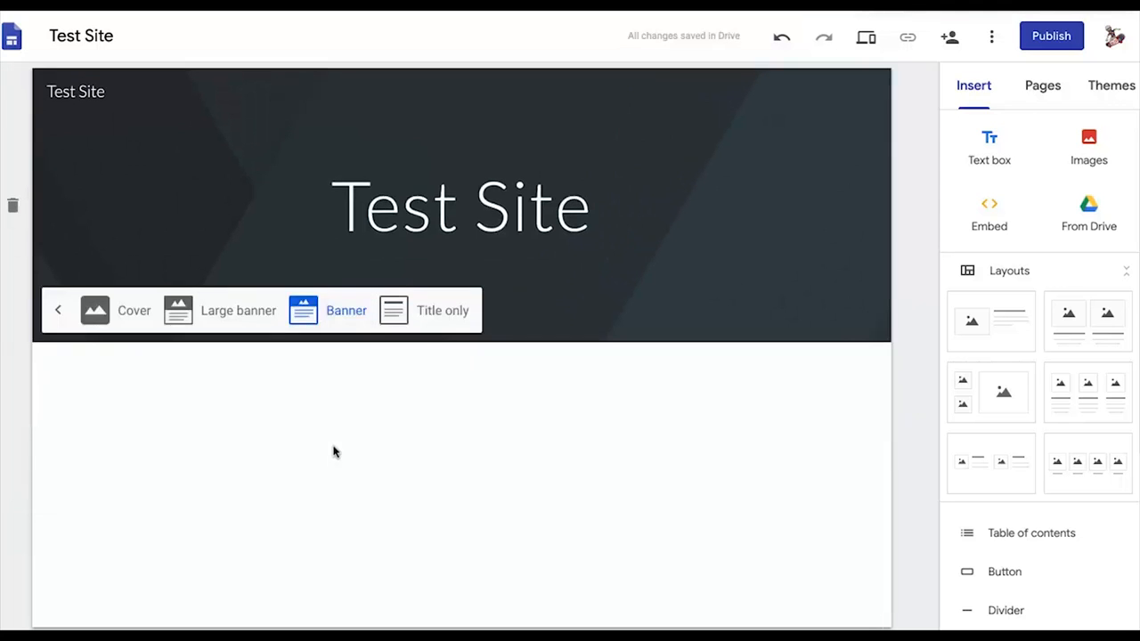
left_click(448, 322)
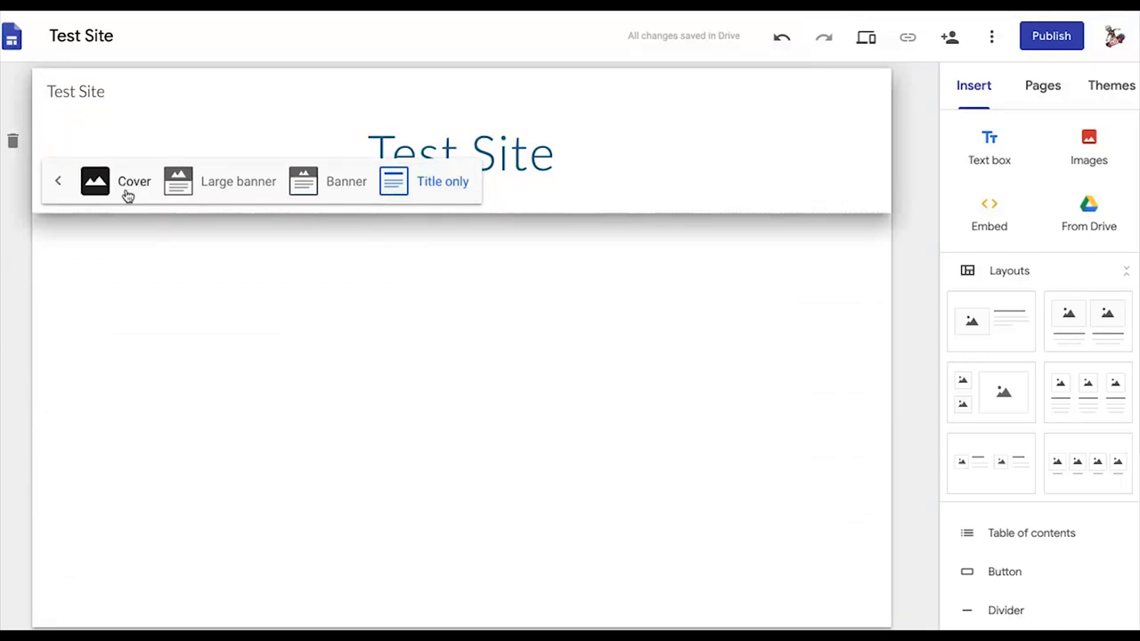
left_click(307, 186)
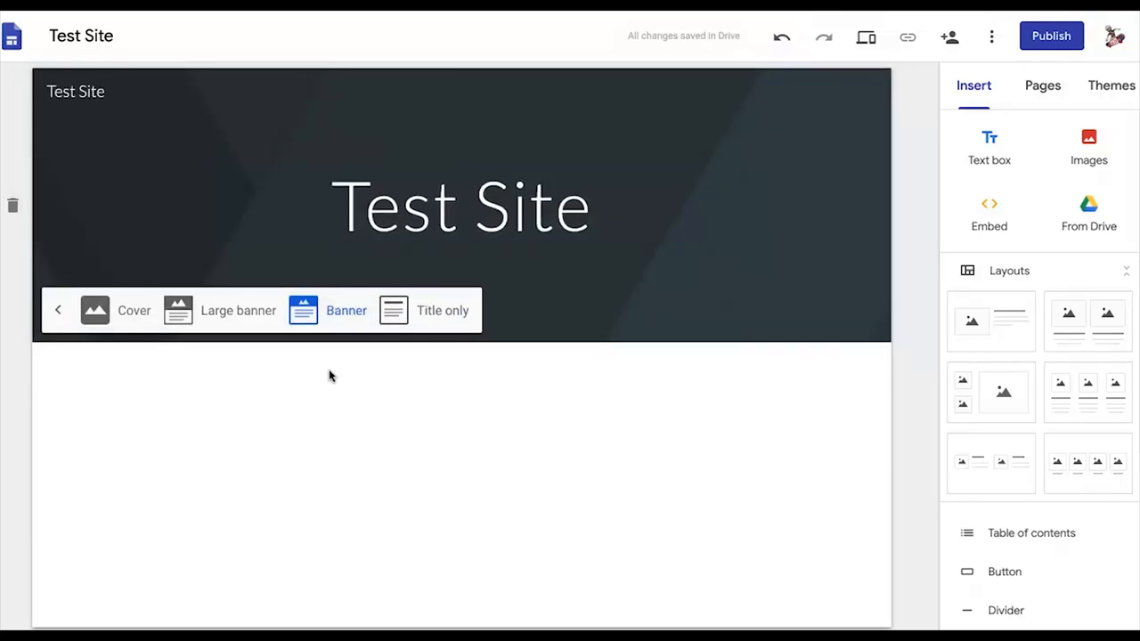
left_click(61, 313)
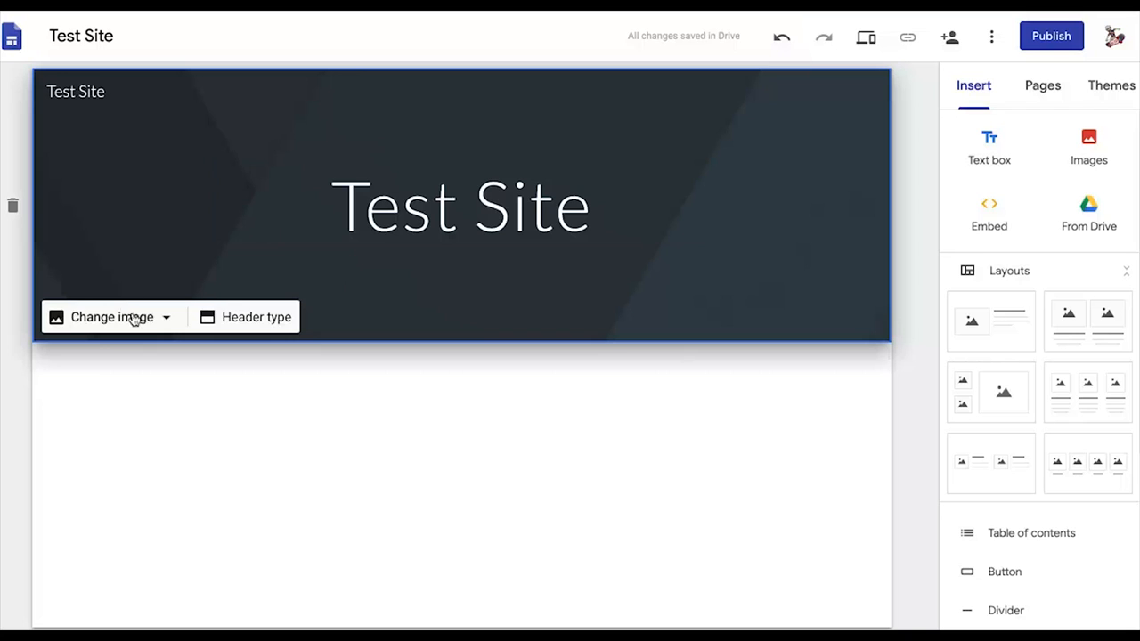
- Set the grey geometric relief pattern from the gallery as the header image and turn off its readability adjustment
left_click(167, 319)
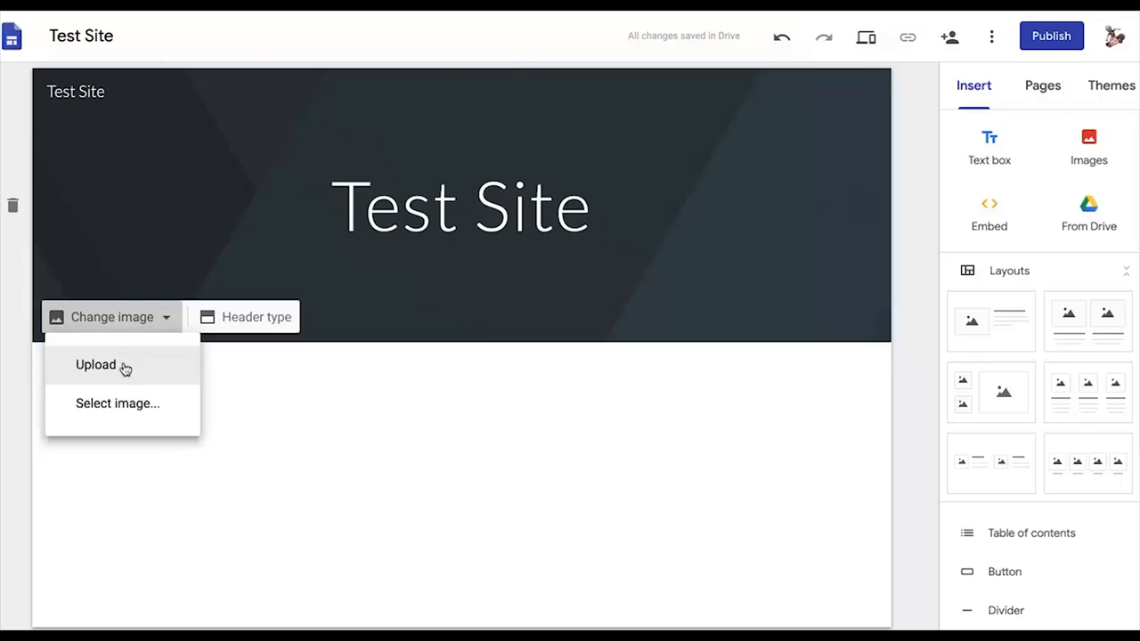
left_click(117, 406)
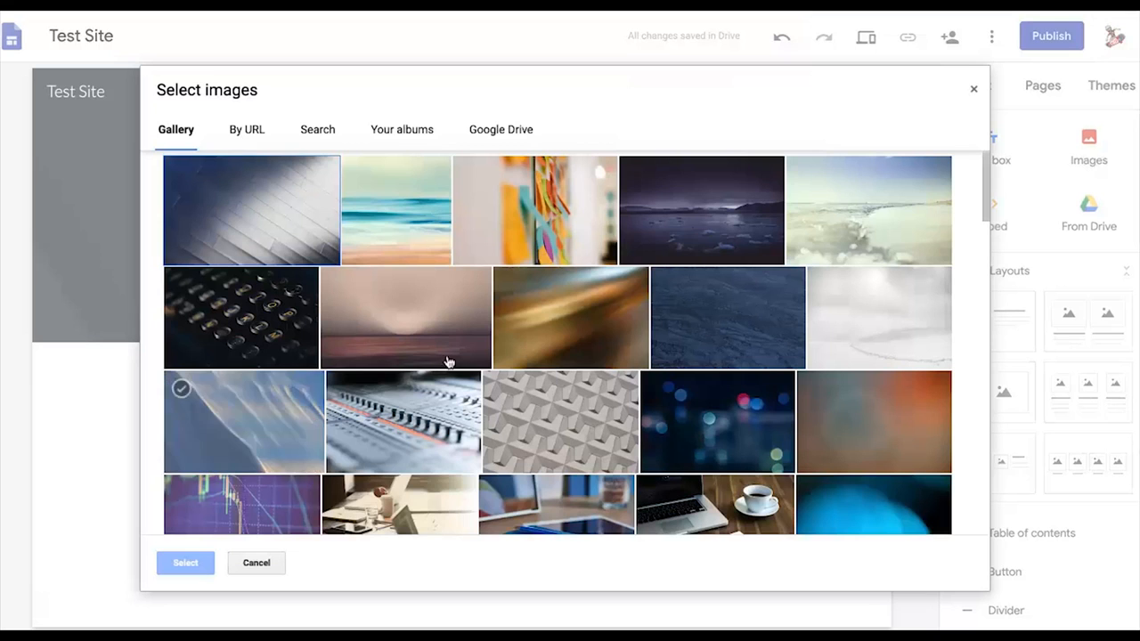
left_click(595, 453)
left_click(200, 565)
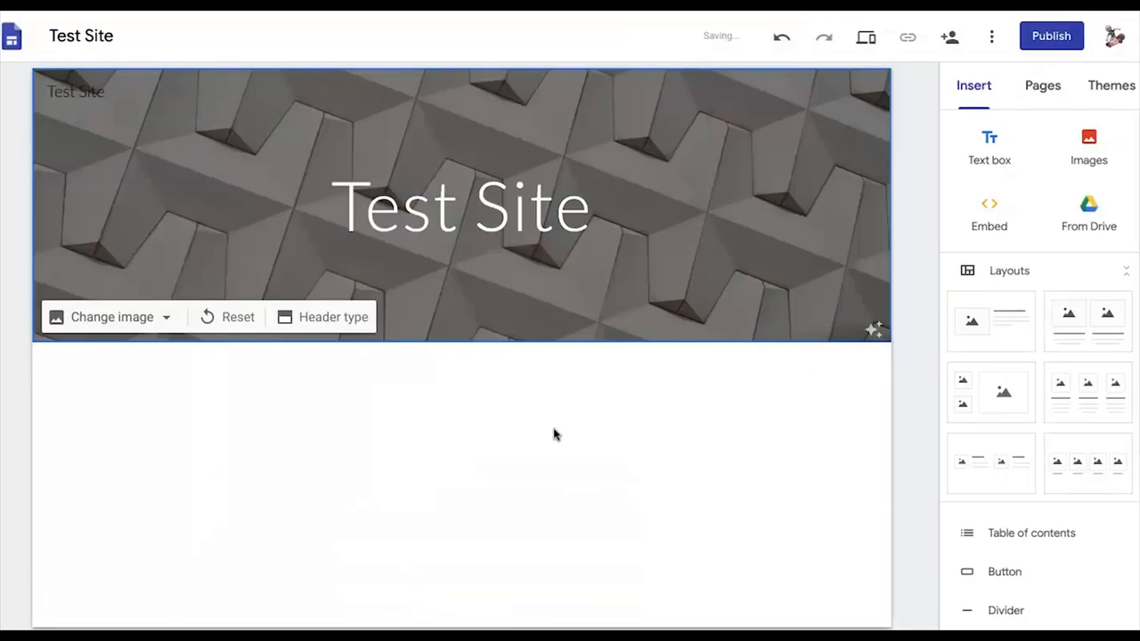
left_click(876, 329)
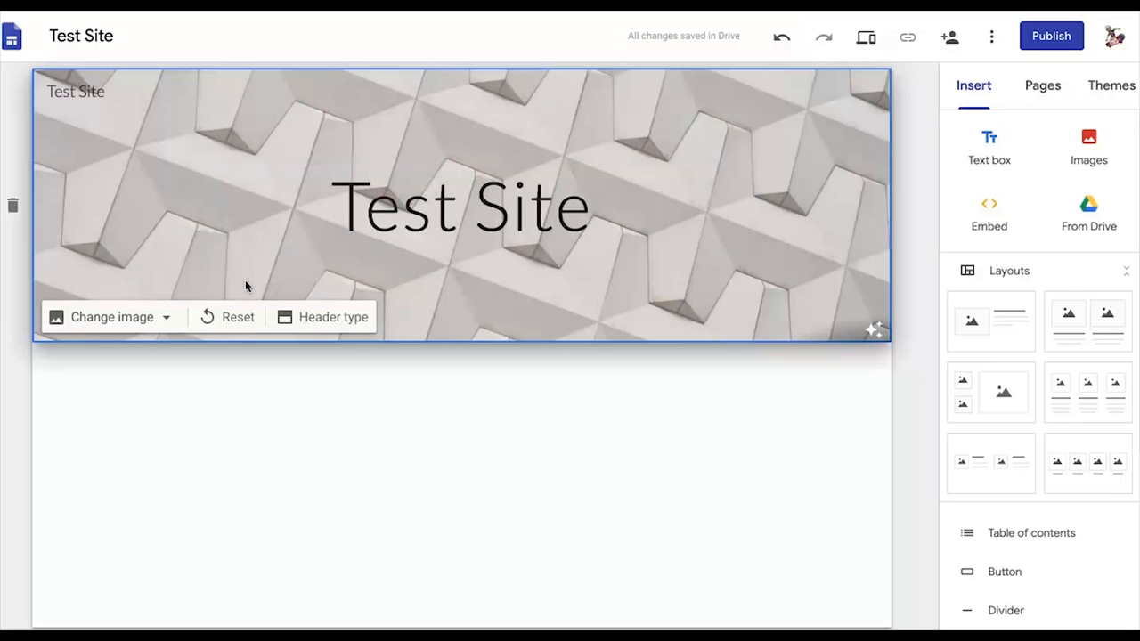
- Search Google for "robot" images to replace the header image
left_click(165, 319)
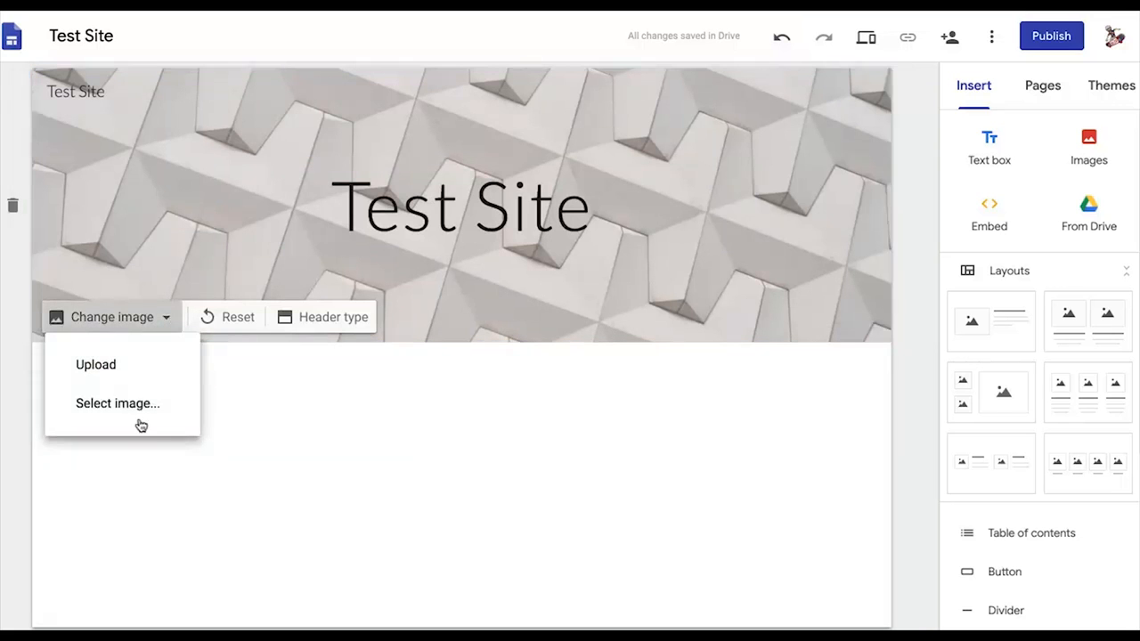
left_click(139, 403)
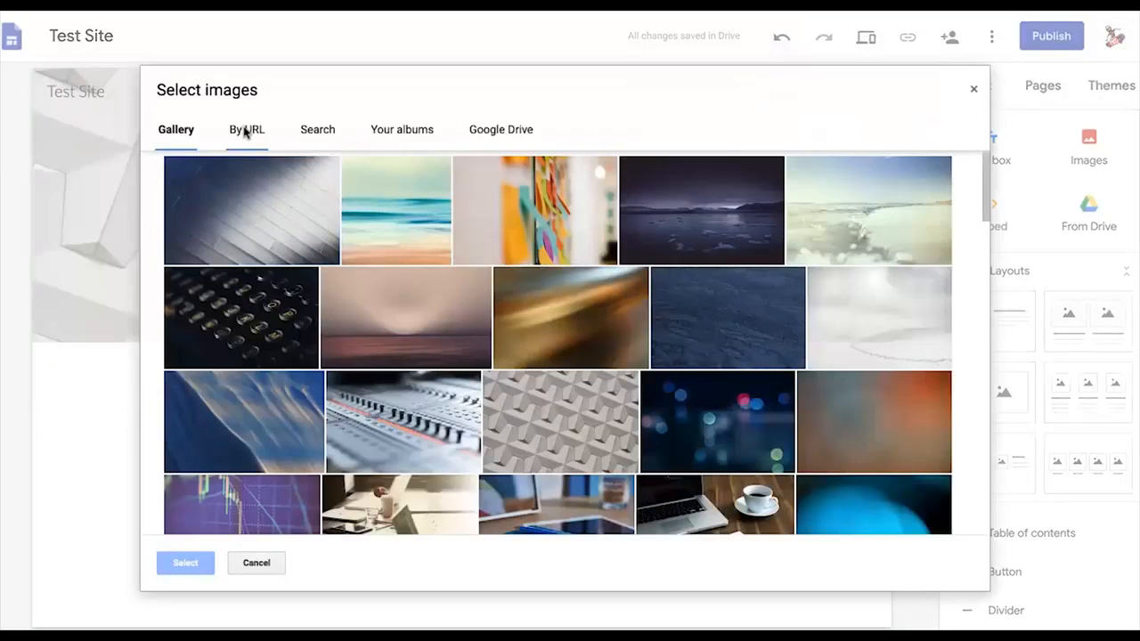
left_click(246, 133)
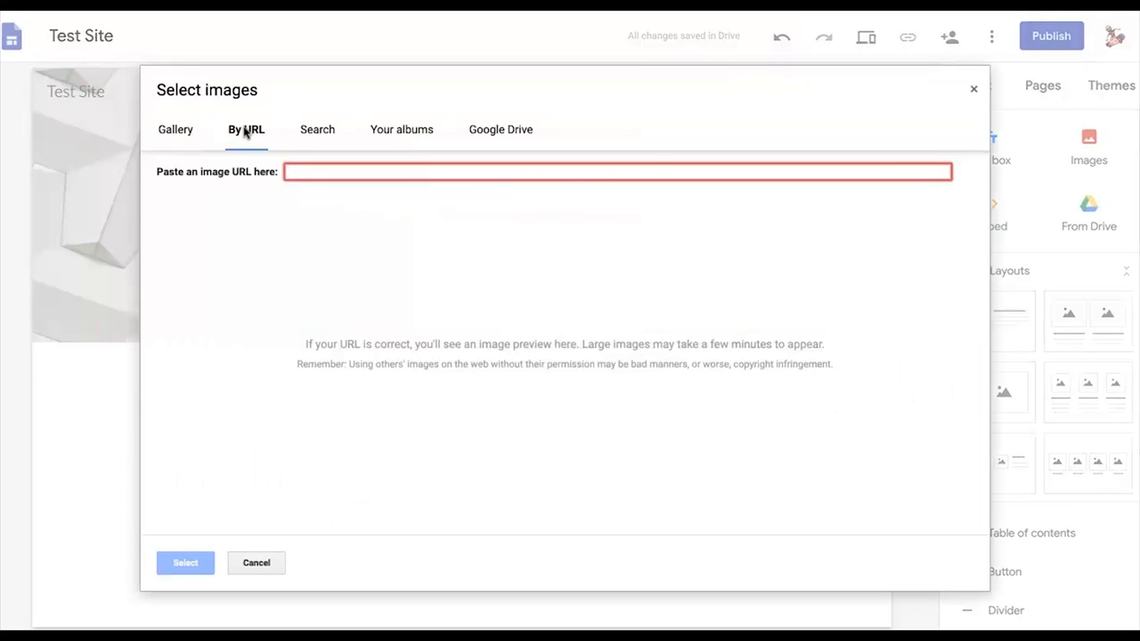
left_click(322, 134)
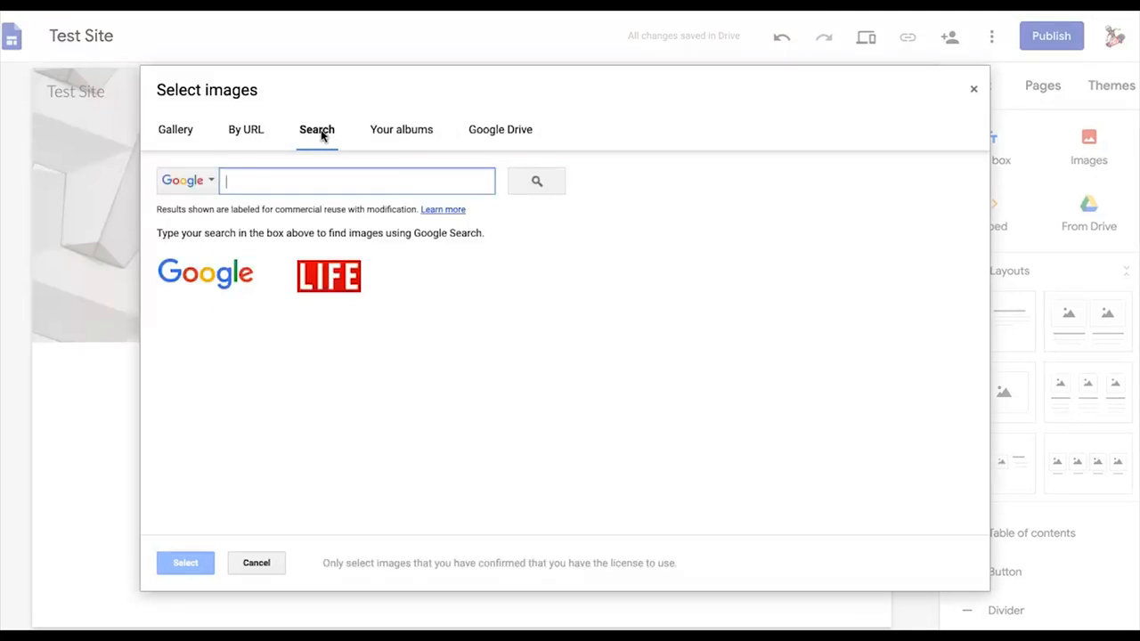
type("robo")
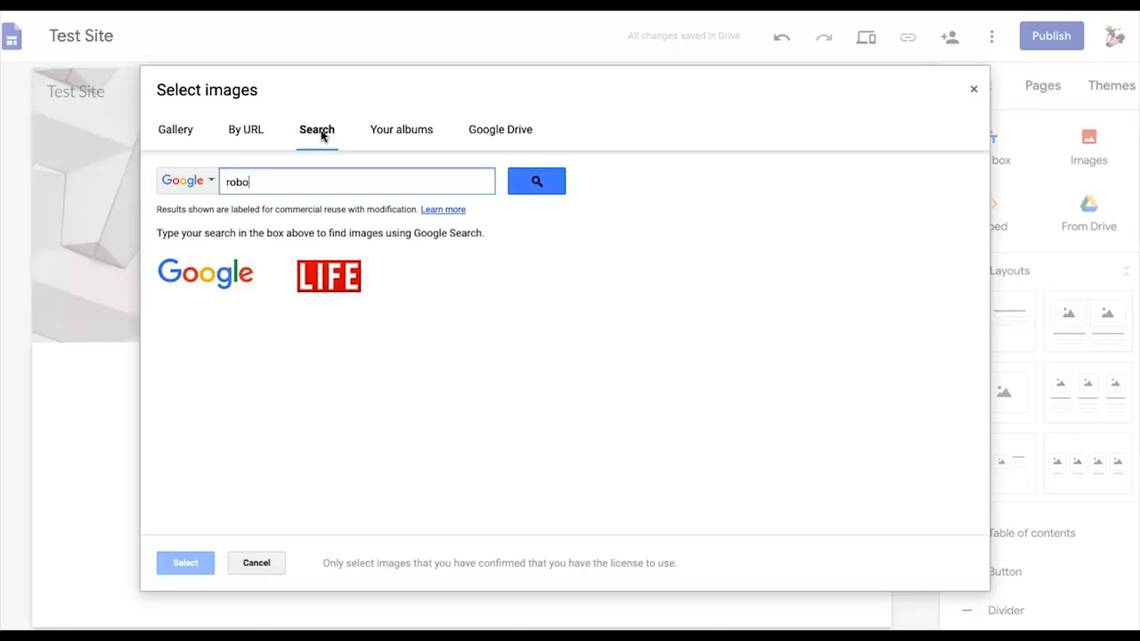
type("t")
key("Return")
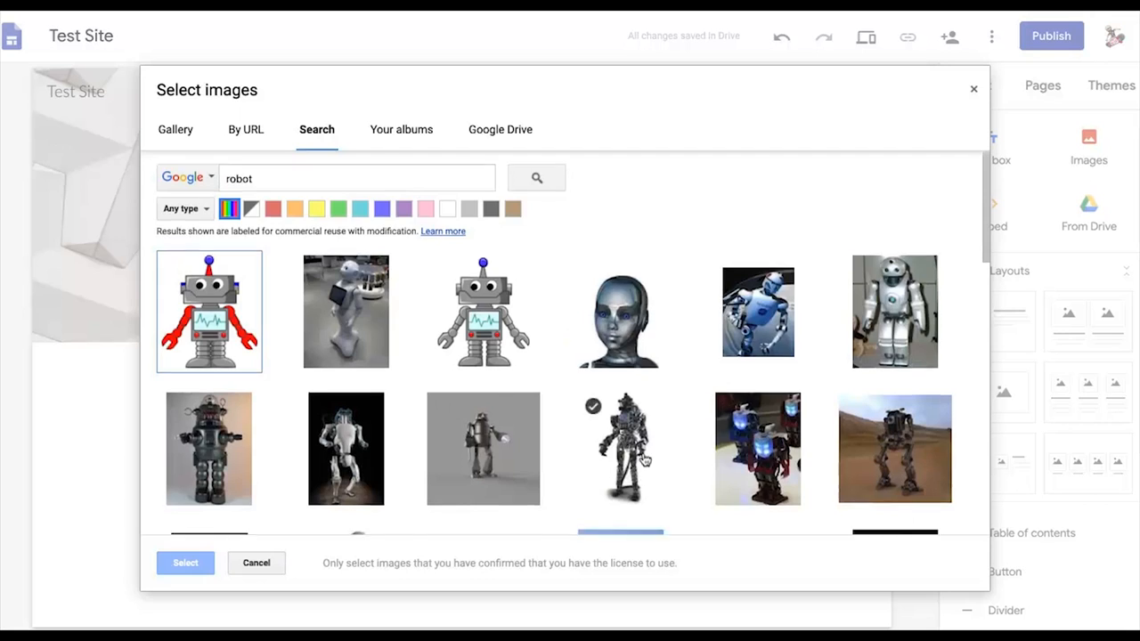
- Set the white cartoon robot with blue eyes from the search results as the header image
scroll(644, 459, "down", 5)
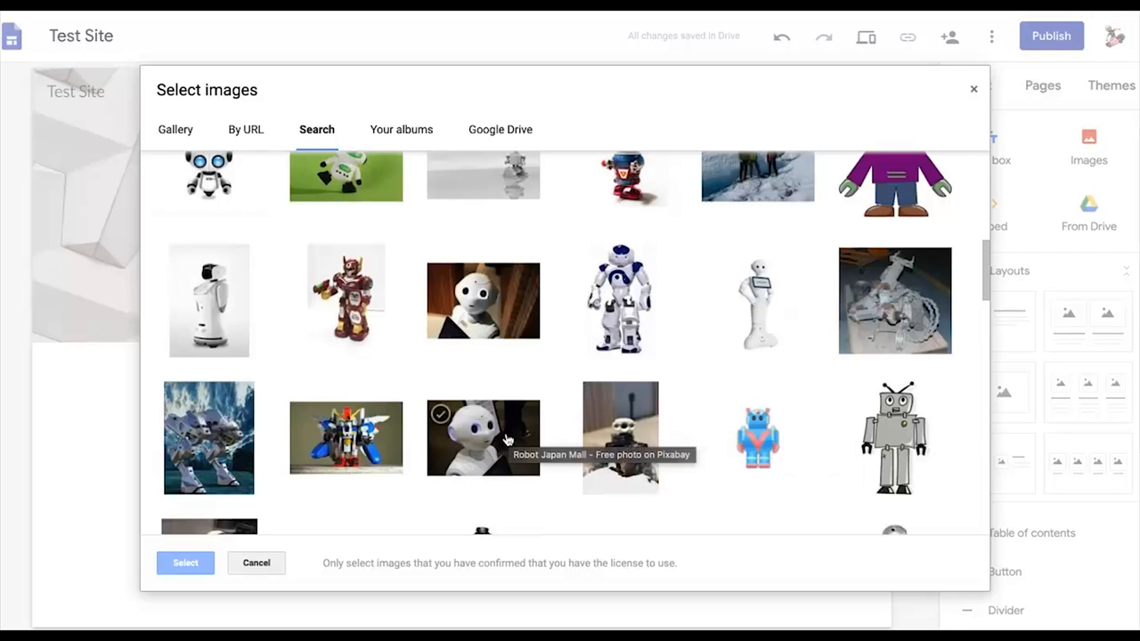
scroll(277, 390, "up", 1)
scroll(277, 390, "up", 1)
left_click(208, 211)
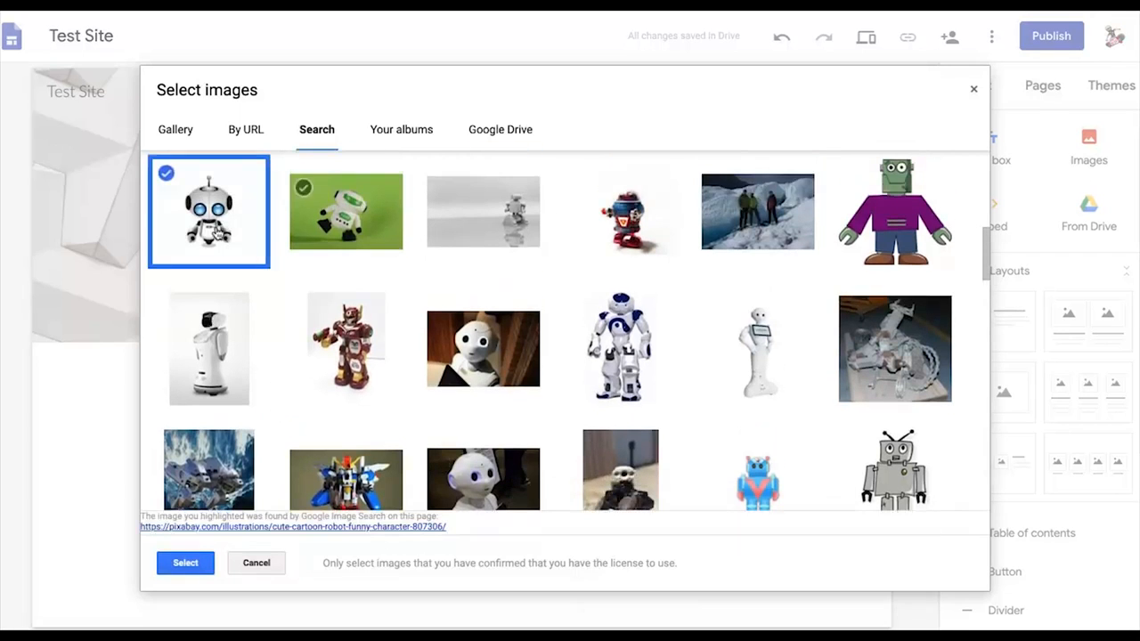
left_click(189, 566)
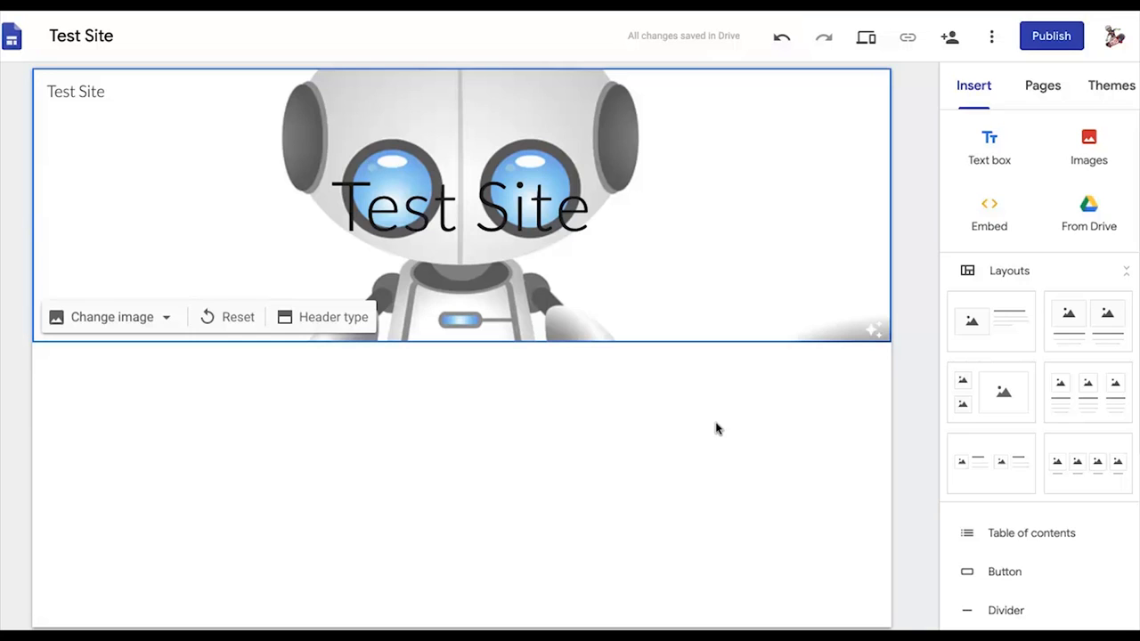
- Try the Large banner and Cover header types with the robot image, and return the header to Banner
left_click(353, 323)
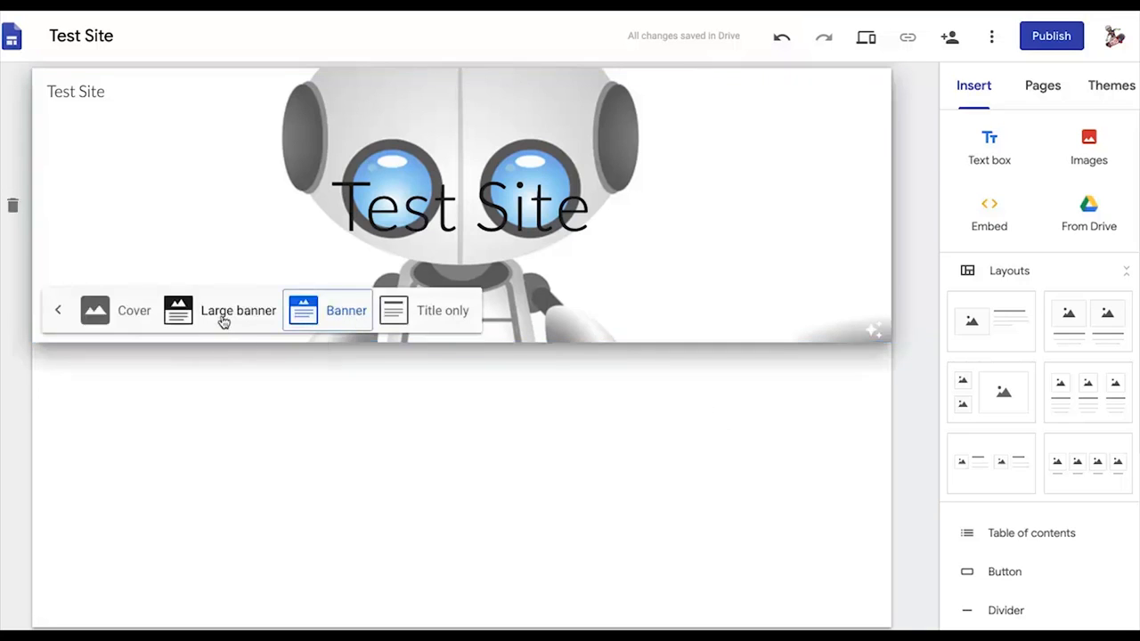
left_click(223, 319)
left_click(122, 452)
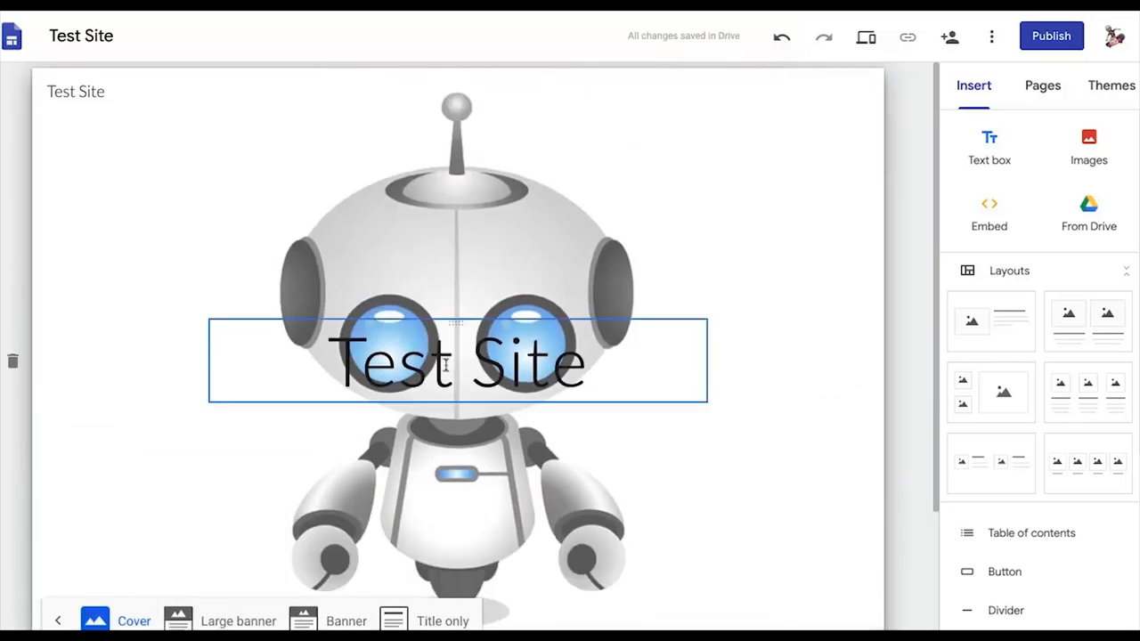
scroll(450, 369, "down", 2)
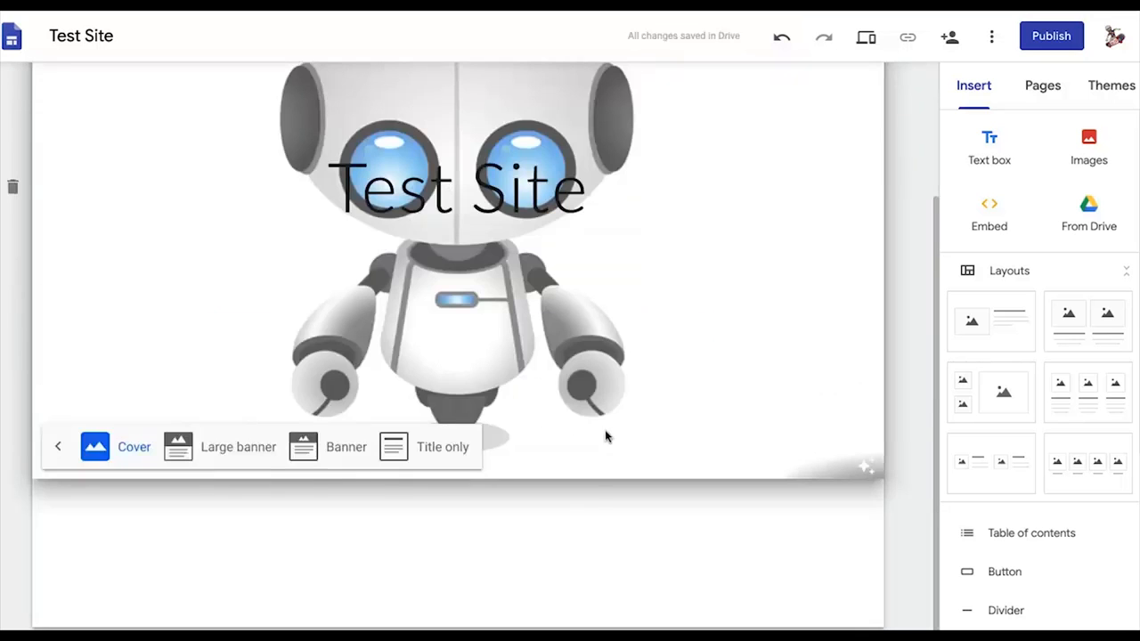
left_click(346, 446)
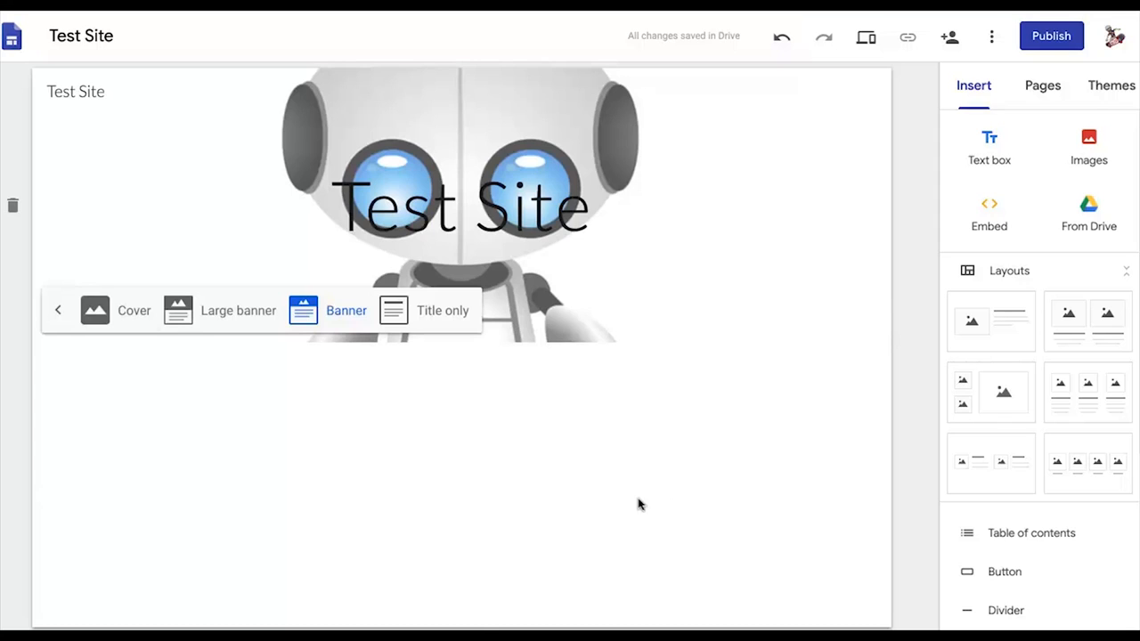
- Insert a text box below the header containing "Test Site"
left_click(996, 148)
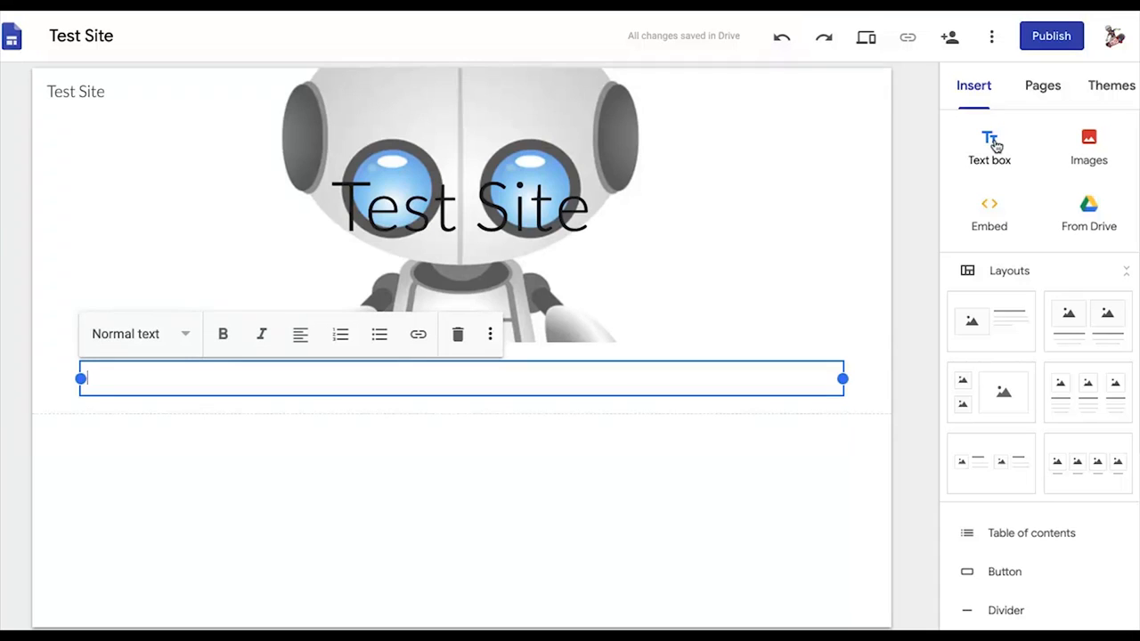
type("Test")
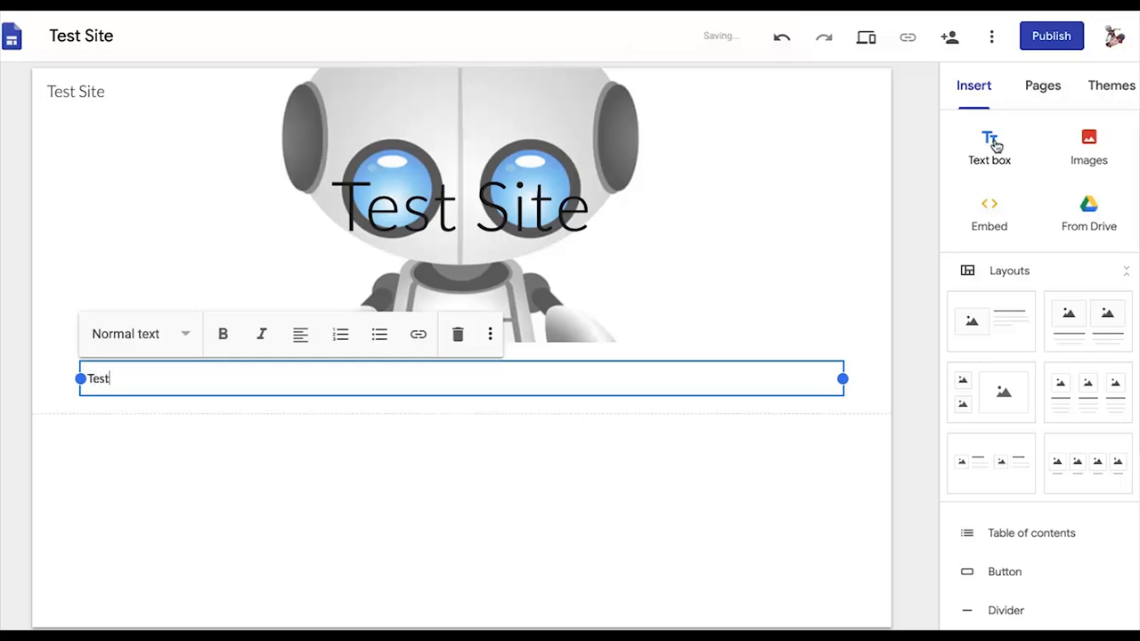
type(" Site")
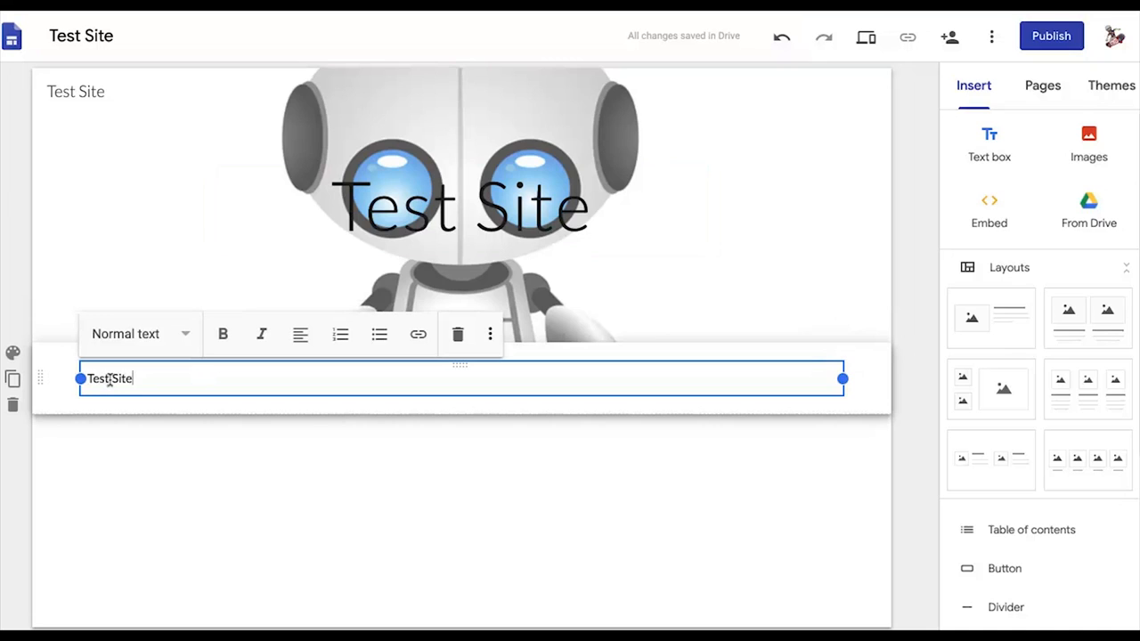
- Format the text box's "Test Site" text with the Title style and centre it
left_click(187, 335)
left_click(138, 373)
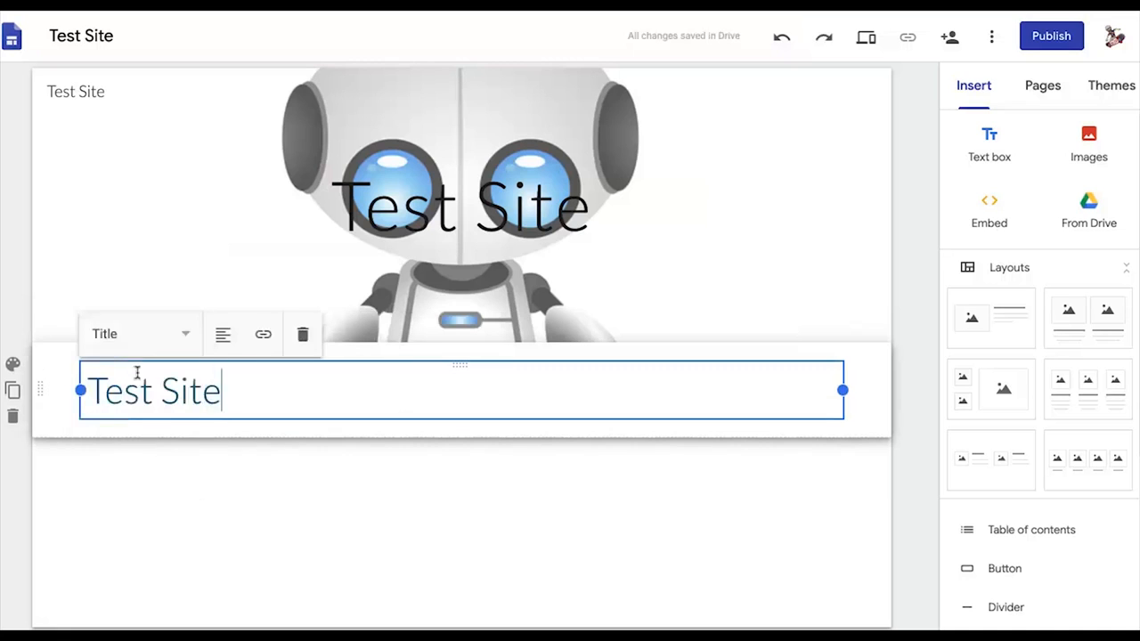
left_click(190, 334)
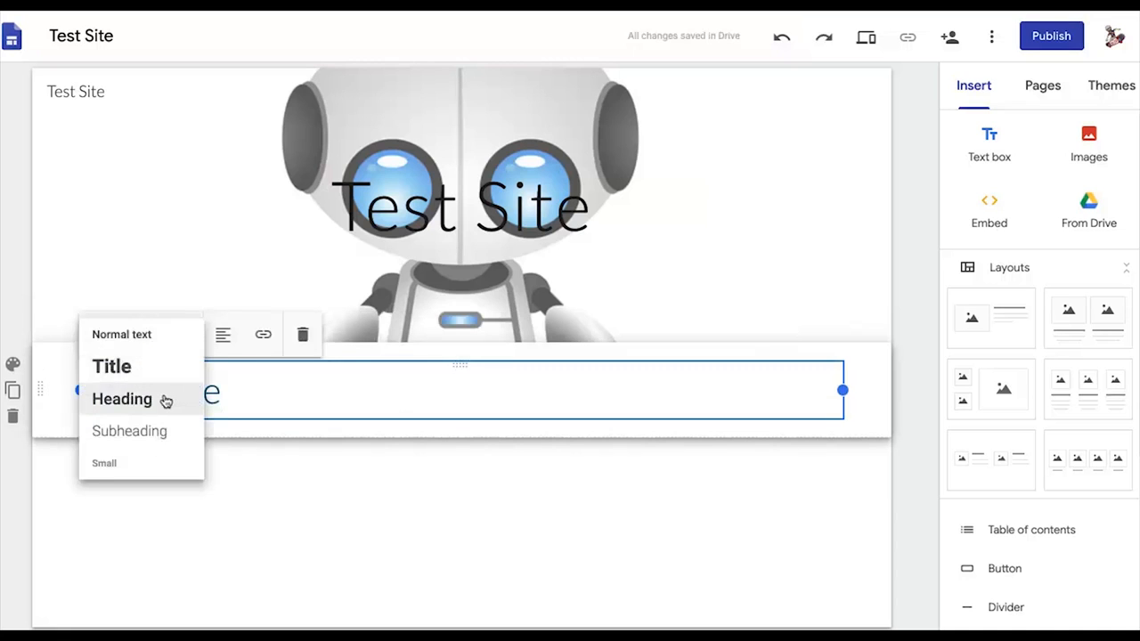
left_click(222, 337)
left_click(215, 380)
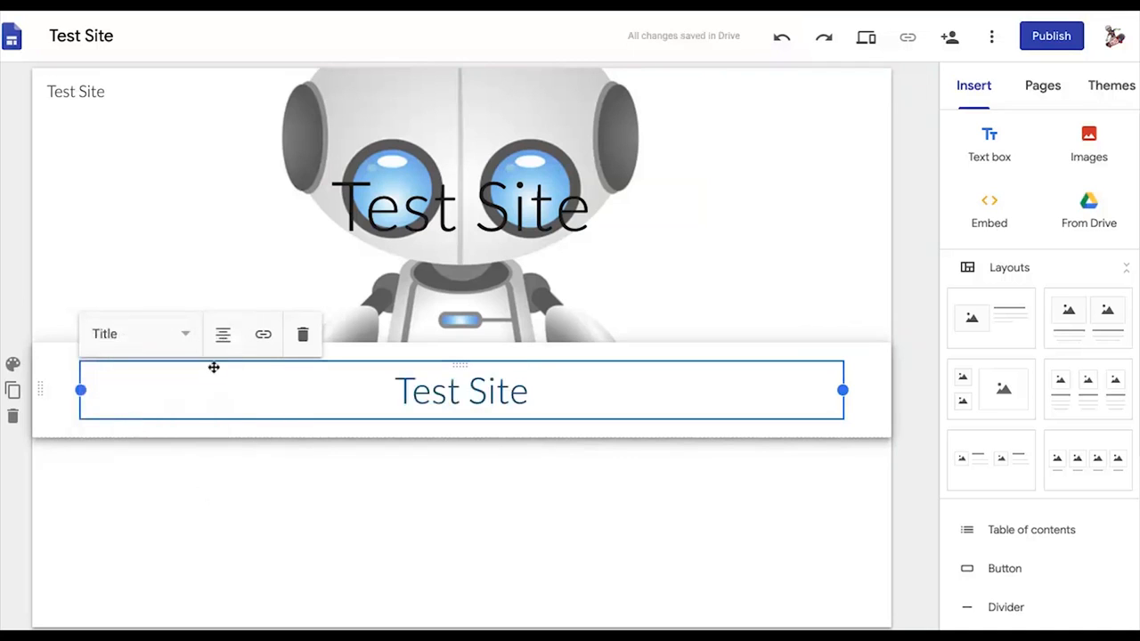
left_click(264, 337)
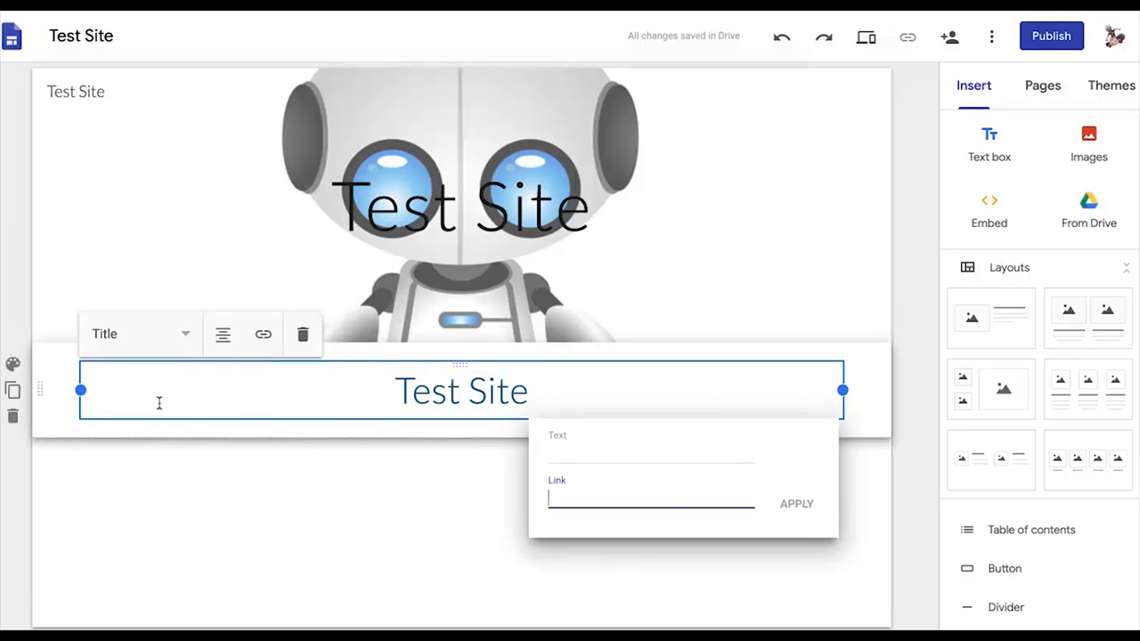
- Try the Emphasis 1 and Emphasis 2 section styles on the text section below the header
left_click(15, 366)
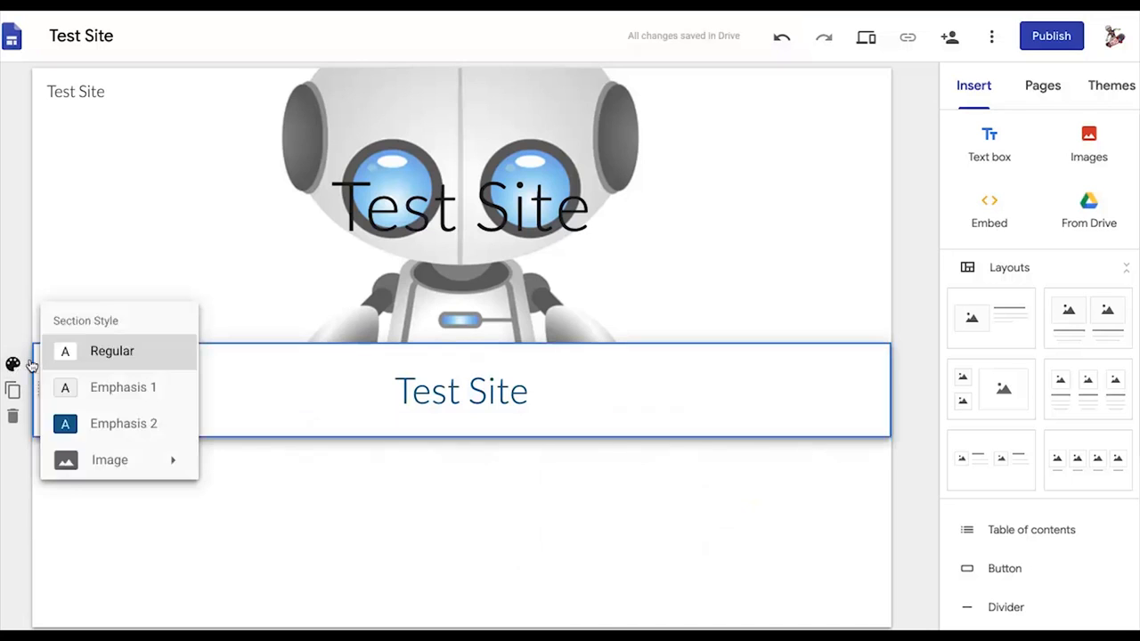
left_click(70, 388)
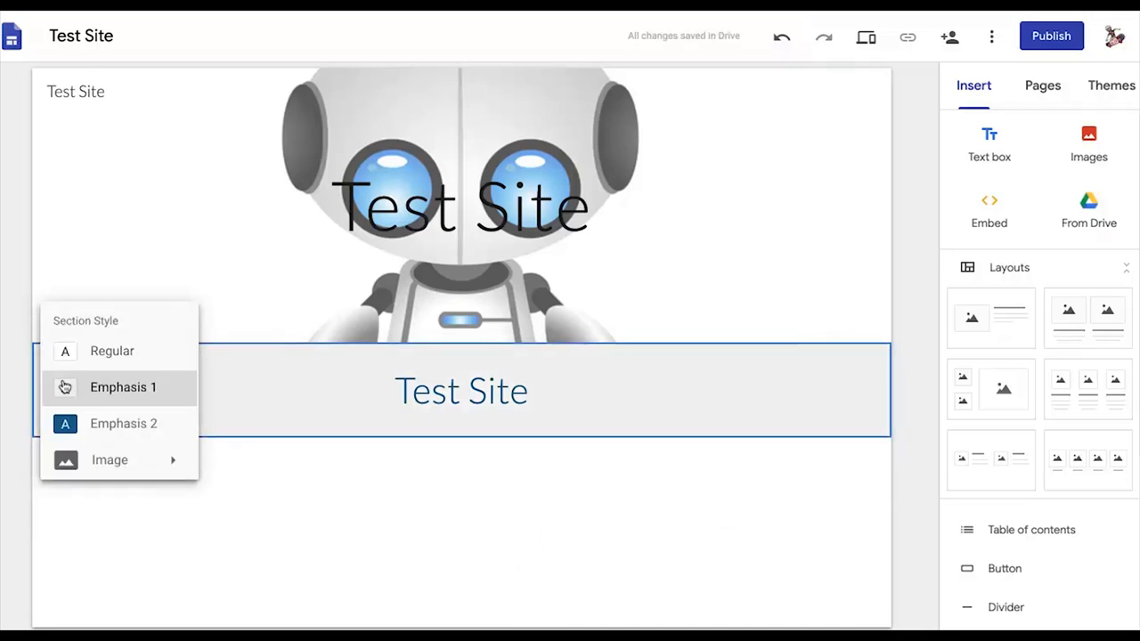
left_click(70, 421)
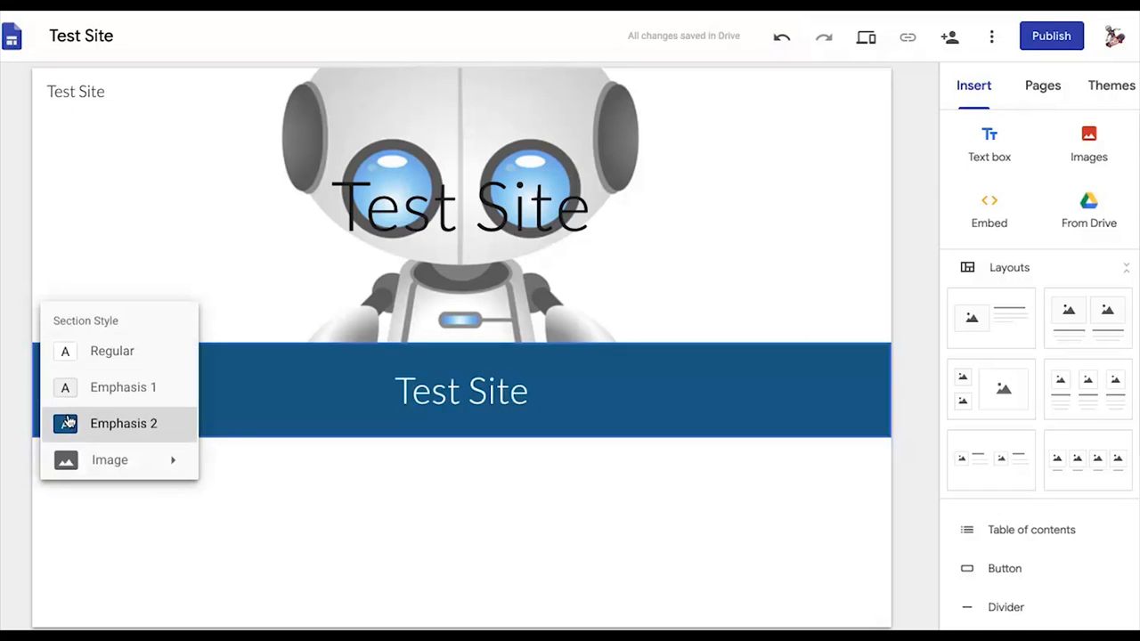
- Set the pinkish sunset-over-sea picture from the gallery as the text section's background and turn off its readability adjustment
mouse_move(133, 465)
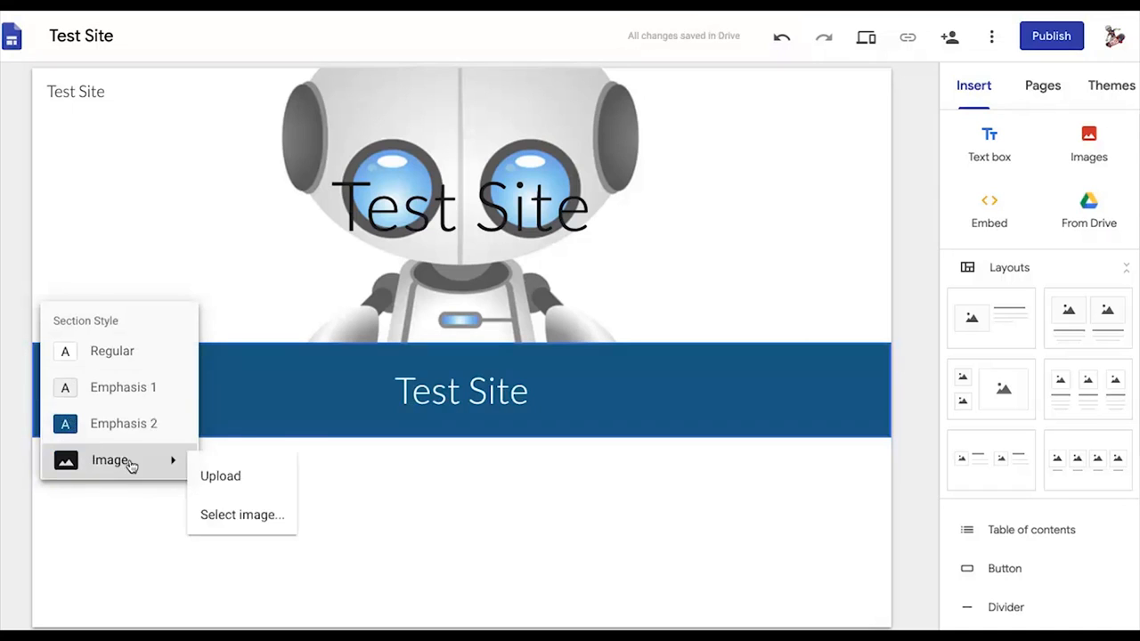
left_click(219, 518)
left_click(433, 329)
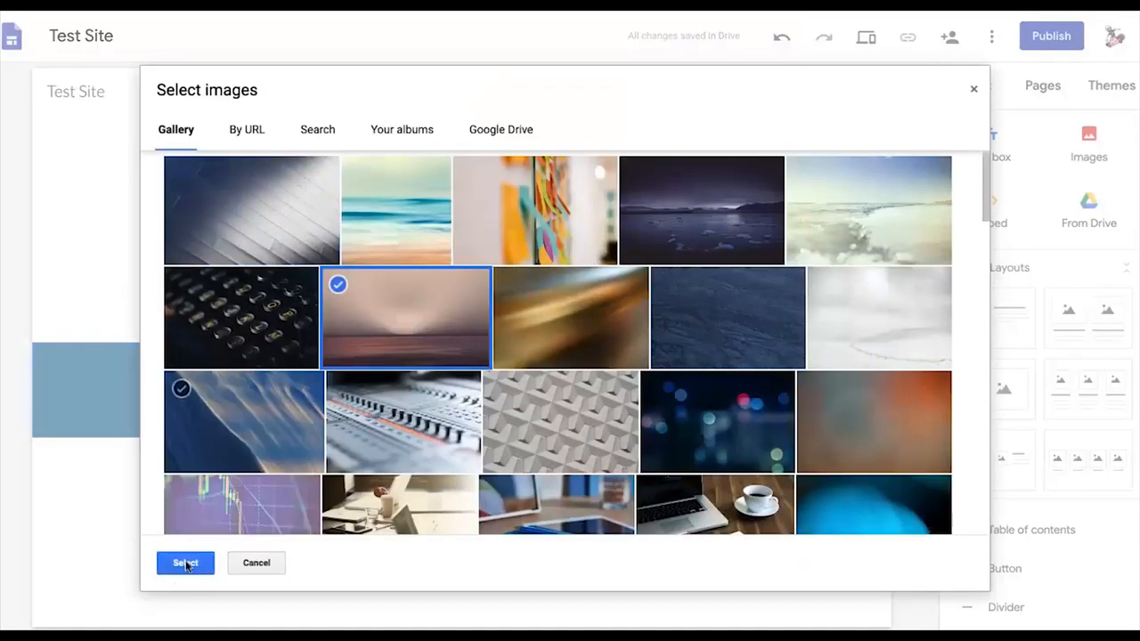
left_click(196, 561)
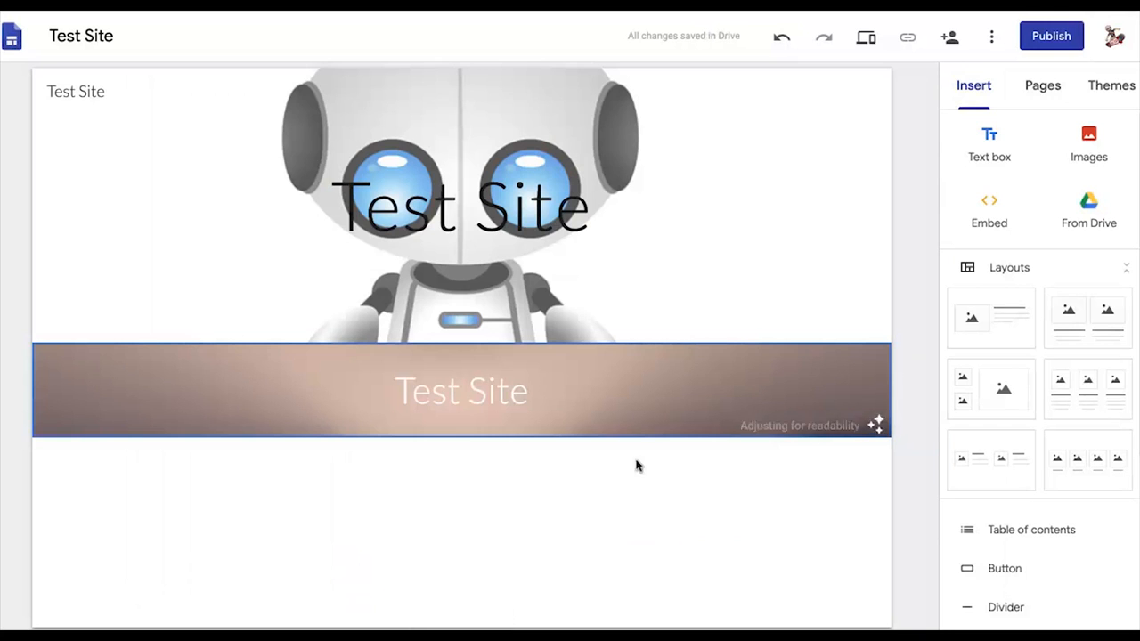
left_click(851, 426)
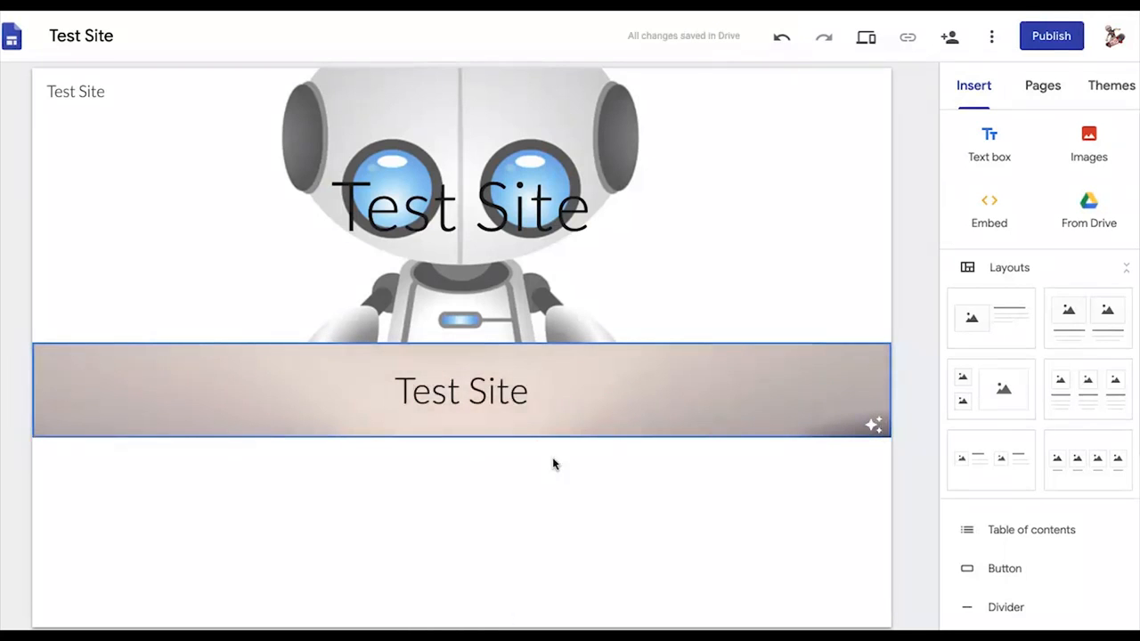
left_click(873, 424)
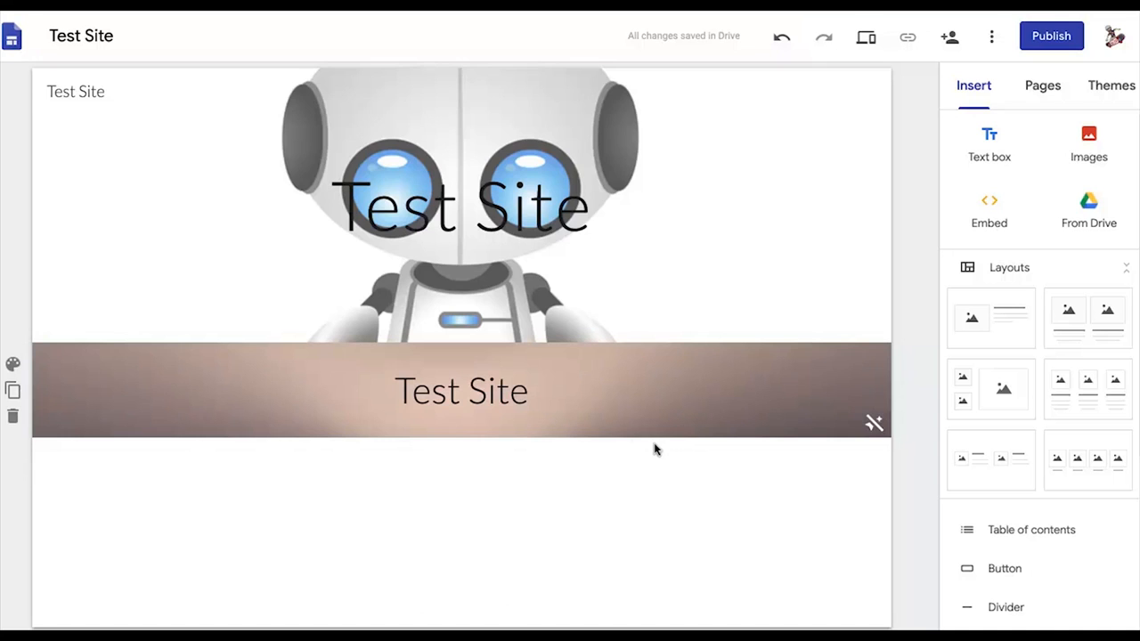
- Add a second text box containing "text" below the section with the sunset background
double_click(488, 481)
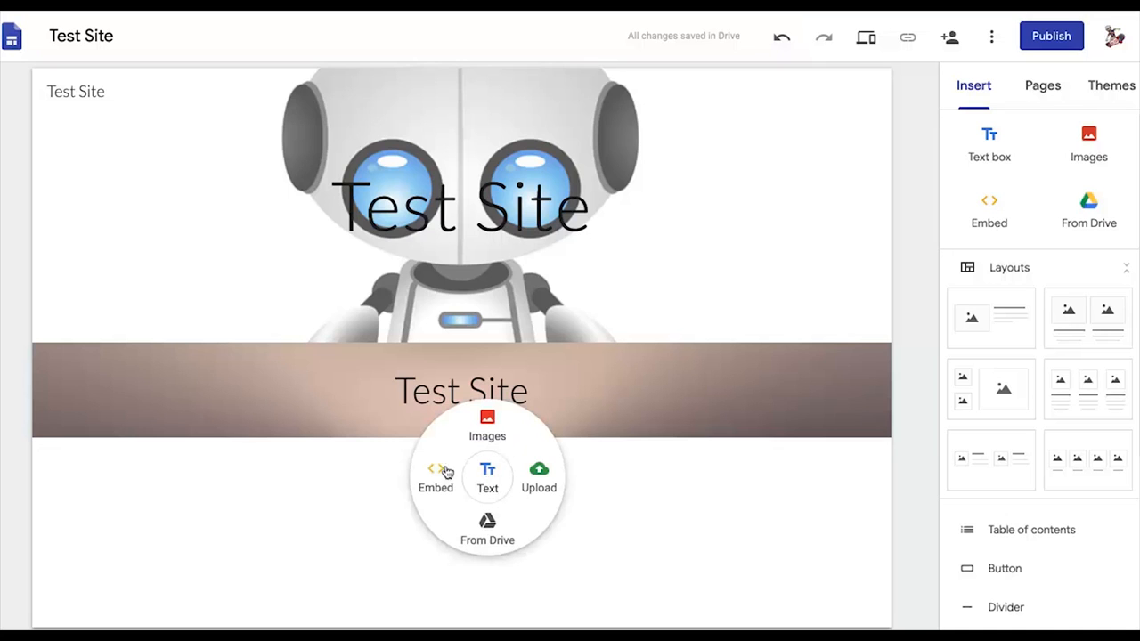
left_click(488, 484)
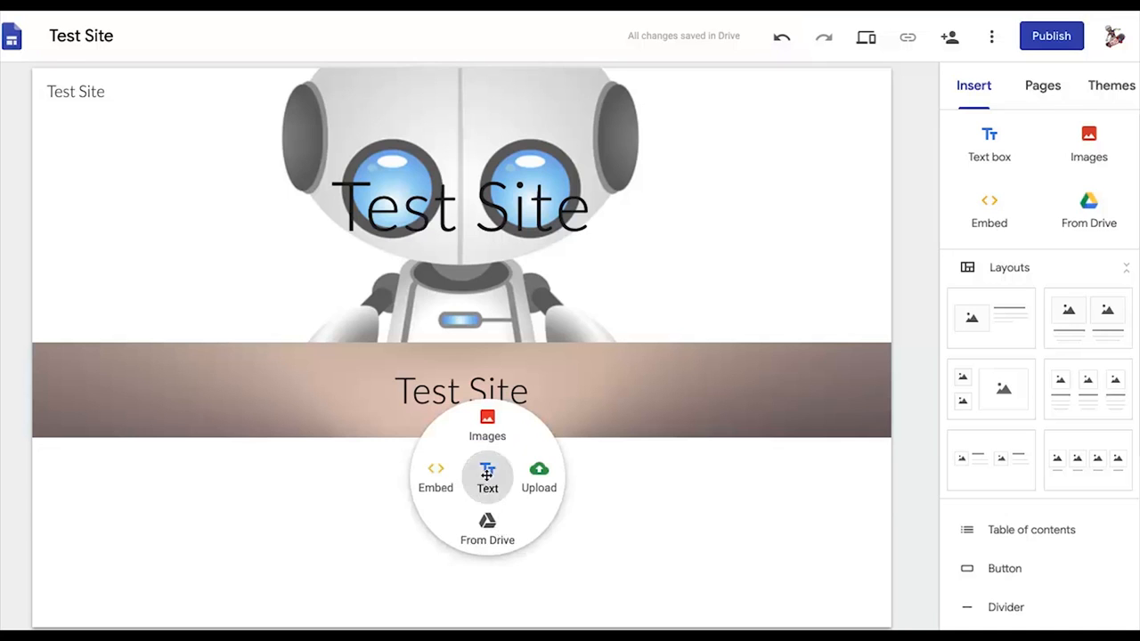
type("text")
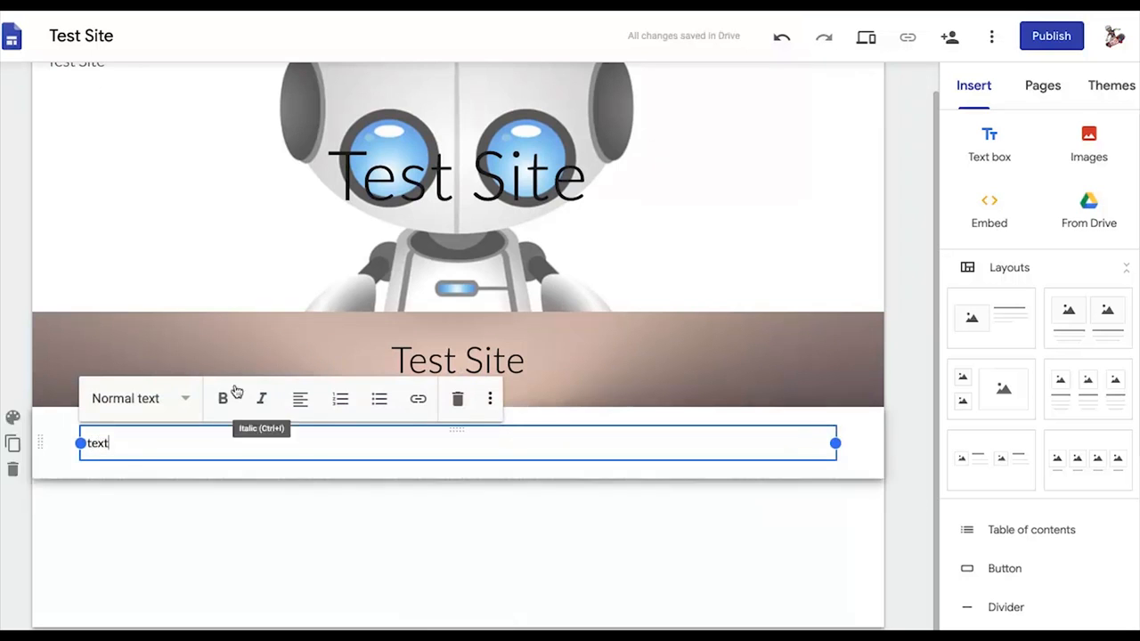
left_click(251, 531)
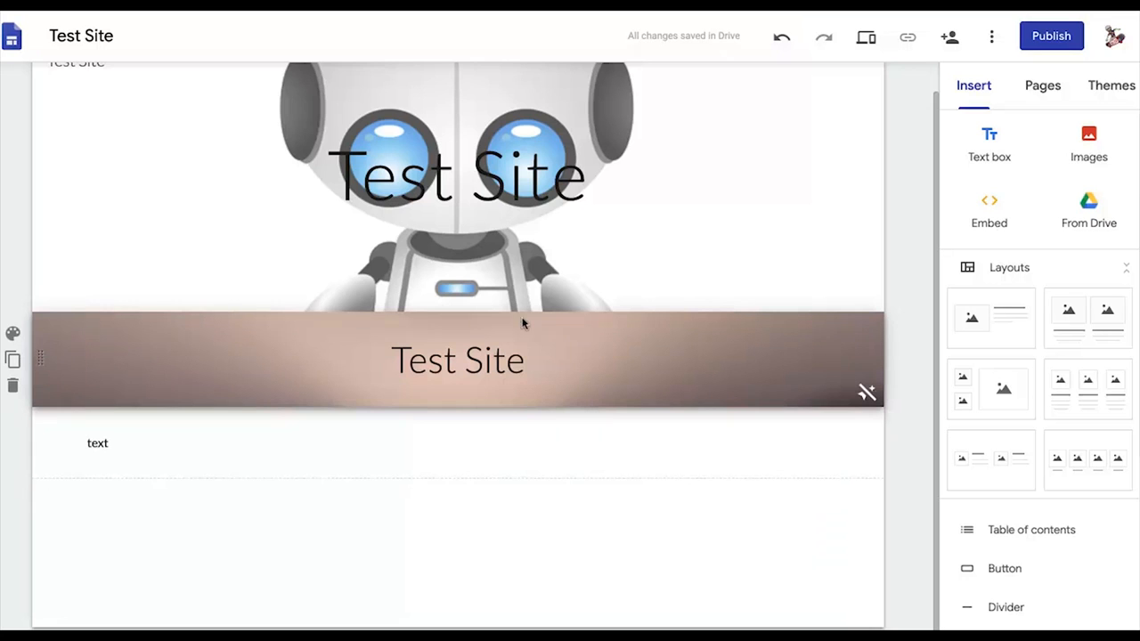
- Try moving the section with the sunset background below the "text" section
left_click(459, 333)
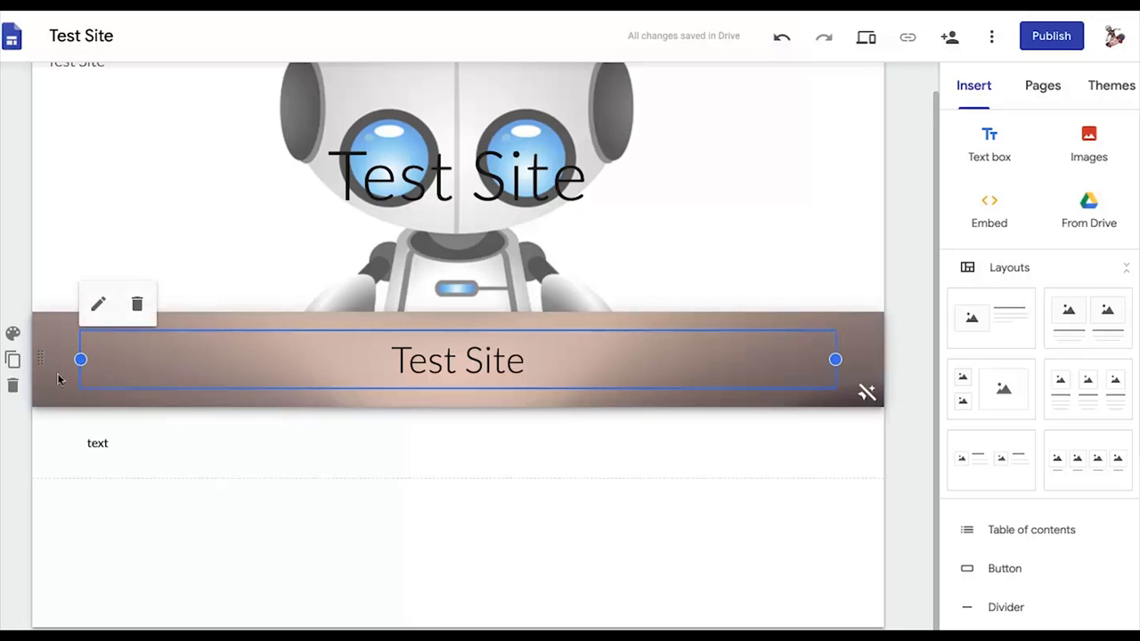
left_click_drag(41, 359, 36, 511)
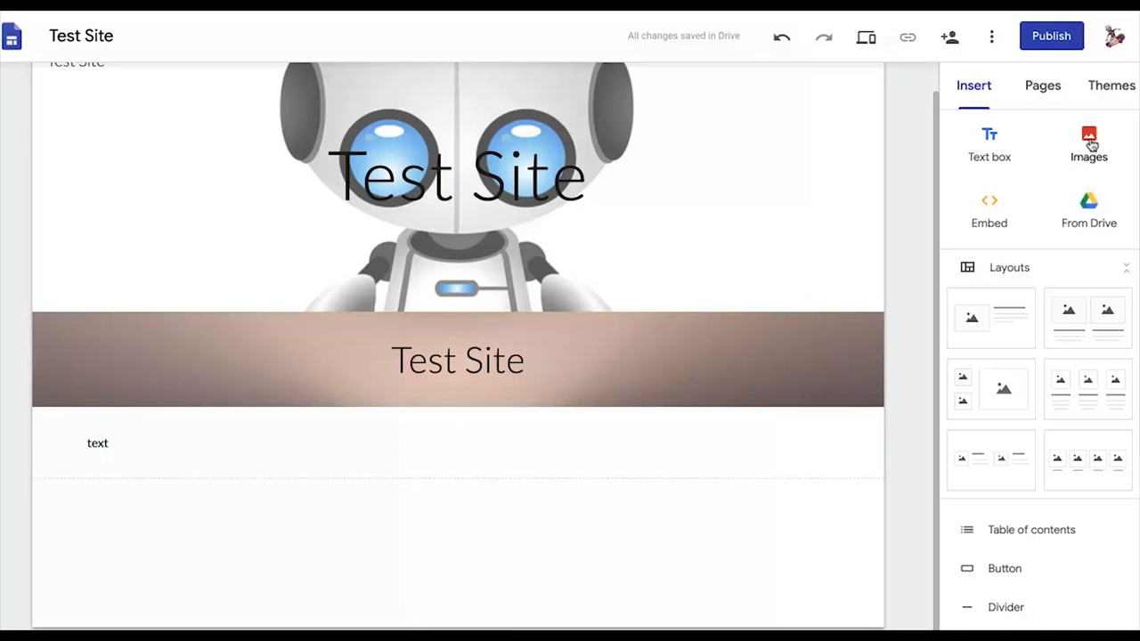
- Search Google Images for "rocket" and insert the first rocket launch photo, with blue sky and orange smoke, below the "text" section
double_click(410, 528)
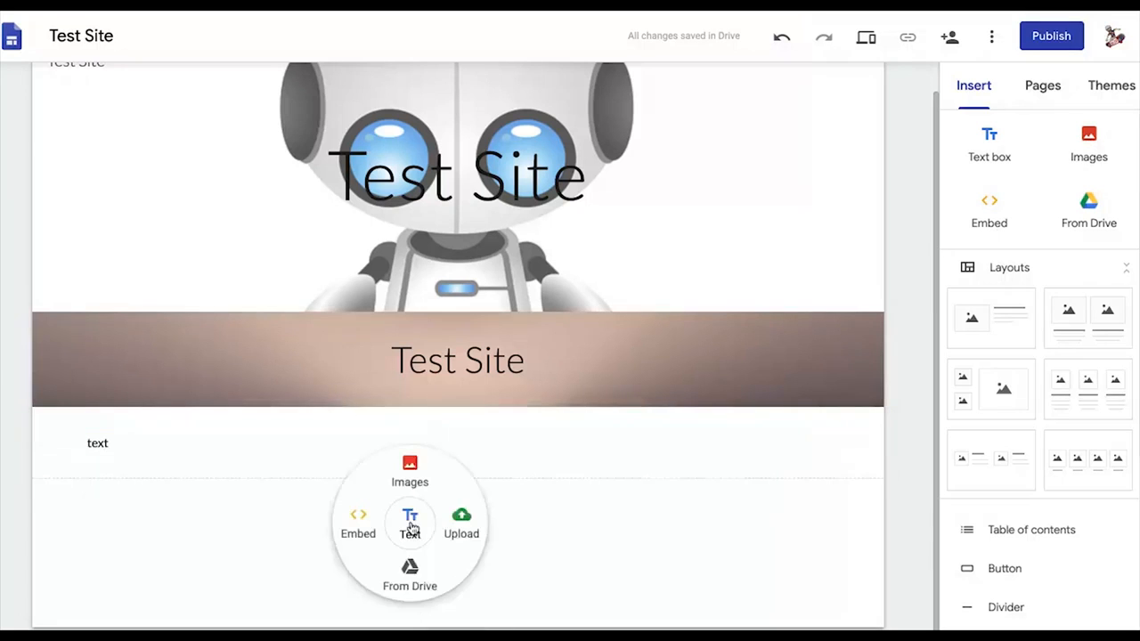
left_click(411, 479)
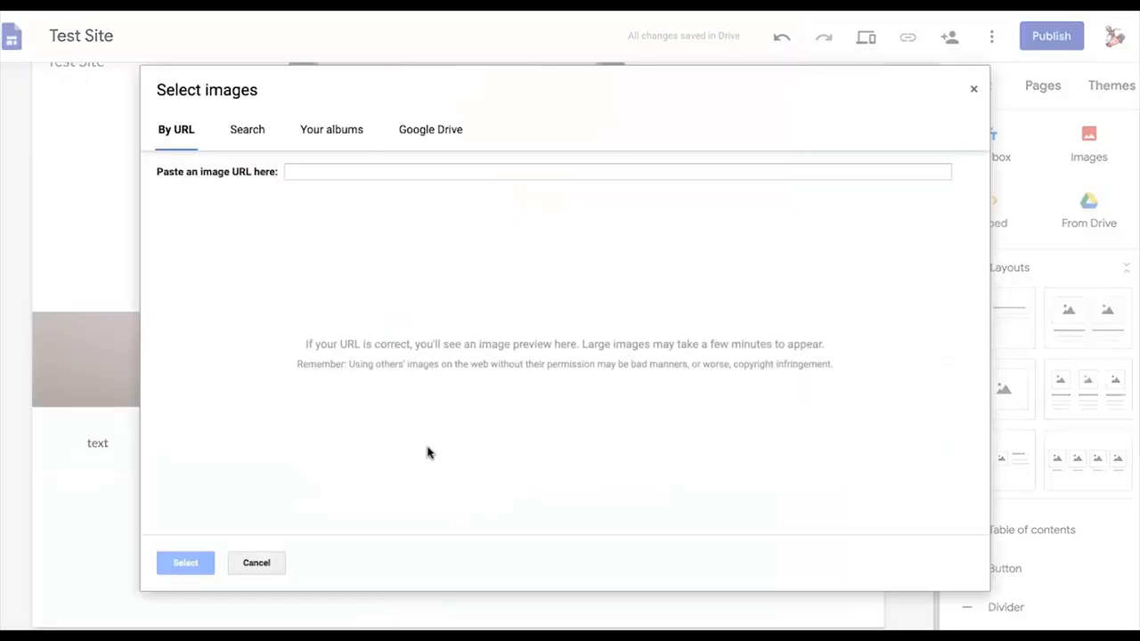
left_click(237, 135)
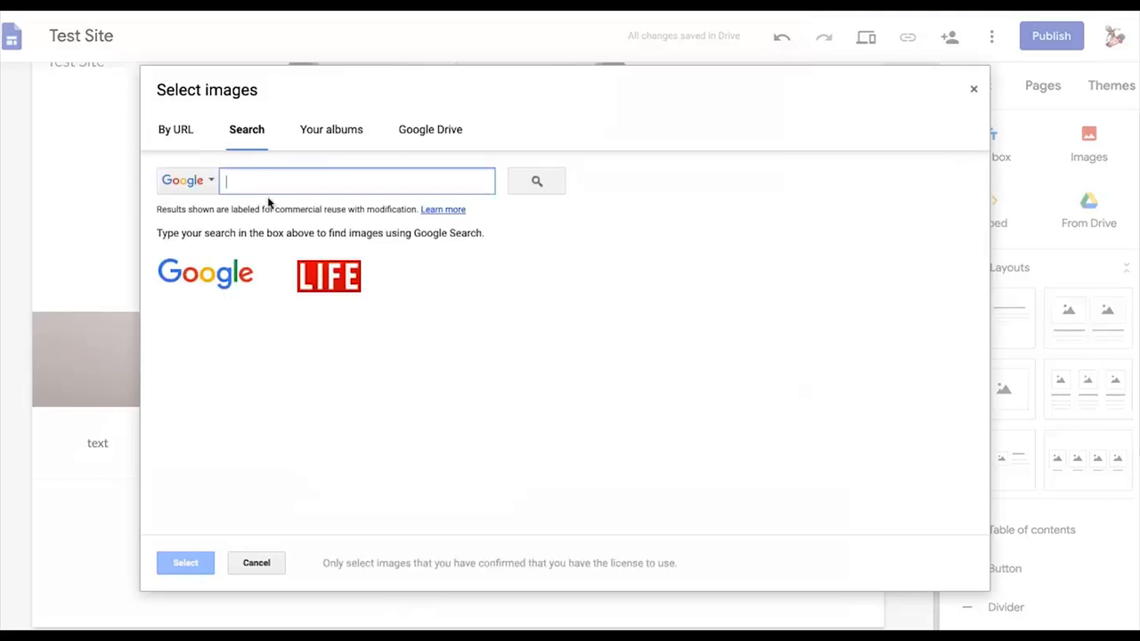
type("rocket")
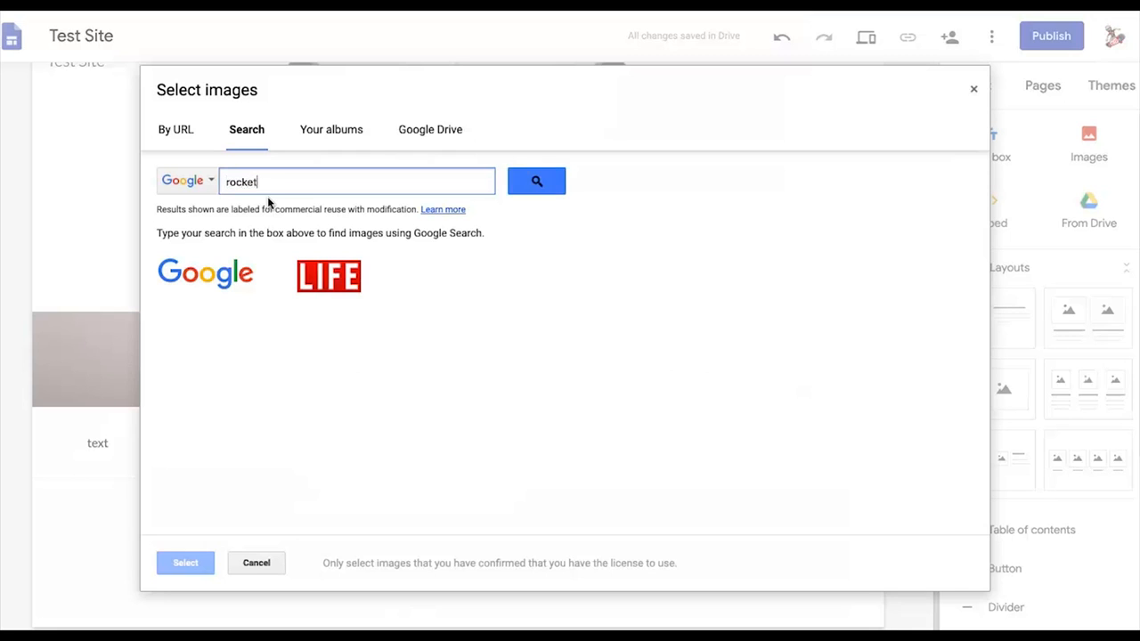
key("Return")
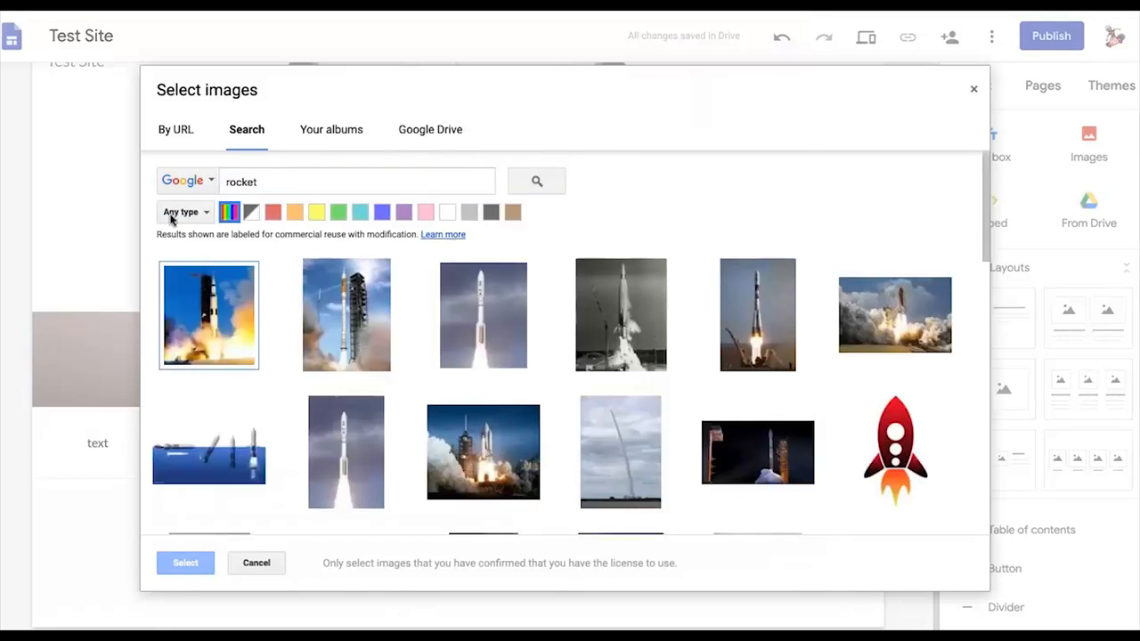
left_click(236, 330)
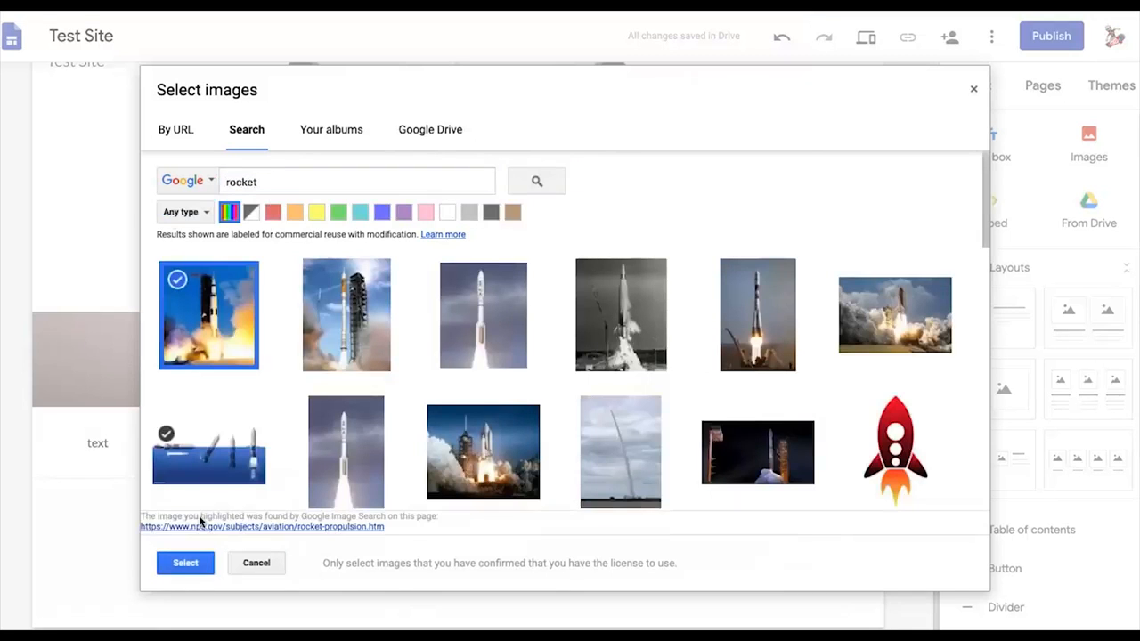
left_click(185, 563)
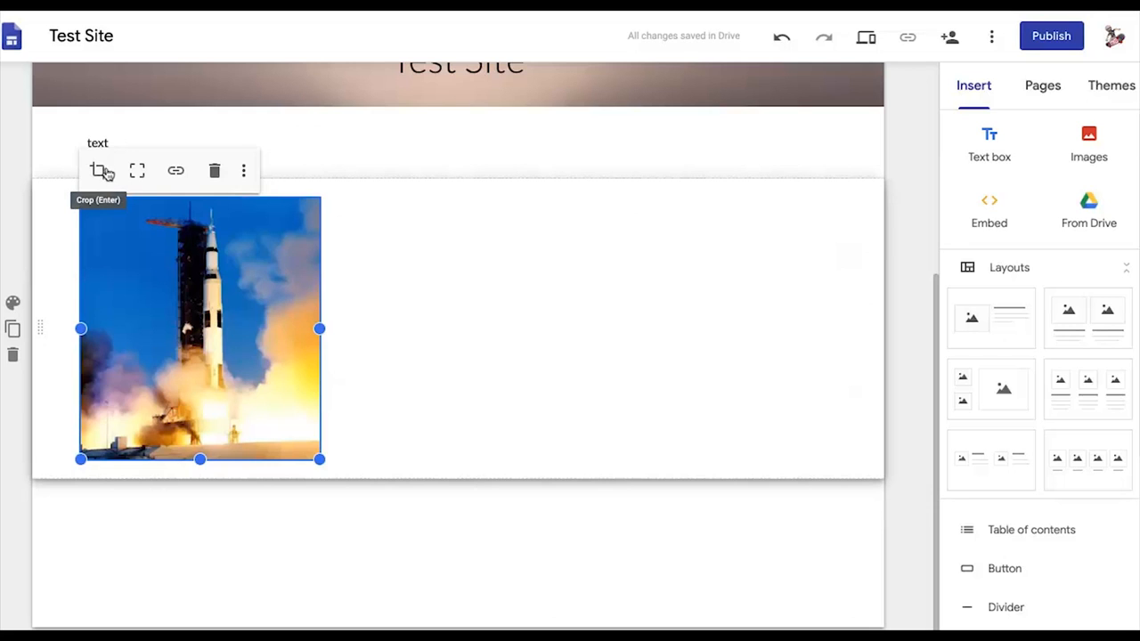
- Enlarge the rocket photo to nearly half the section's width and shift it one grid column to the right
left_click(139, 173)
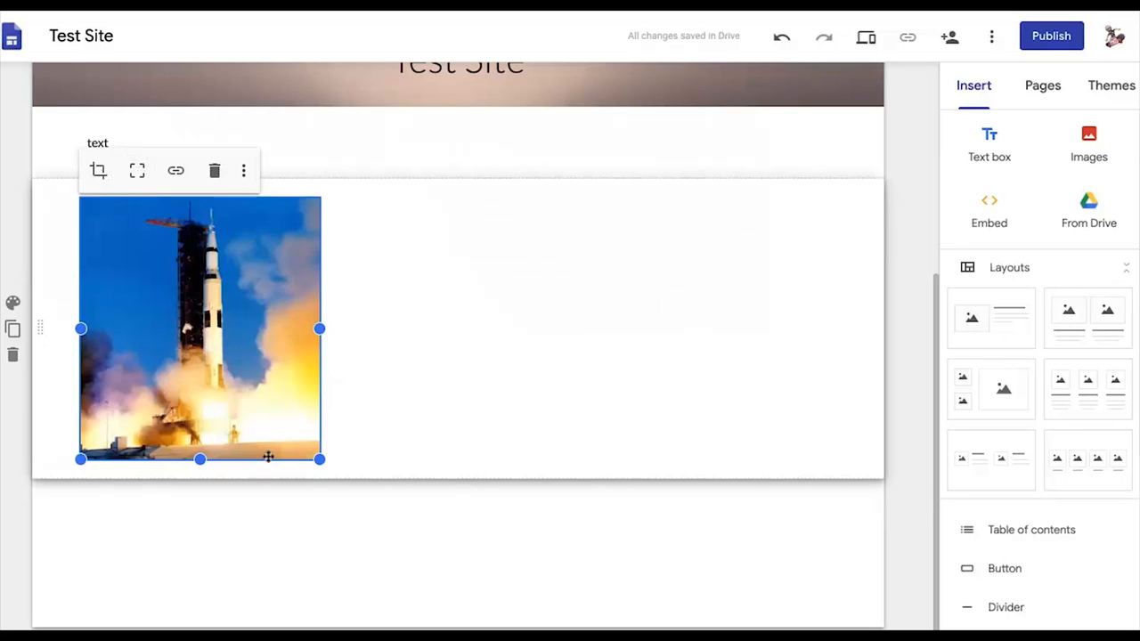
left_click_drag(320, 458, 477, 626)
left_click(590, 468)
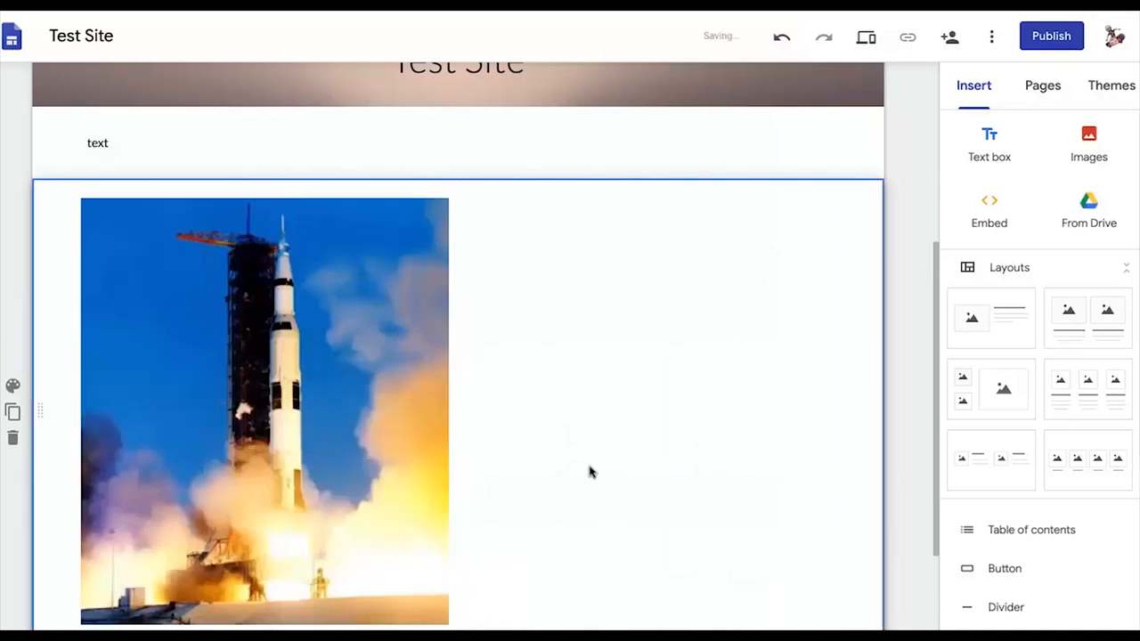
left_click_drag(353, 399, 355, 389)
left_click(354, 389)
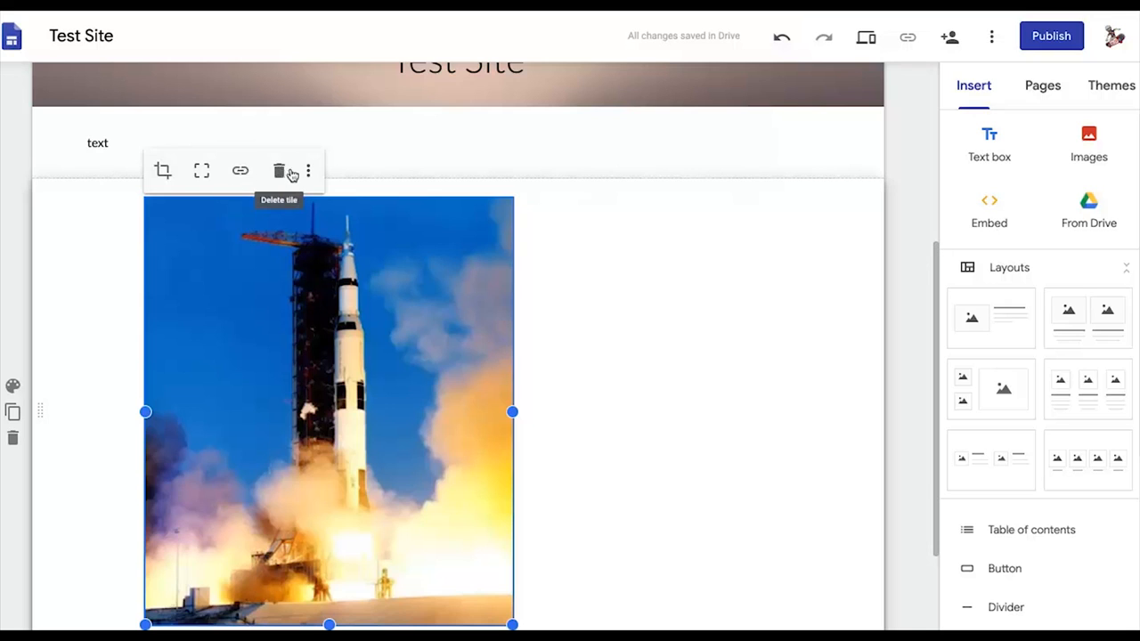
- Insert the BOCES-PhysicalComputing Google Slides presentation from the Coding folder in My Drive below the rocket photo's section
left_click(609, 491)
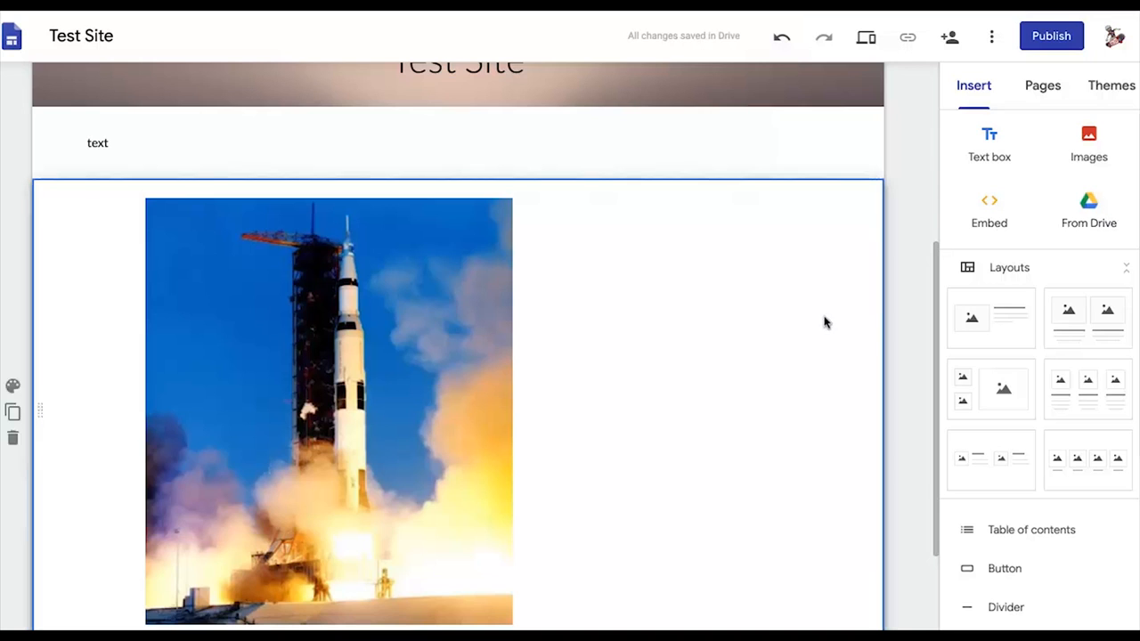
scroll(755, 408, "down", 2)
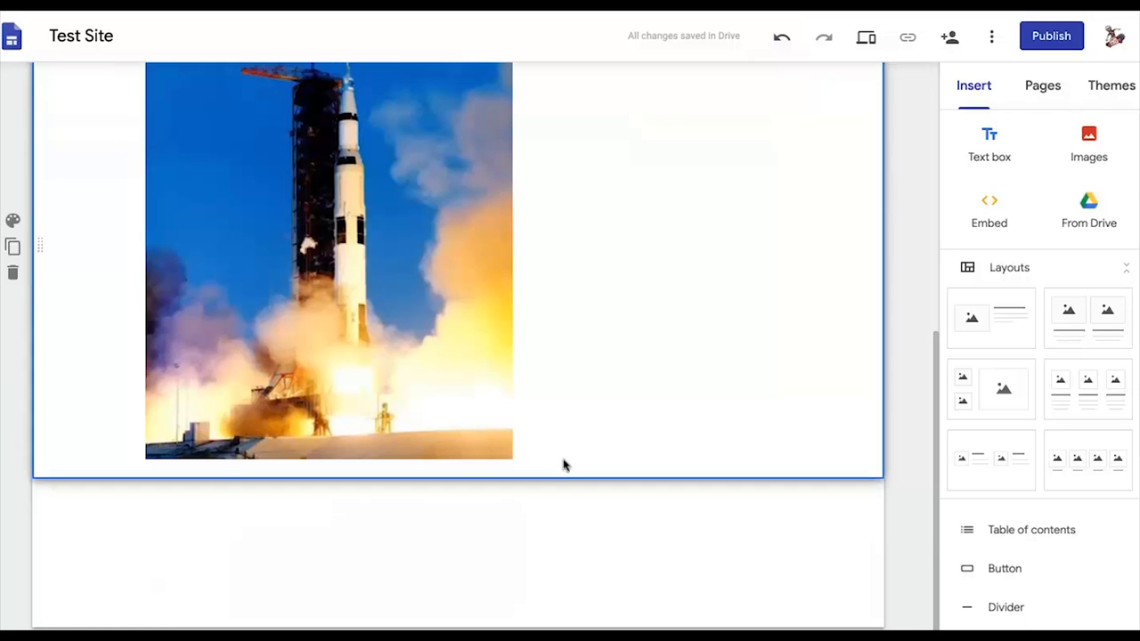
double_click(469, 535)
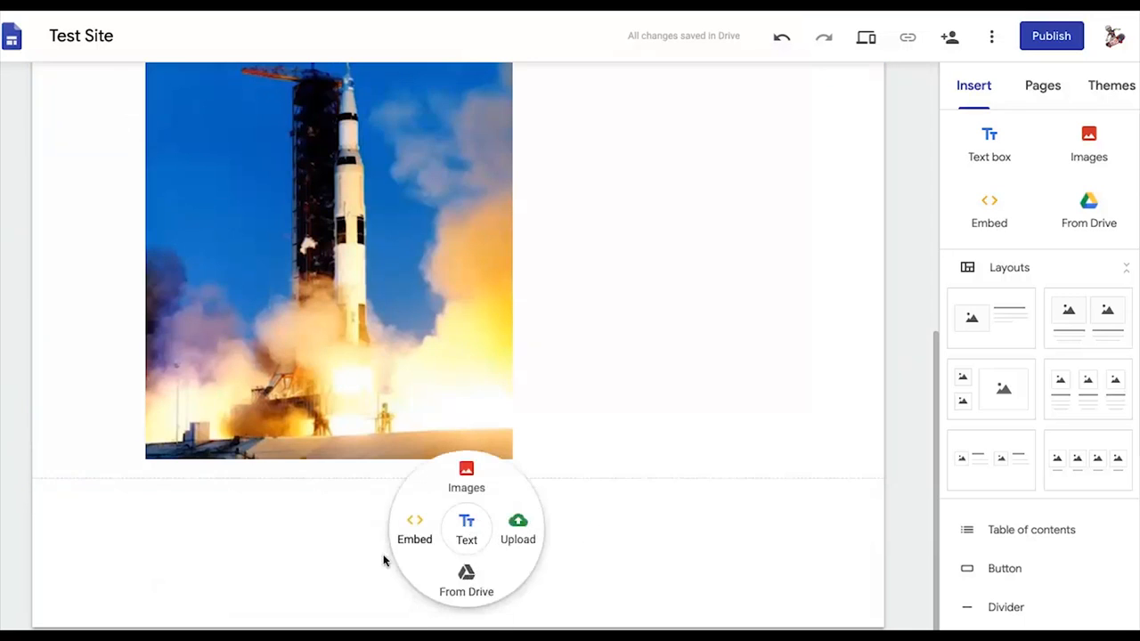
left_click(468, 572)
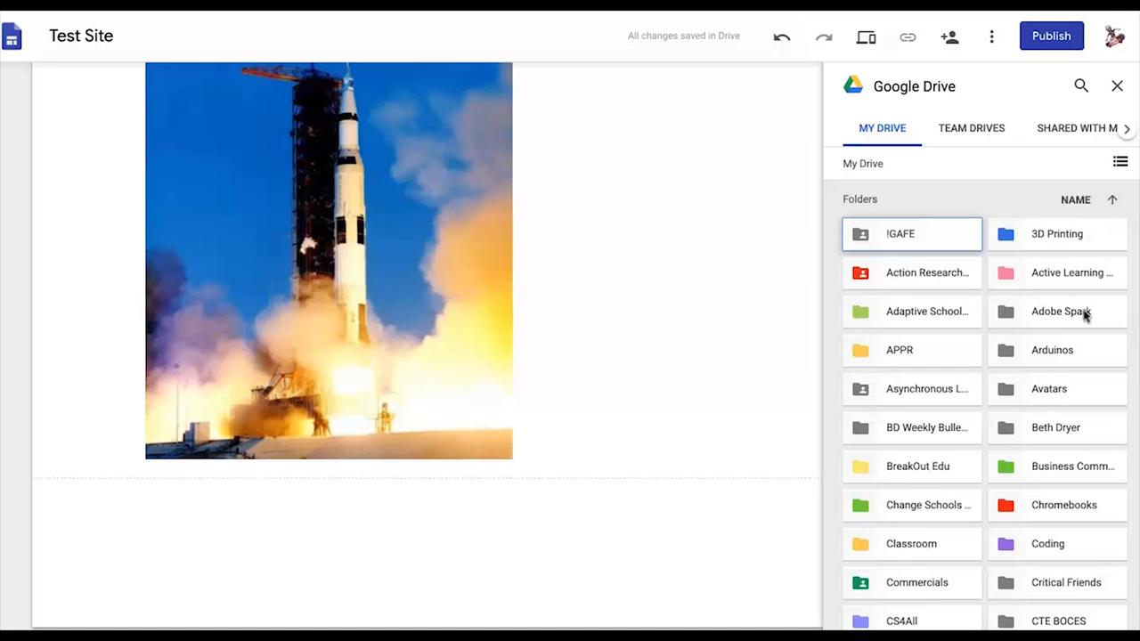
scroll(1052, 408, "down", 6)
scroll(1041, 427, "up", 6)
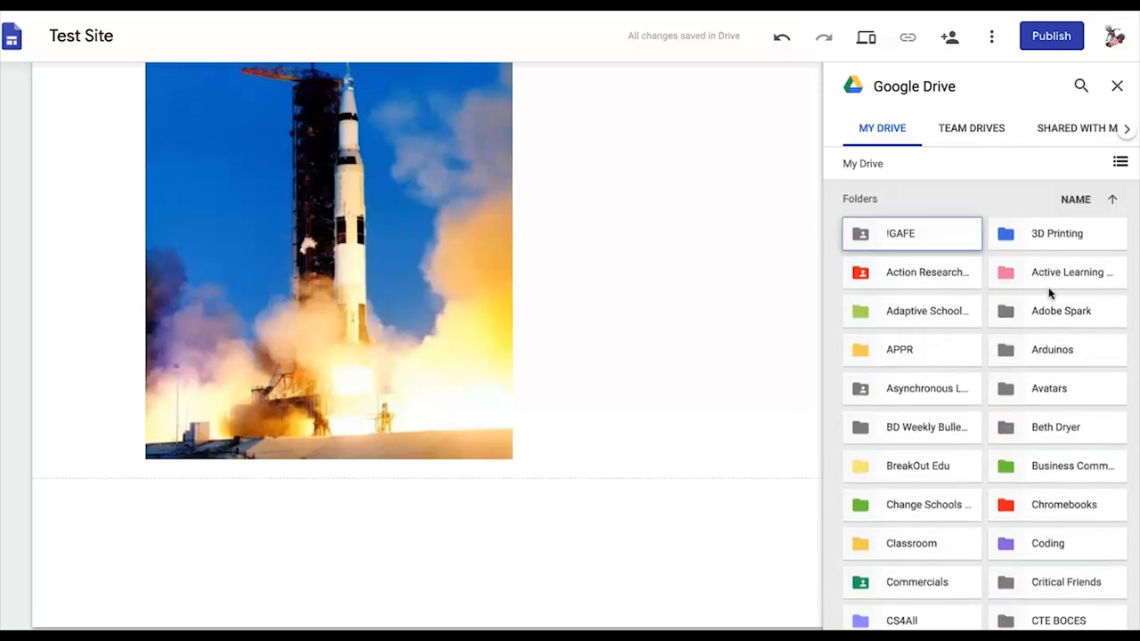
double_click(1063, 316)
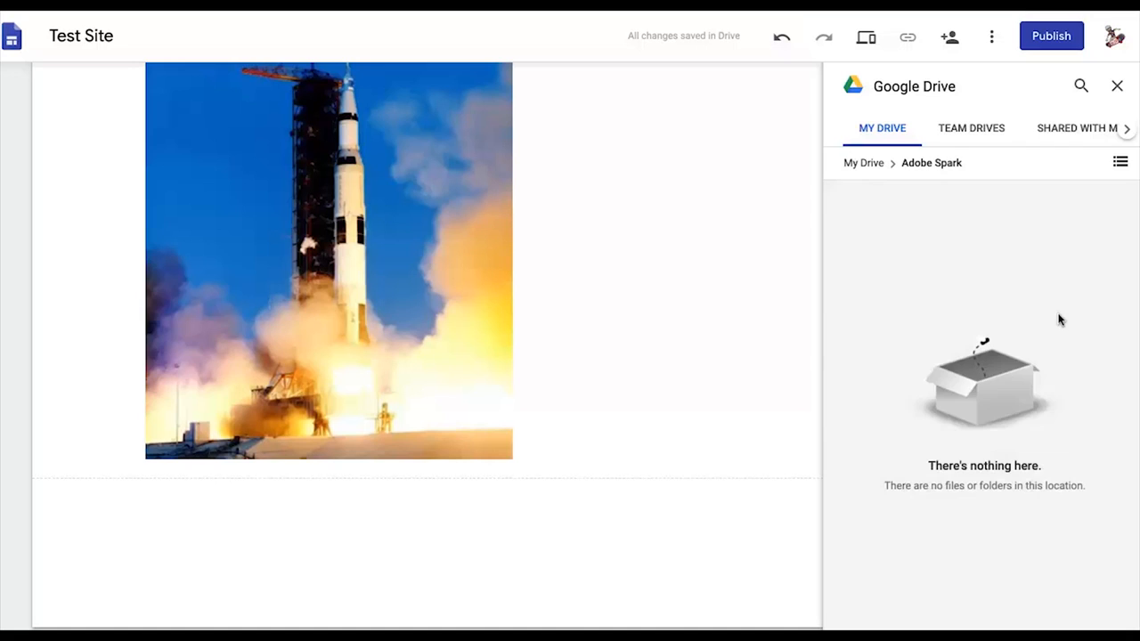
left_click(864, 163)
double_click(1044, 544)
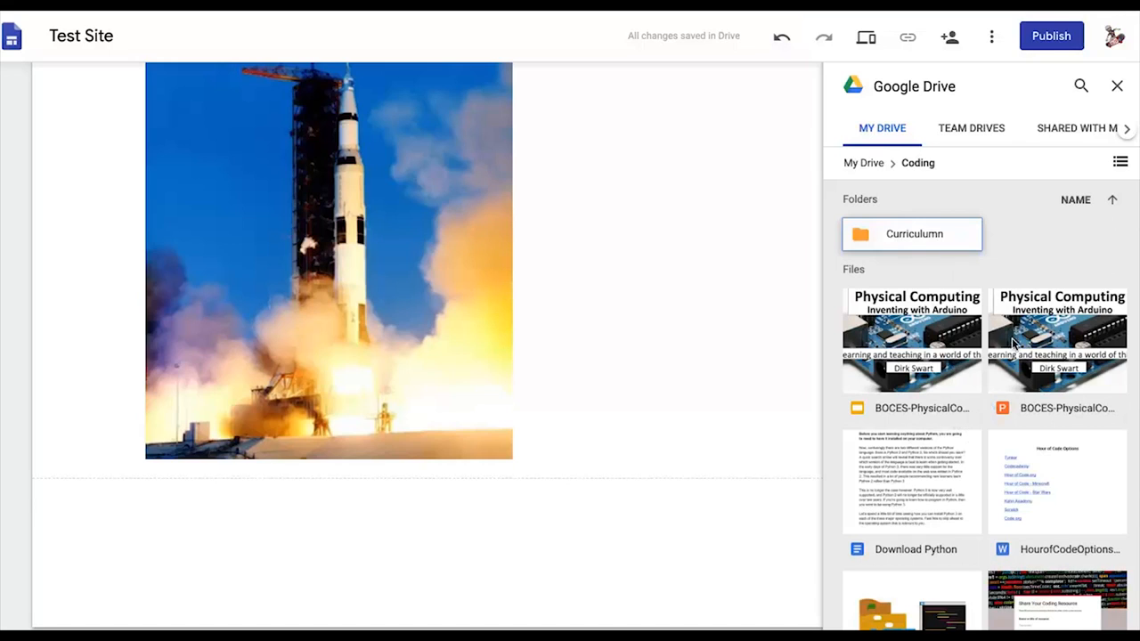
left_click(943, 351)
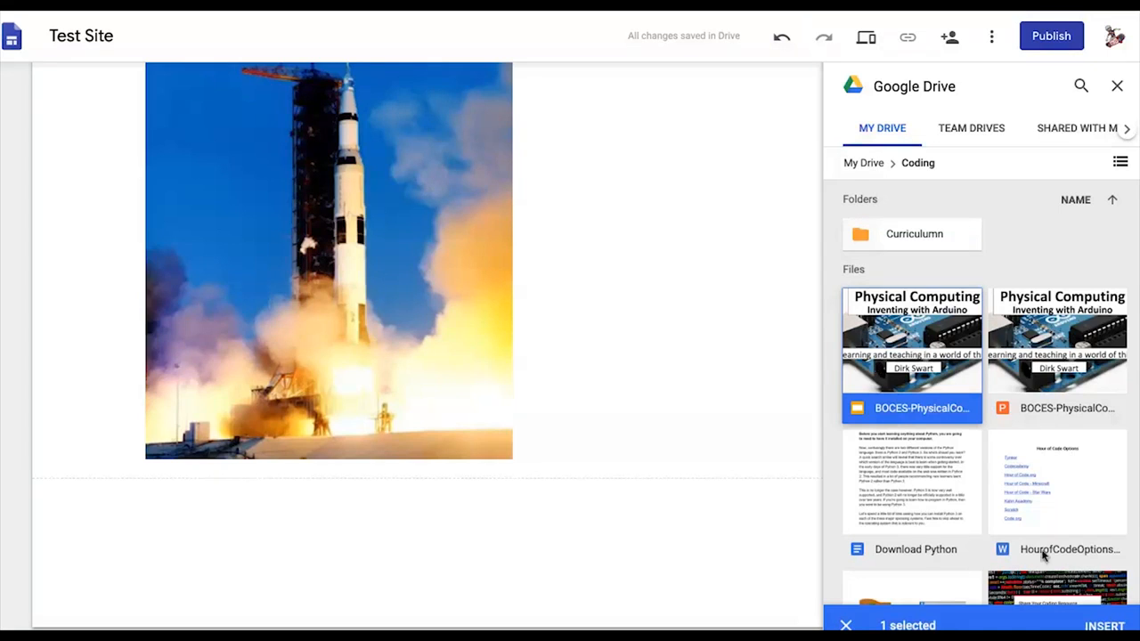
left_click(1100, 626)
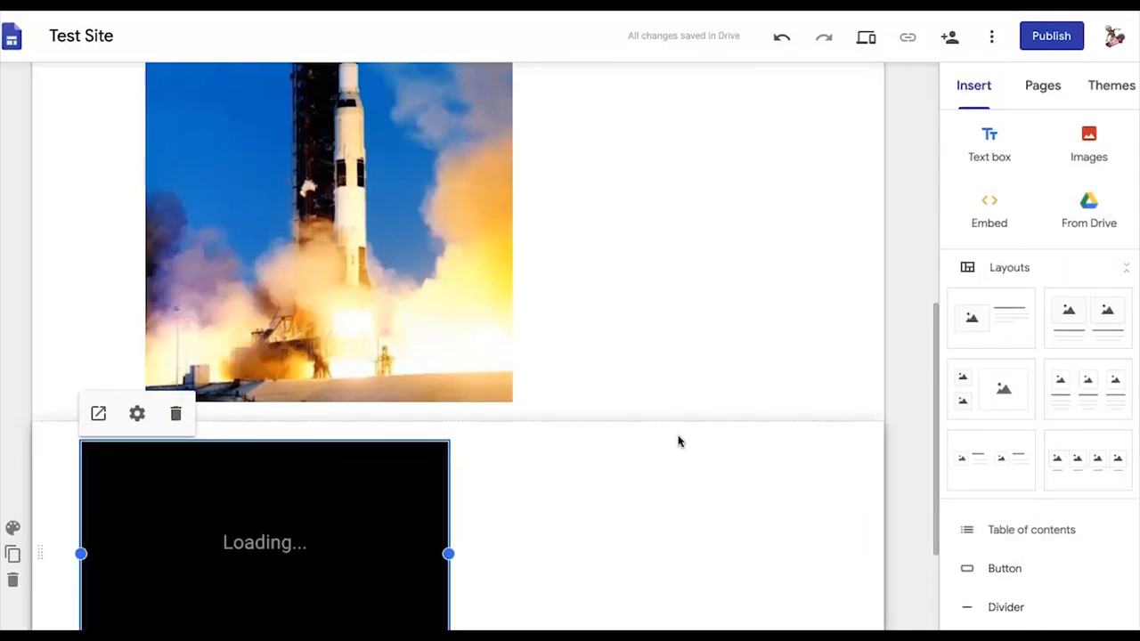
- Enlarge the embedded presentation to about half the section's width and move it to the middle of the section
scroll(678, 441, "down", 2)
left_click_drag(448, 515, 512, 584)
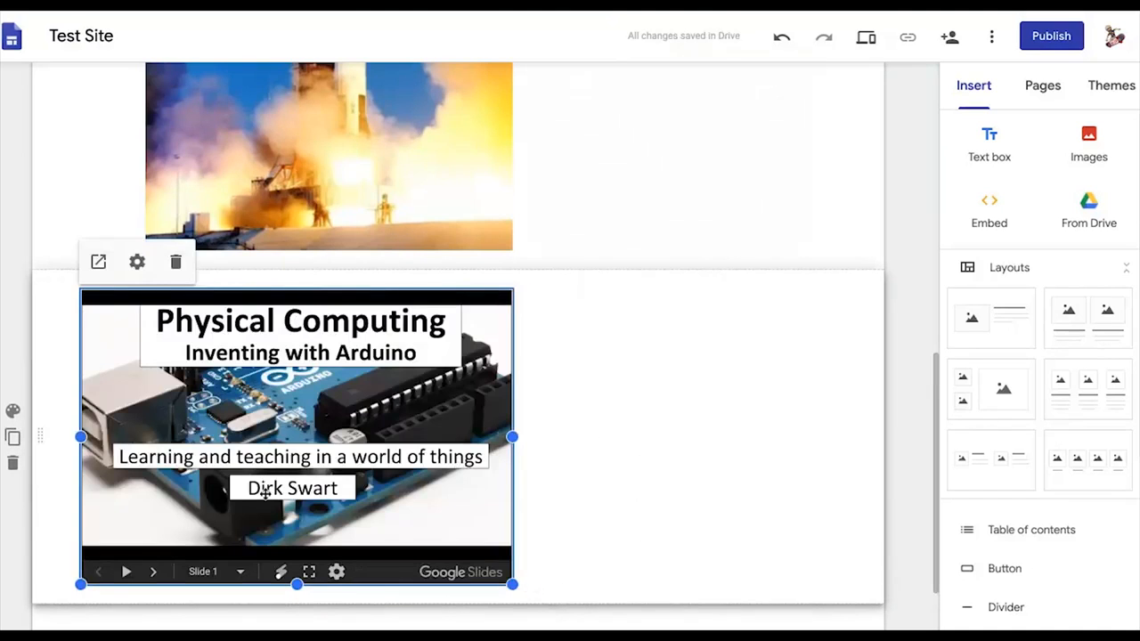
left_click_drag(278, 515, 657, 471)
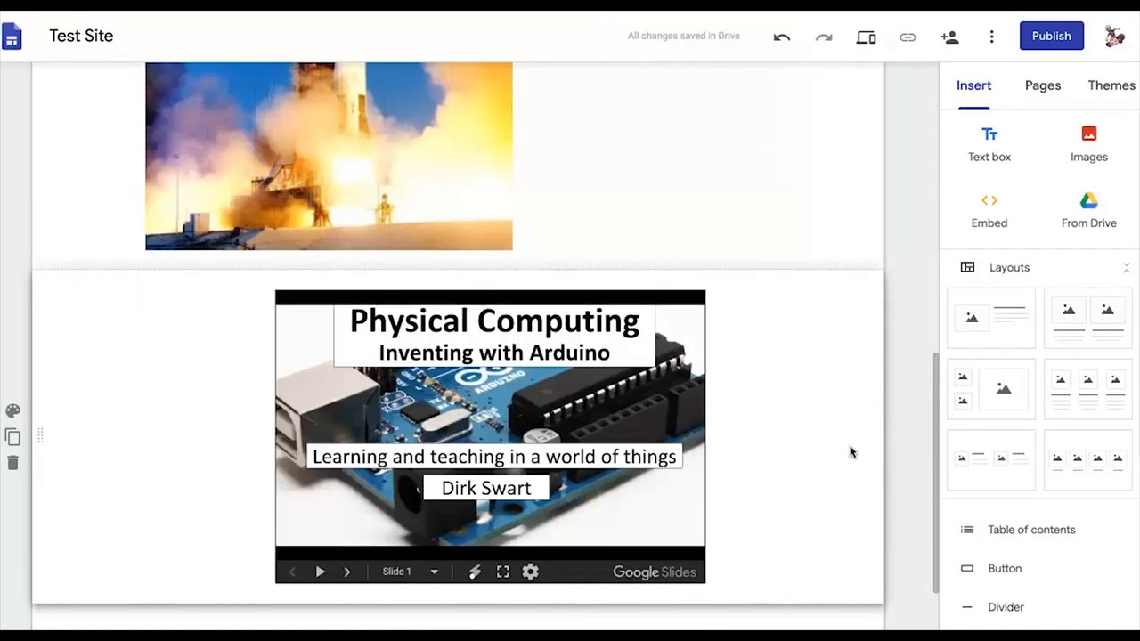
- Apply the Emphasis 2 section style to the section containing the presentation
left_click(13, 411)
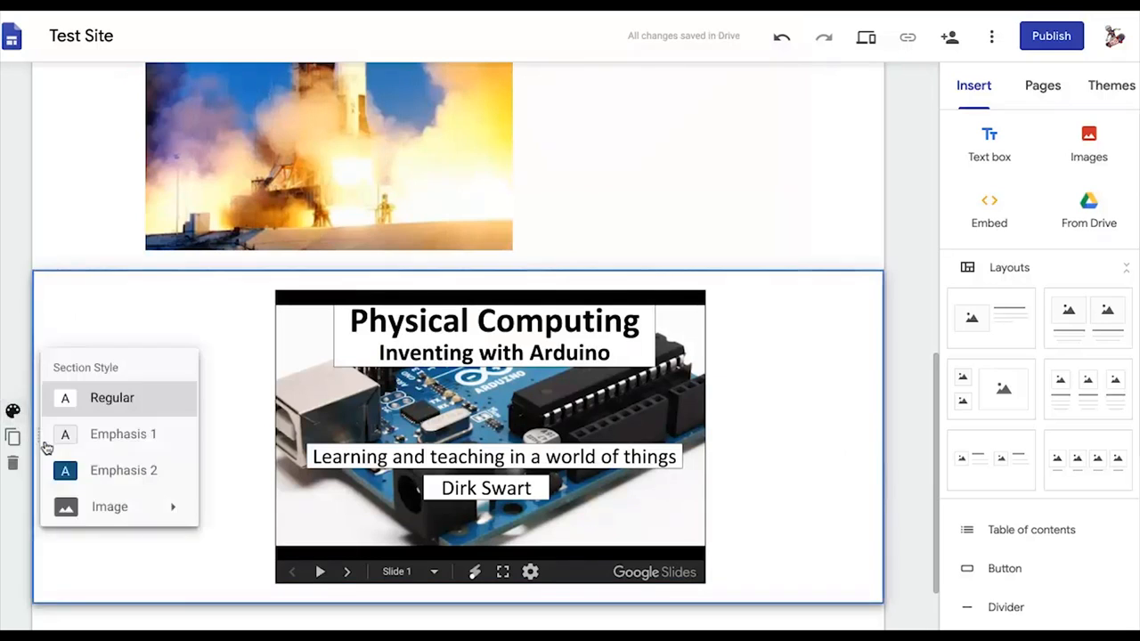
left_click(123, 471)
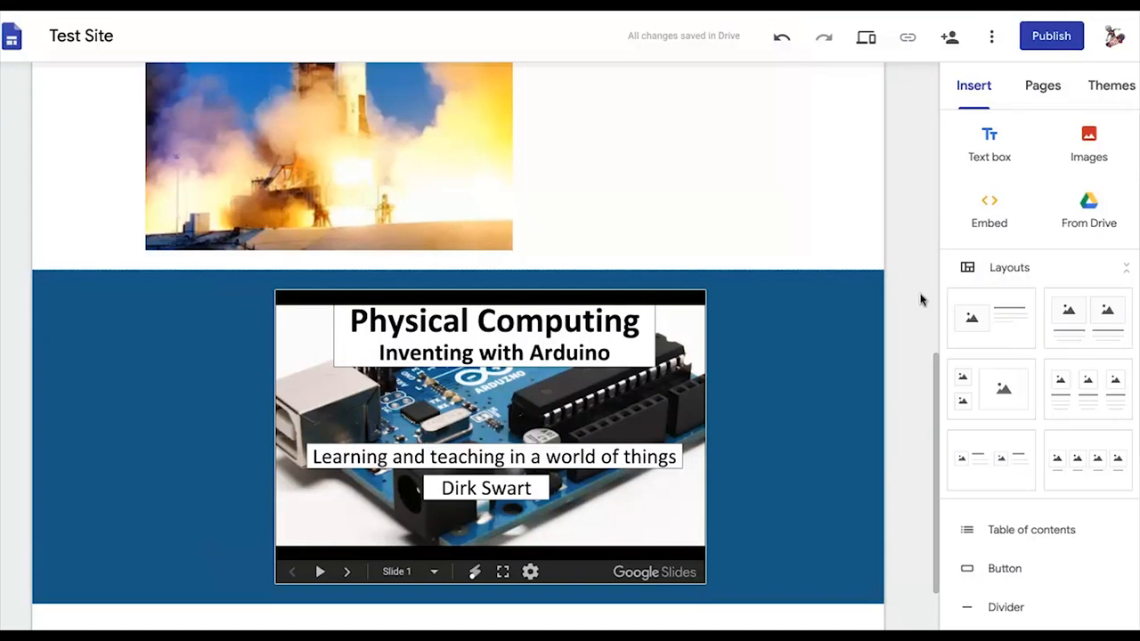
- Preview the site at large-screen size and look through the page down to the embedded presentation
left_click(869, 40)
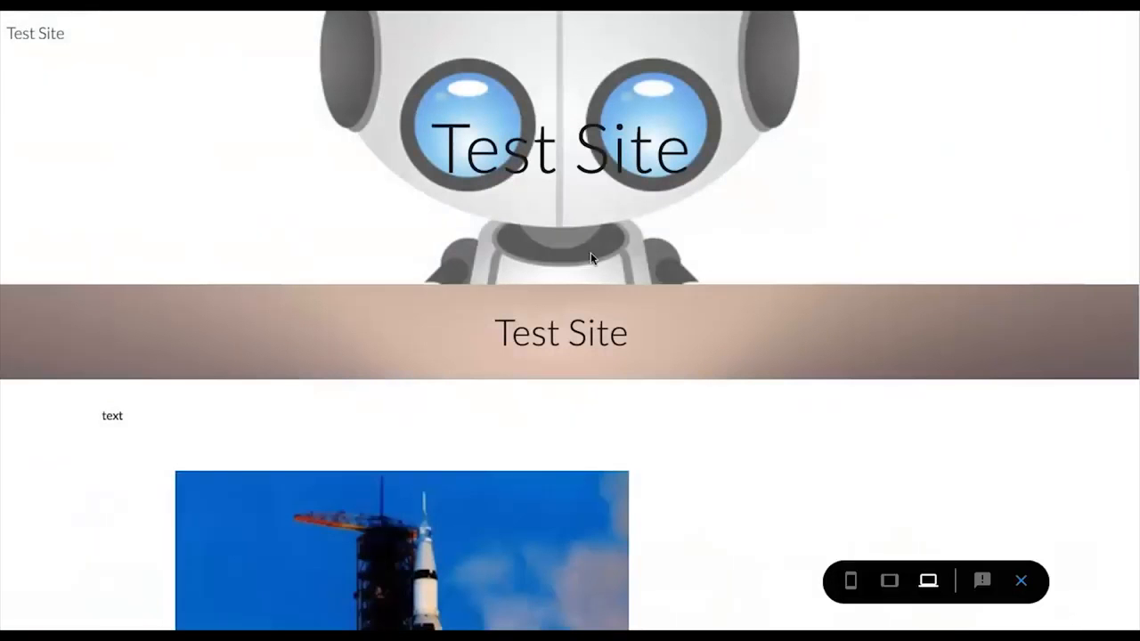
scroll(900, 454, "down", 3)
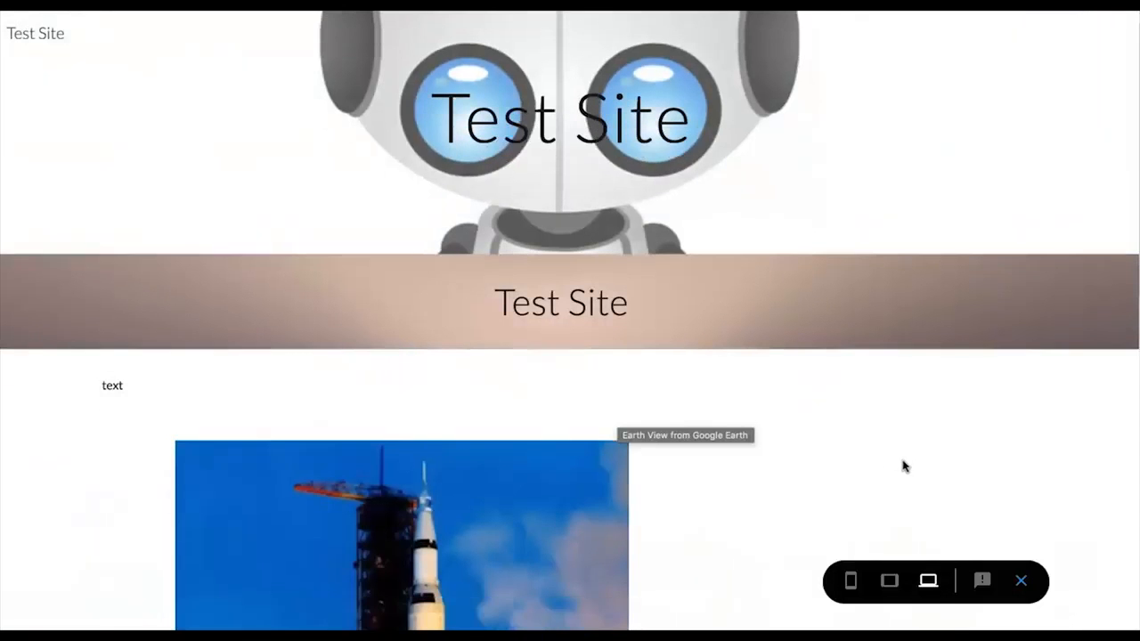
scroll(884, 345, "down", 8)
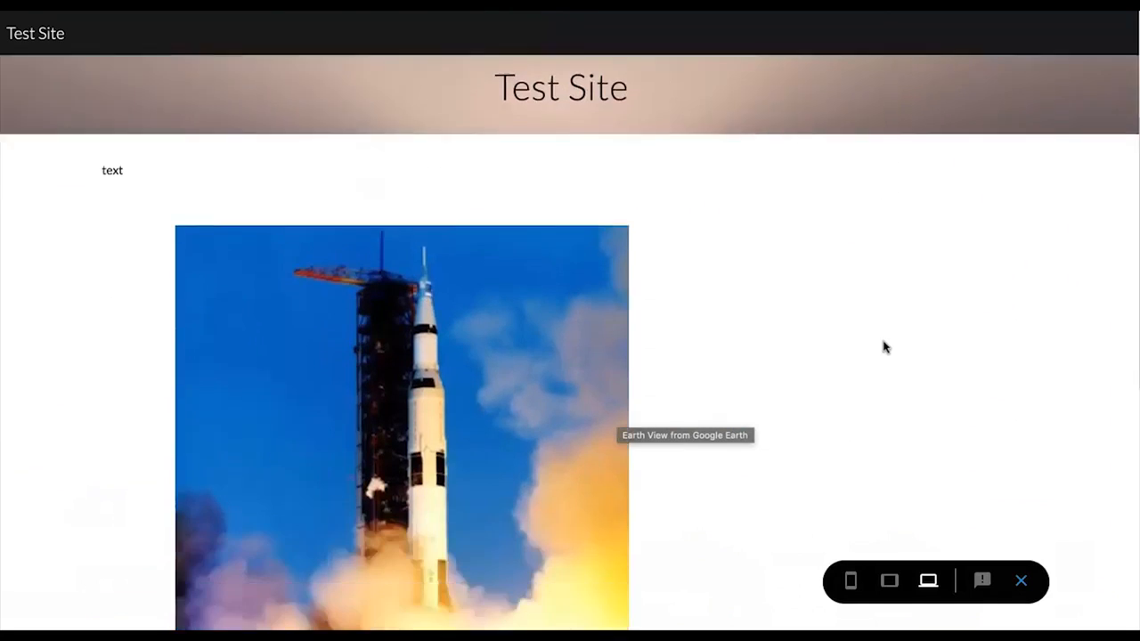
scroll(884, 346, "down", 4)
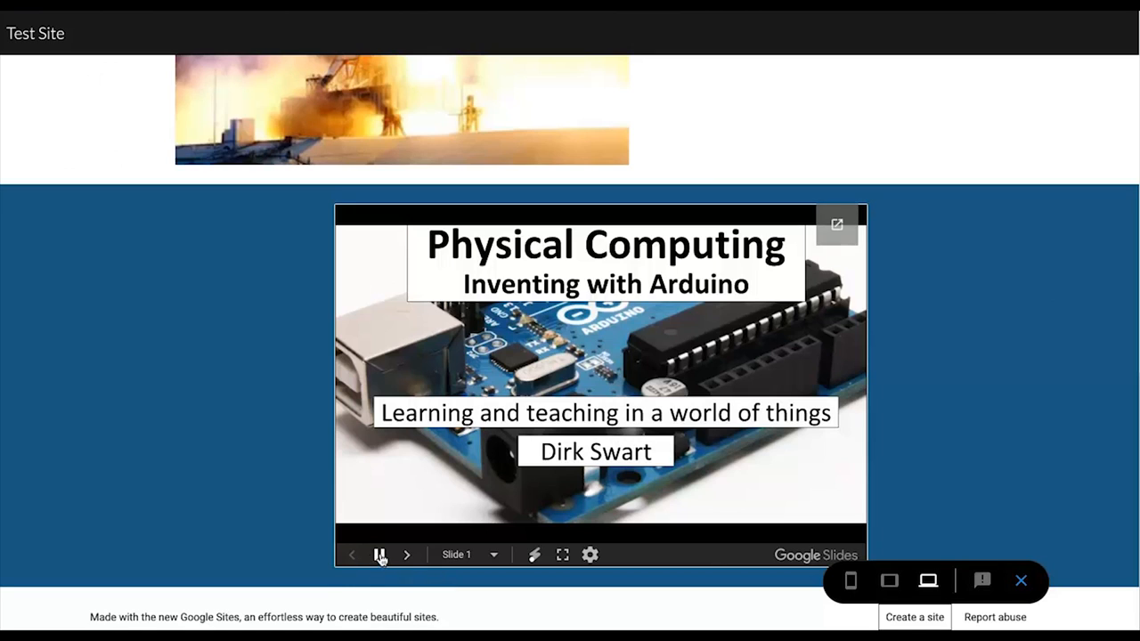
- Advance the embedded presentation through slide 3 in the preview and view it briefly in full screen
double_click(408, 555)
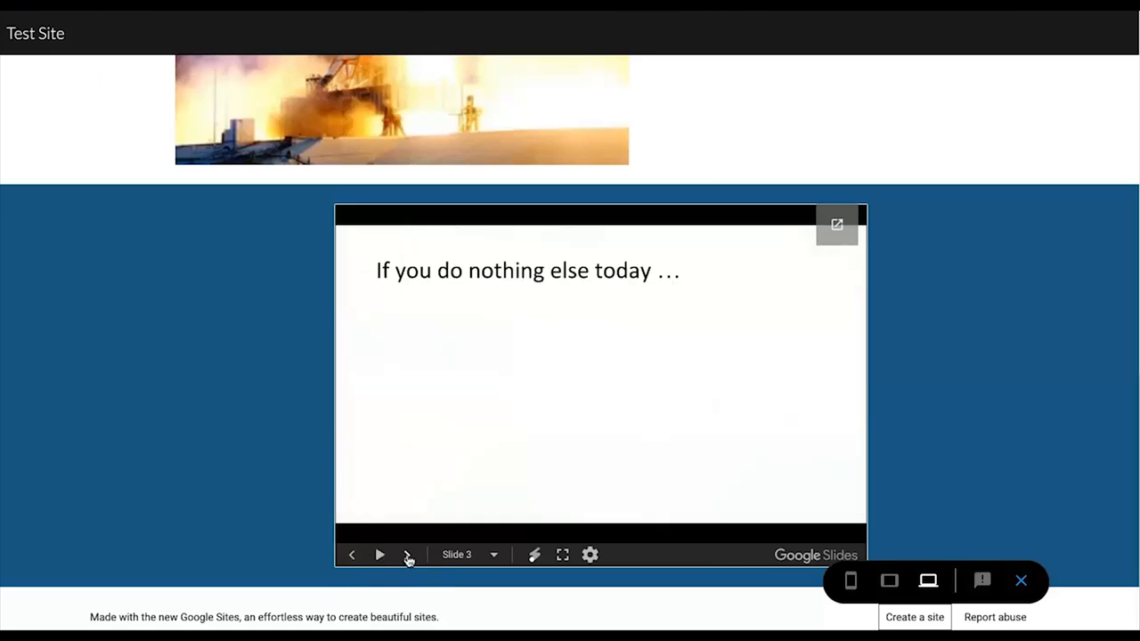
left_click(408, 555)
left_click(408, 556)
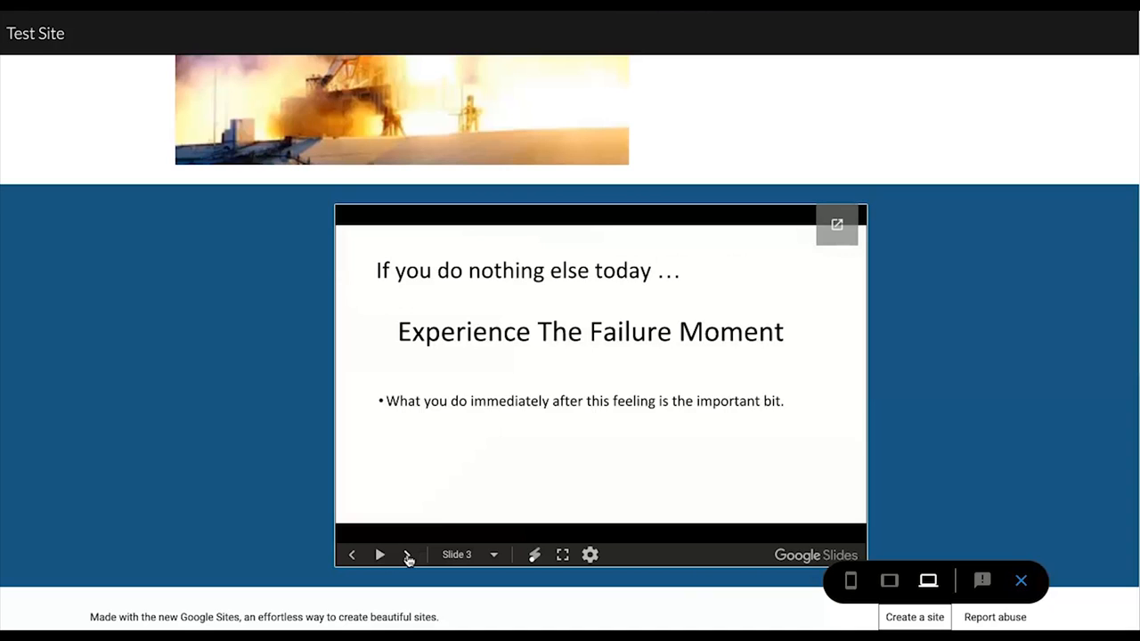
left_click(408, 556)
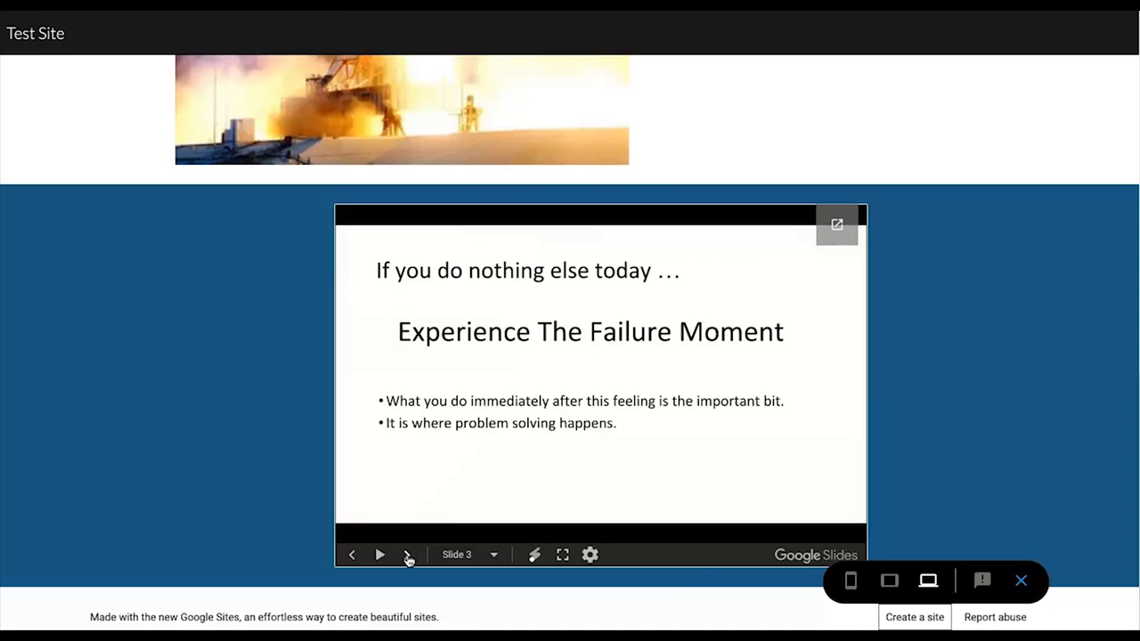
left_click(562, 555)
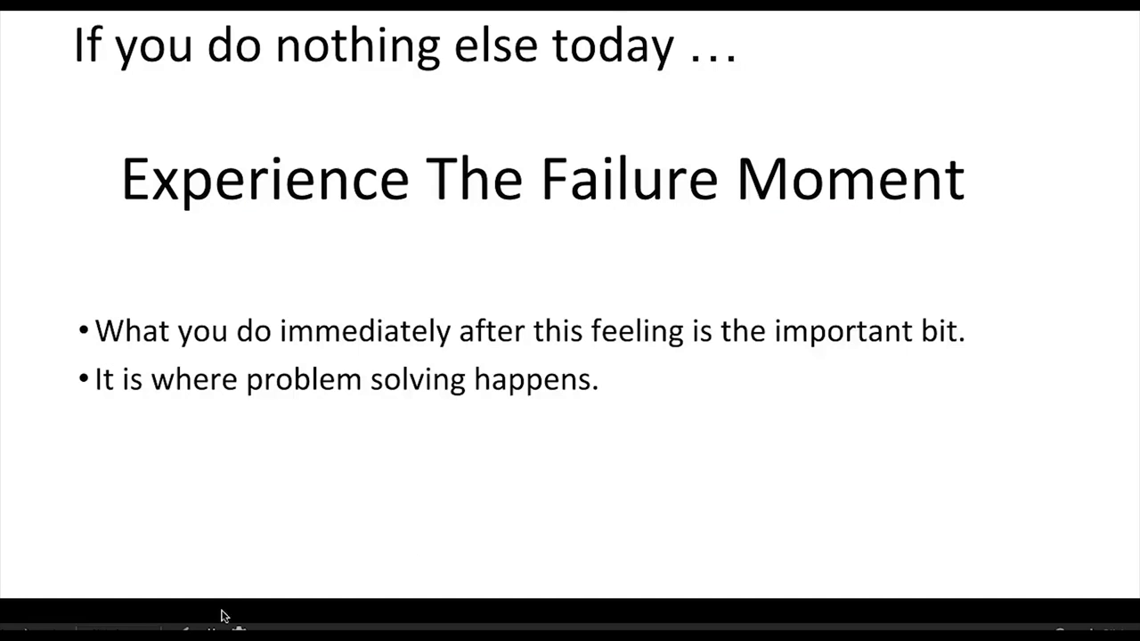
key("Escape")
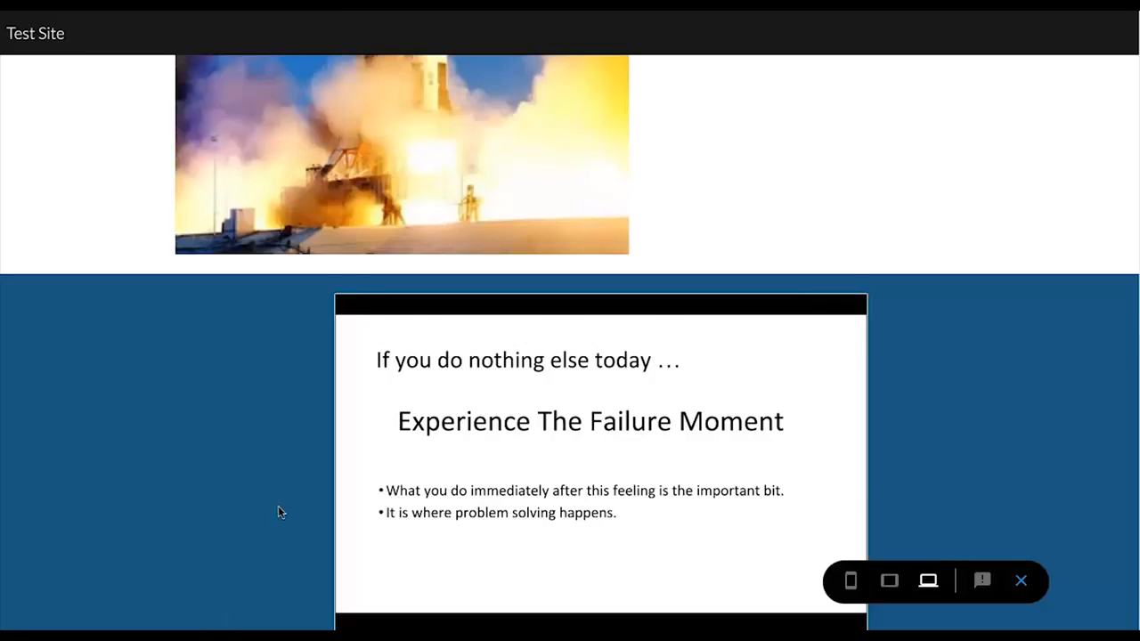
scroll(278, 508, "down", 1)
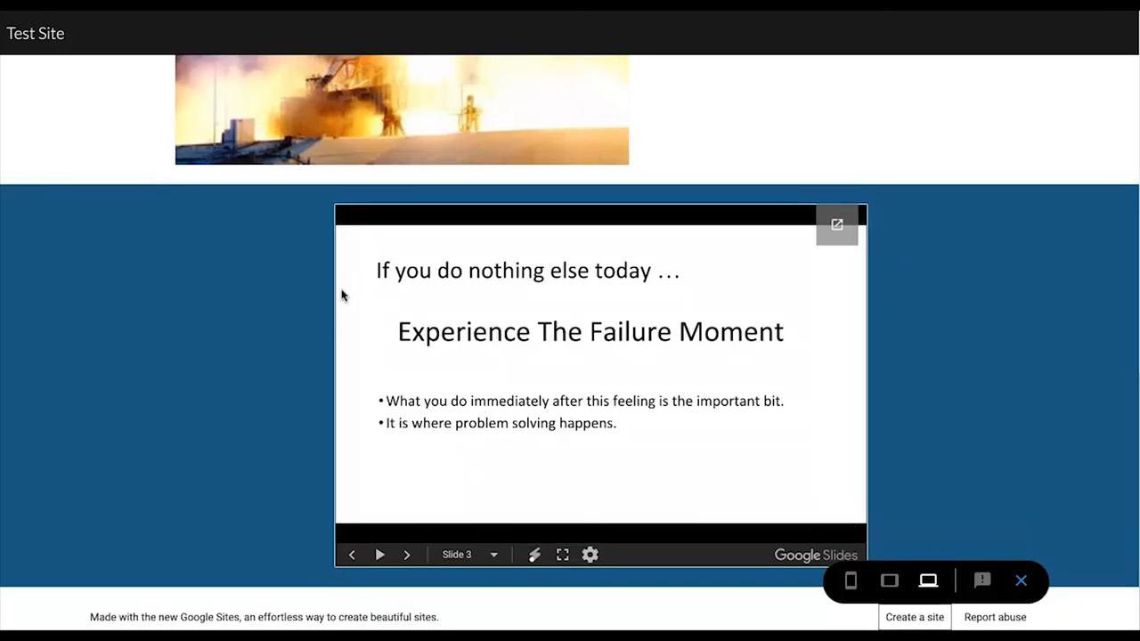
- Check the page layout in the tablet and phone previews and return to the editor
left_click(890, 582)
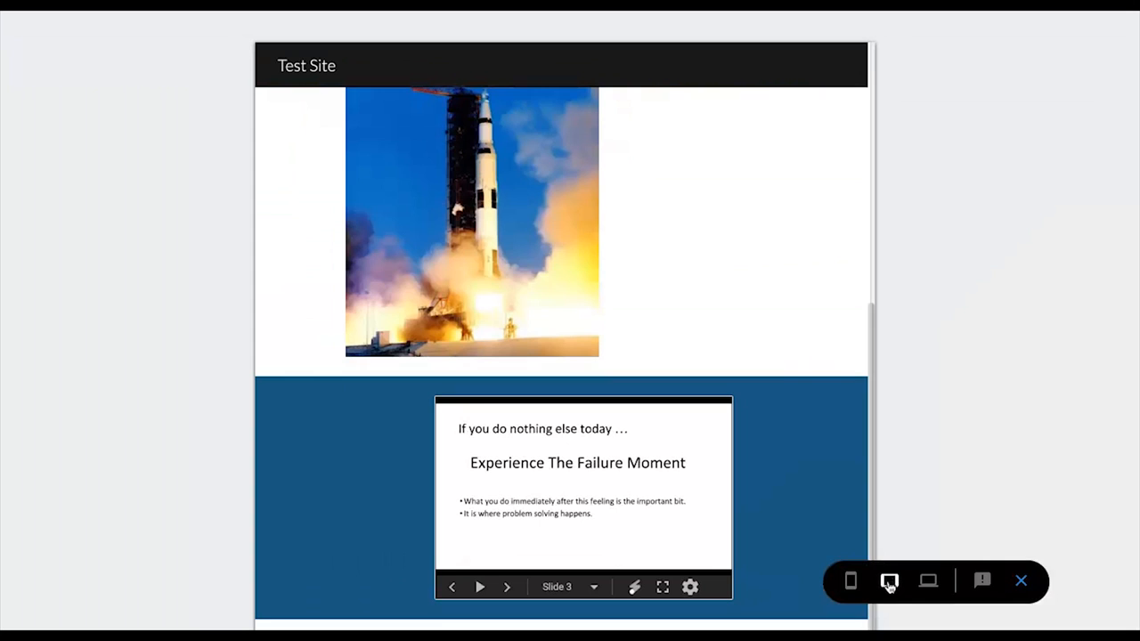
left_click(851, 582)
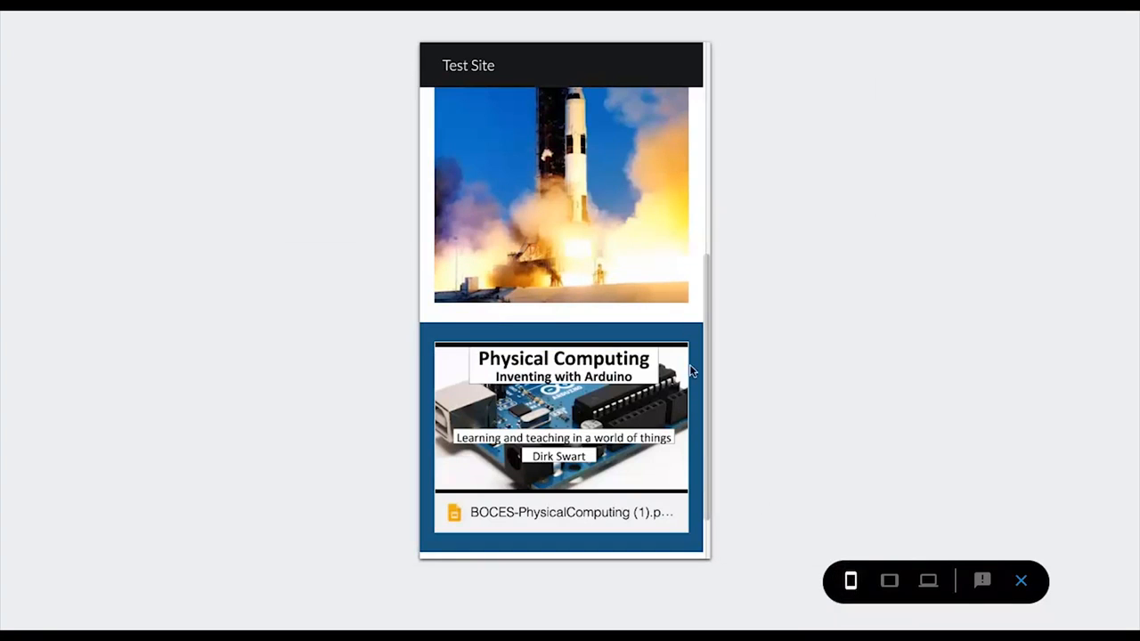
scroll(621, 352, "down", 1)
scroll(621, 352, "up", 5)
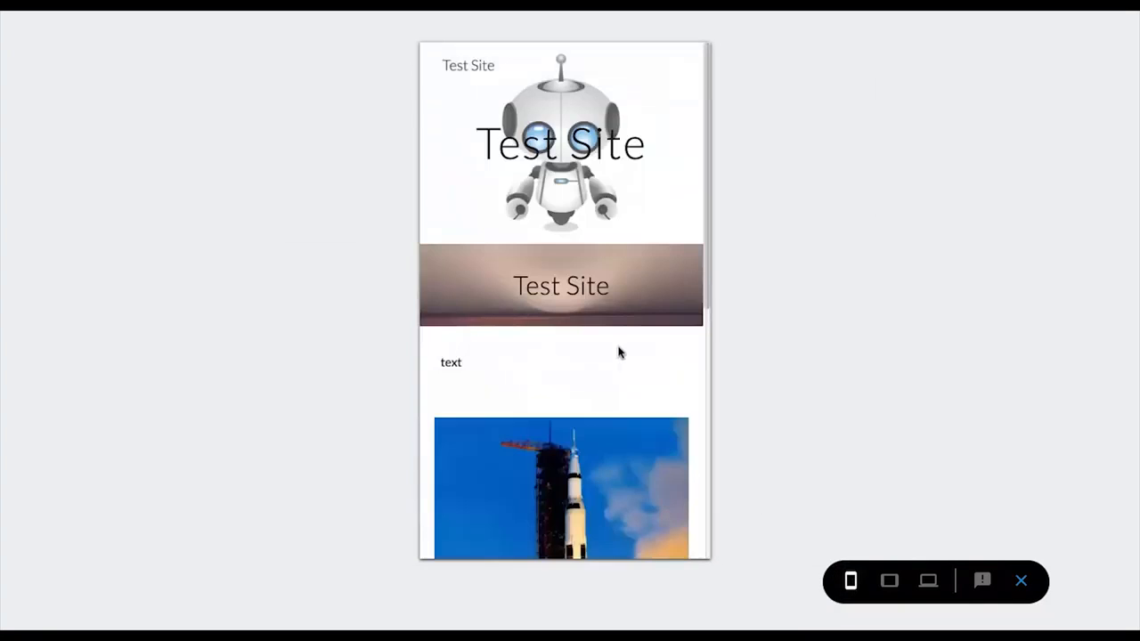
left_click(889, 581)
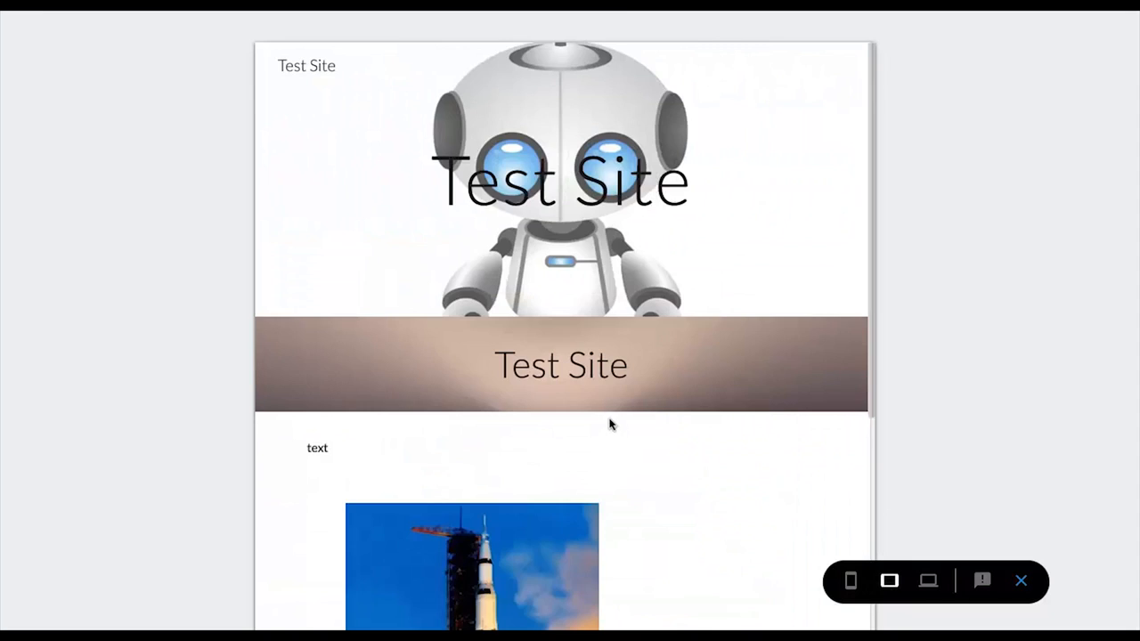
scroll(610, 424, "down", 5)
scroll(623, 428, "up", 1)
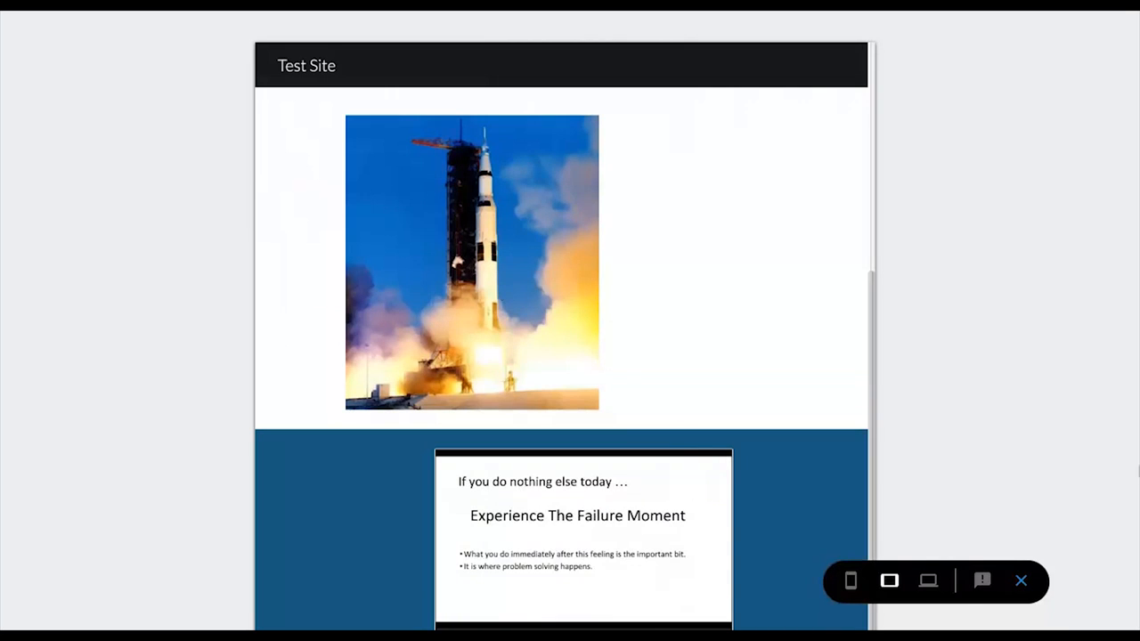
left_click(1024, 583)
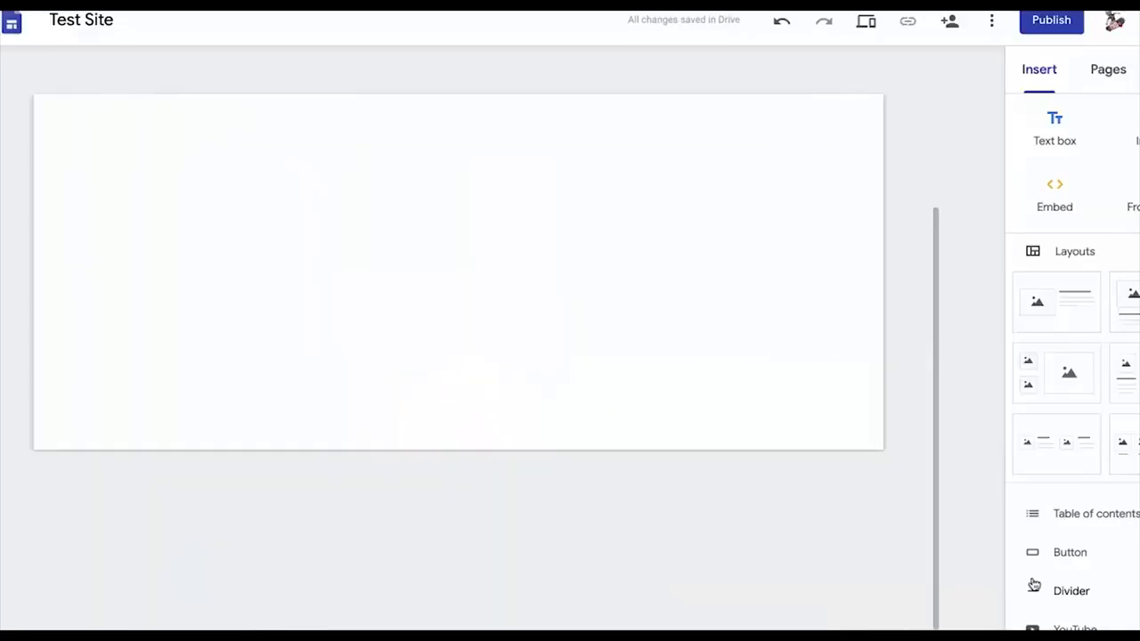
- Start embedding web content in the empty area below the presentation's section
scroll(717, 510, "down", 3)
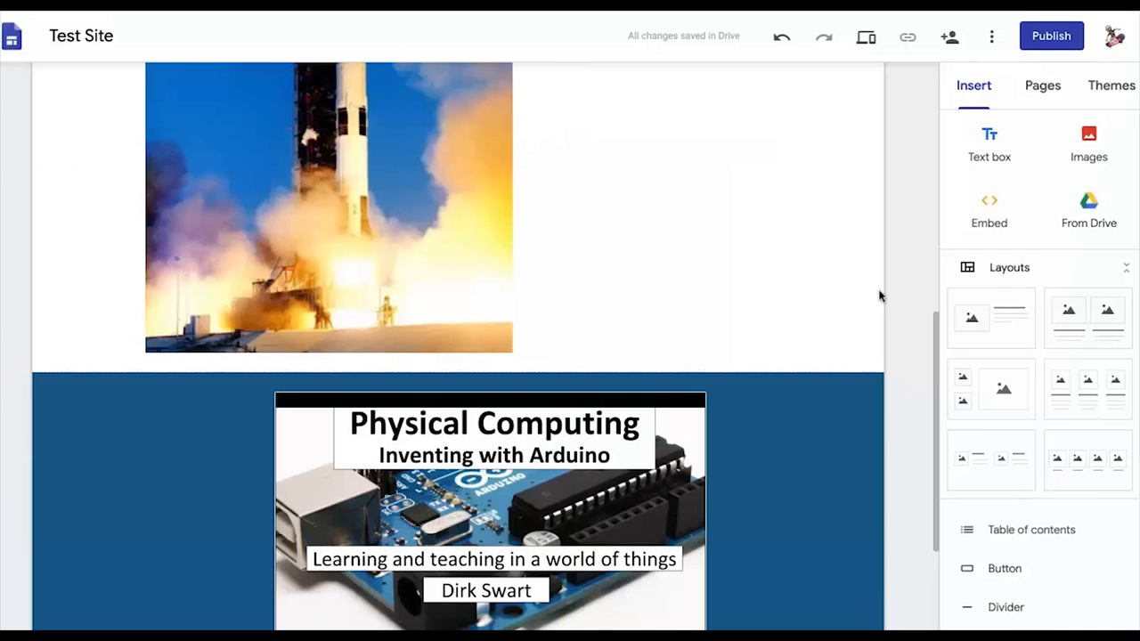
scroll(799, 252, "down", 3)
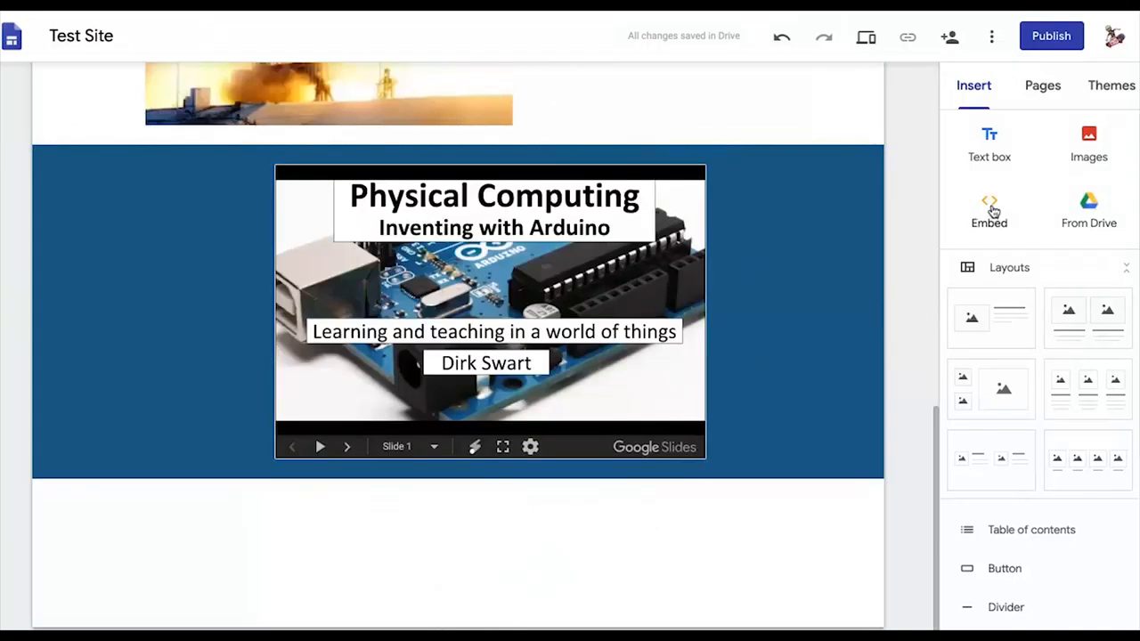
double_click(504, 522)
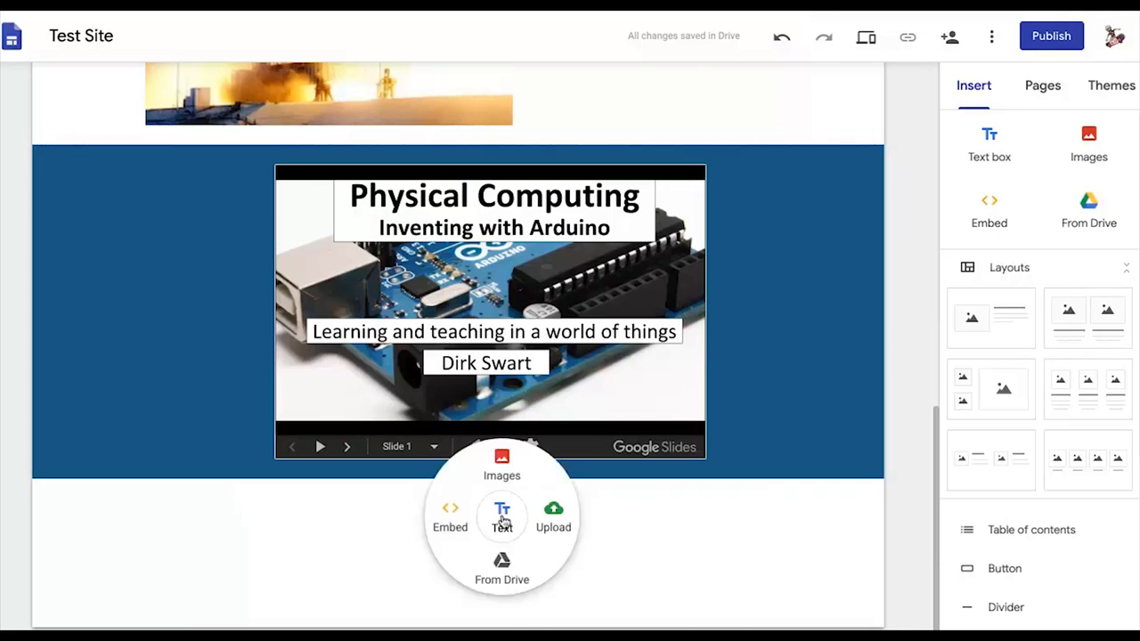
left_click(451, 522)
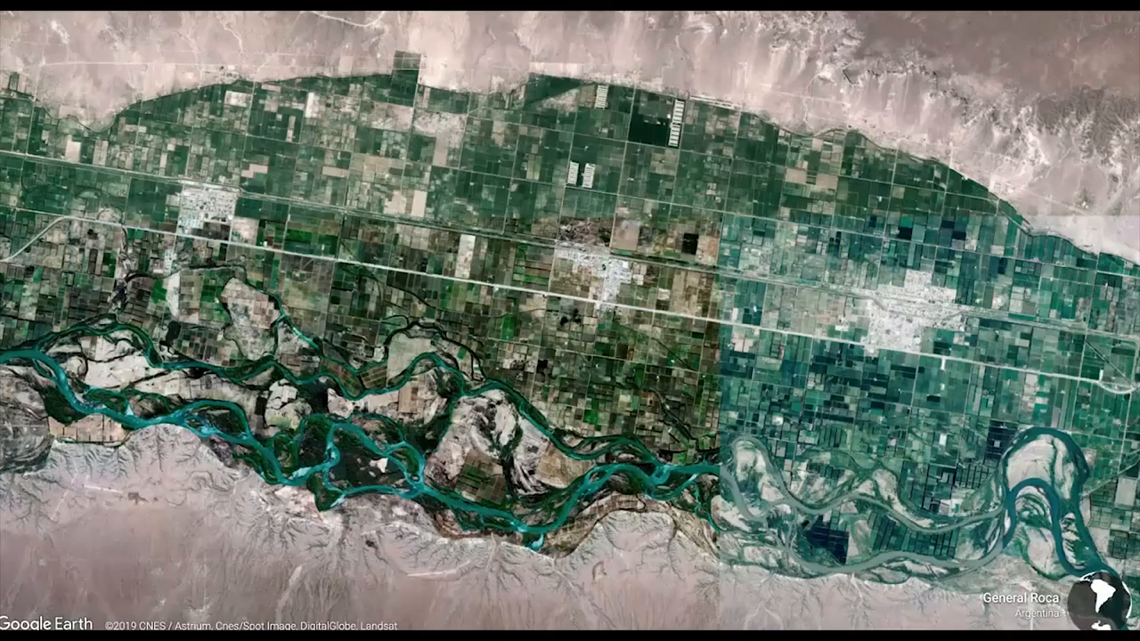
- Search Google for "padlet" in a new browser tab and open the Padlet website from the results
type("padlet")
key("Return")
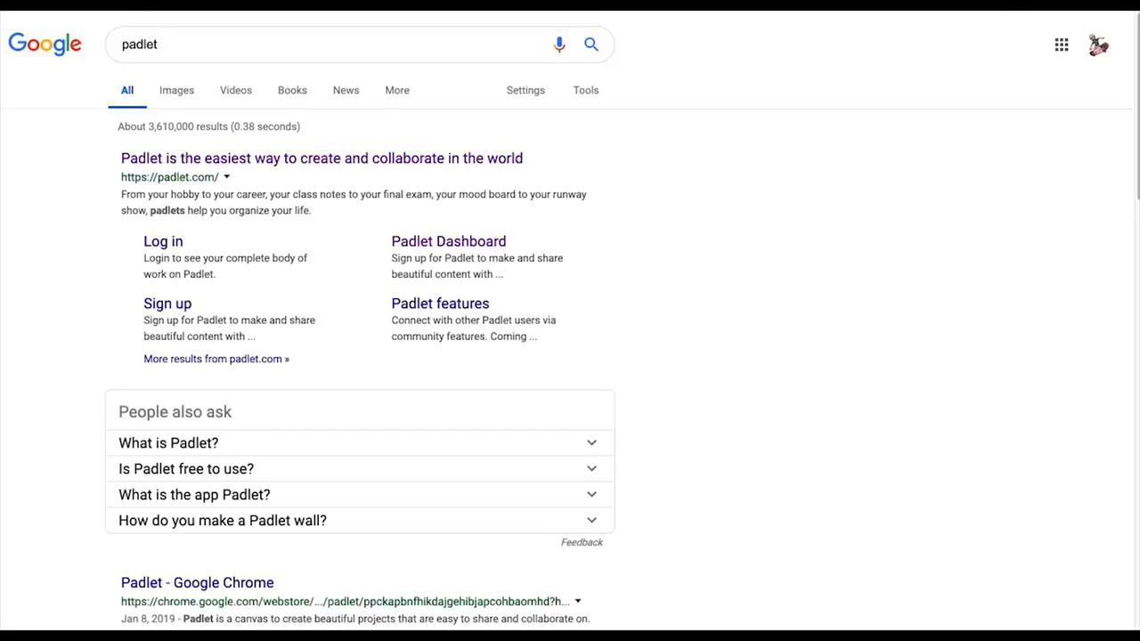
left_click(286, 169)
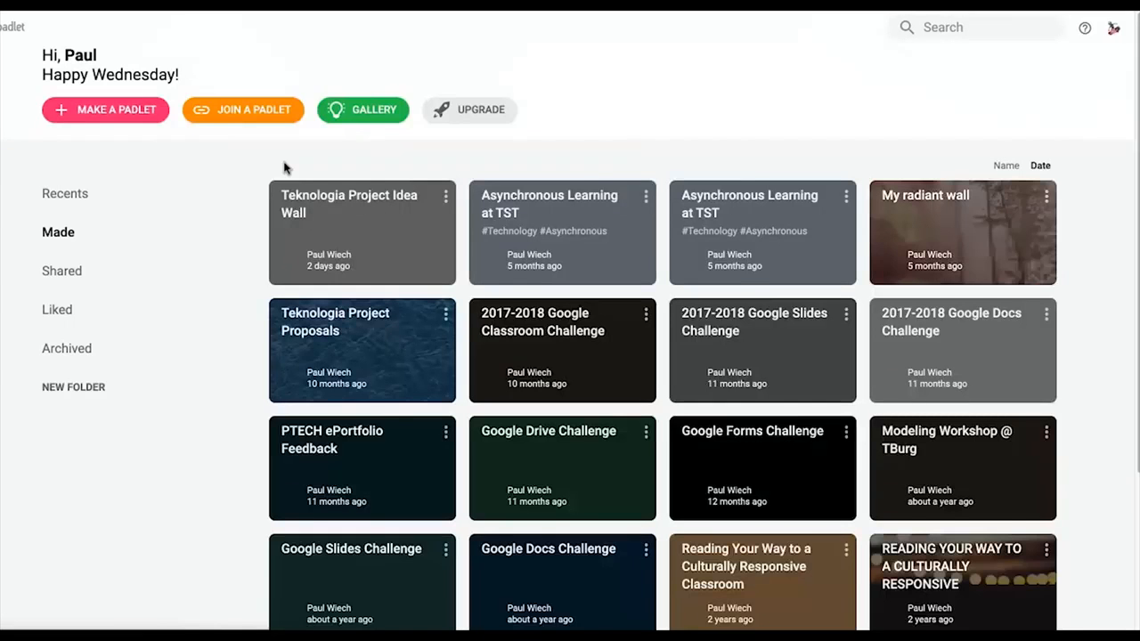
- Open the "Teknologia Project Idea Wall" padlet and copy its full embed code for websites
left_click(389, 231)
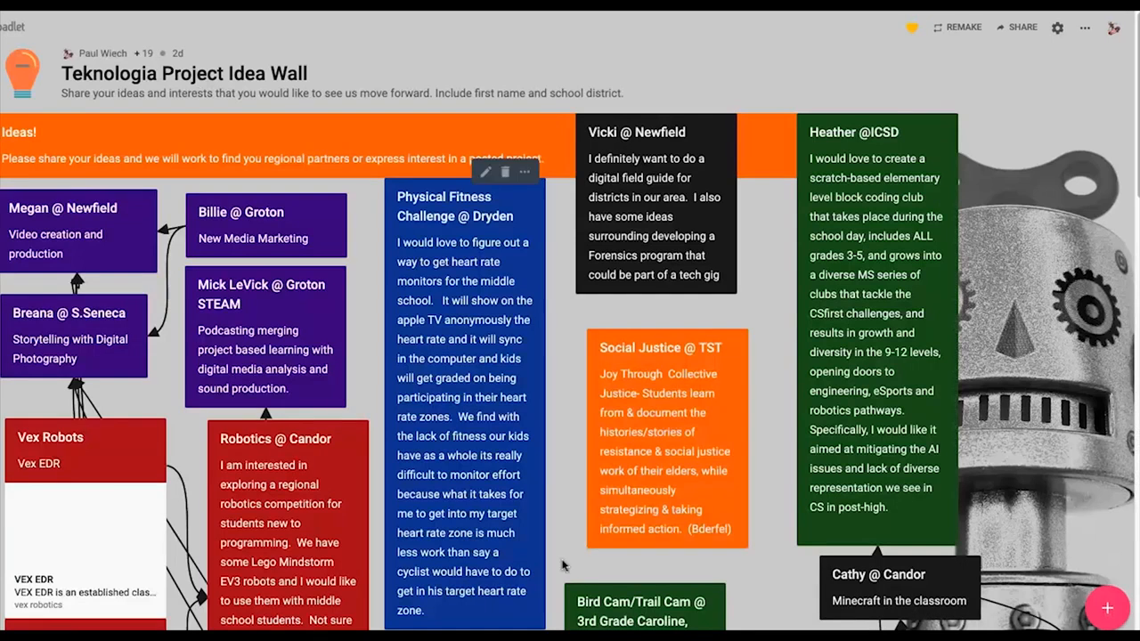
left_click(1022, 32)
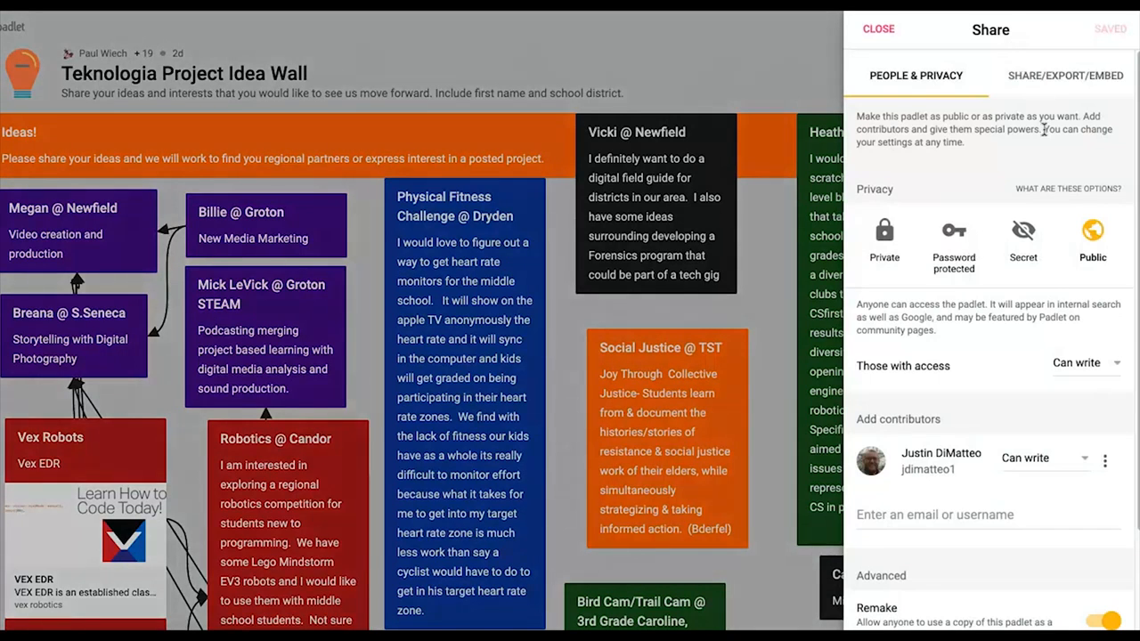
left_click(1082, 87)
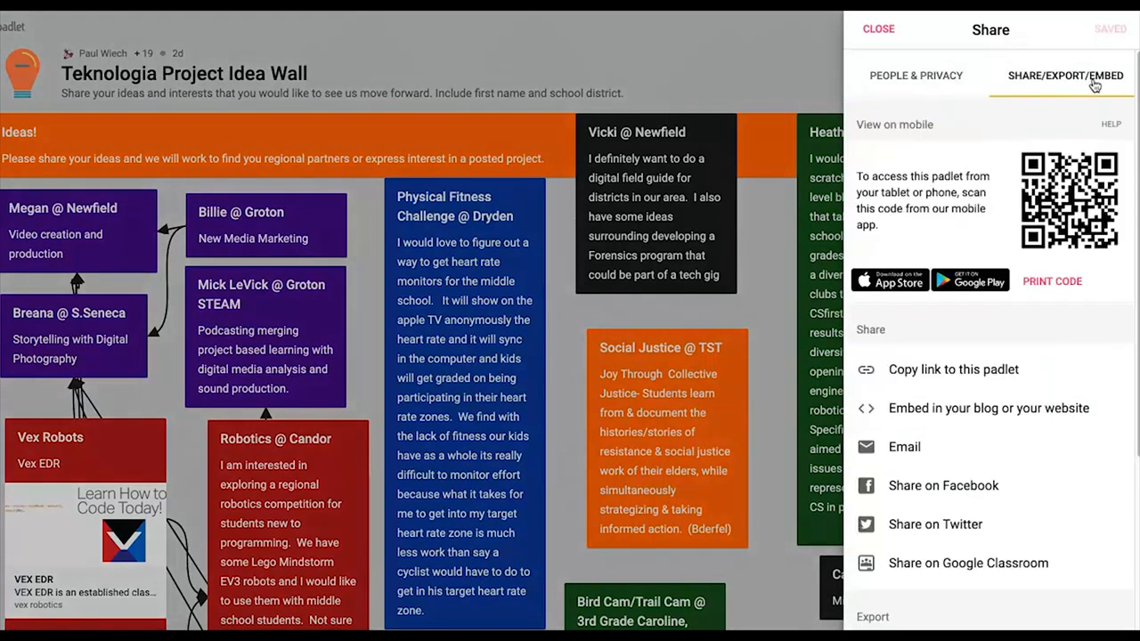
left_click(976, 411)
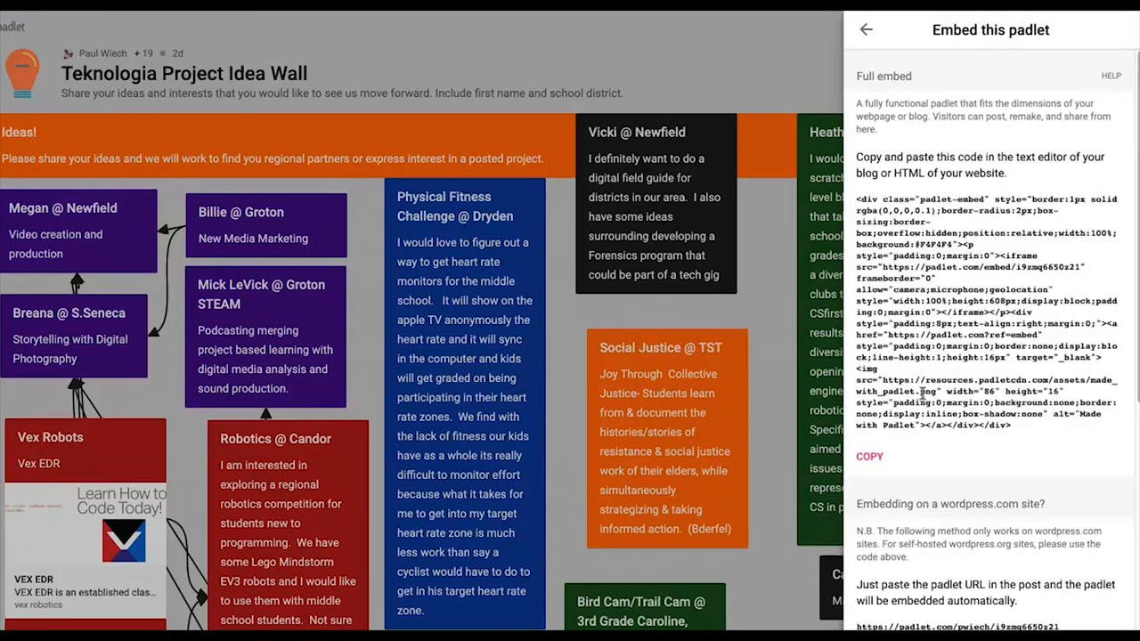
left_click(870, 457)
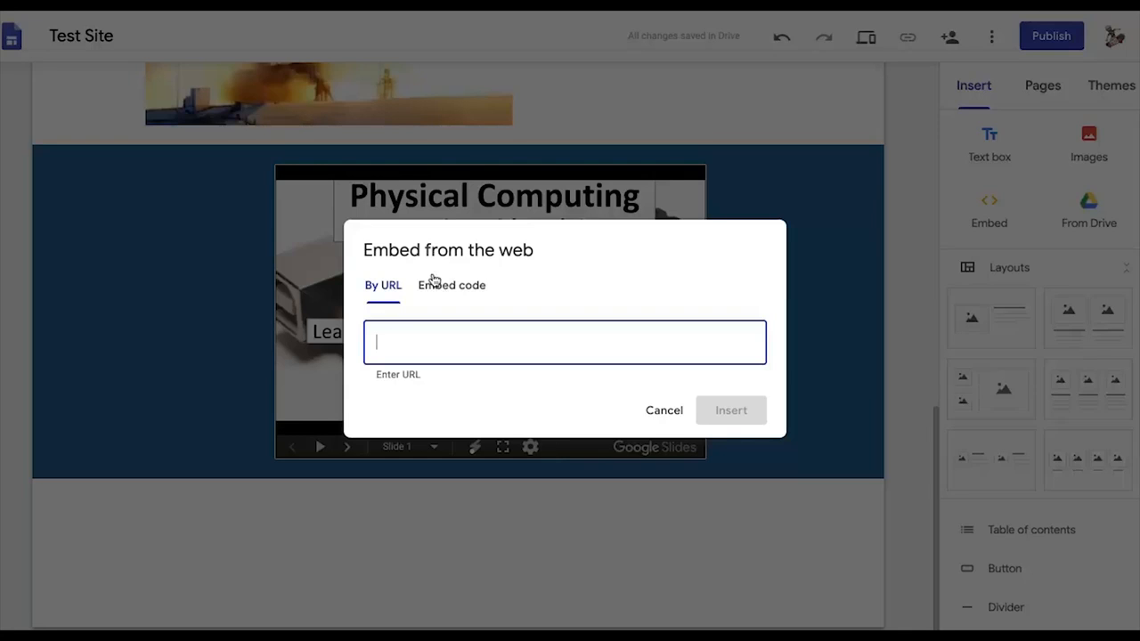
- Insert the padlet into the site from the copied embed code and enlarge it to fill the section's content width
left_click(451, 289)
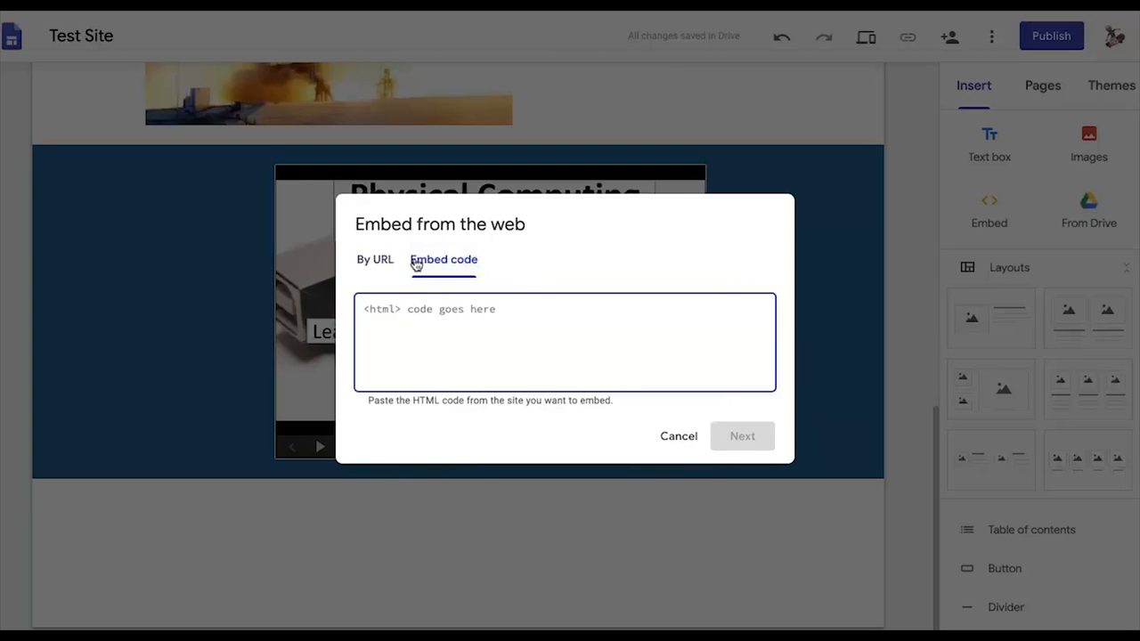
right_click(368, 309)
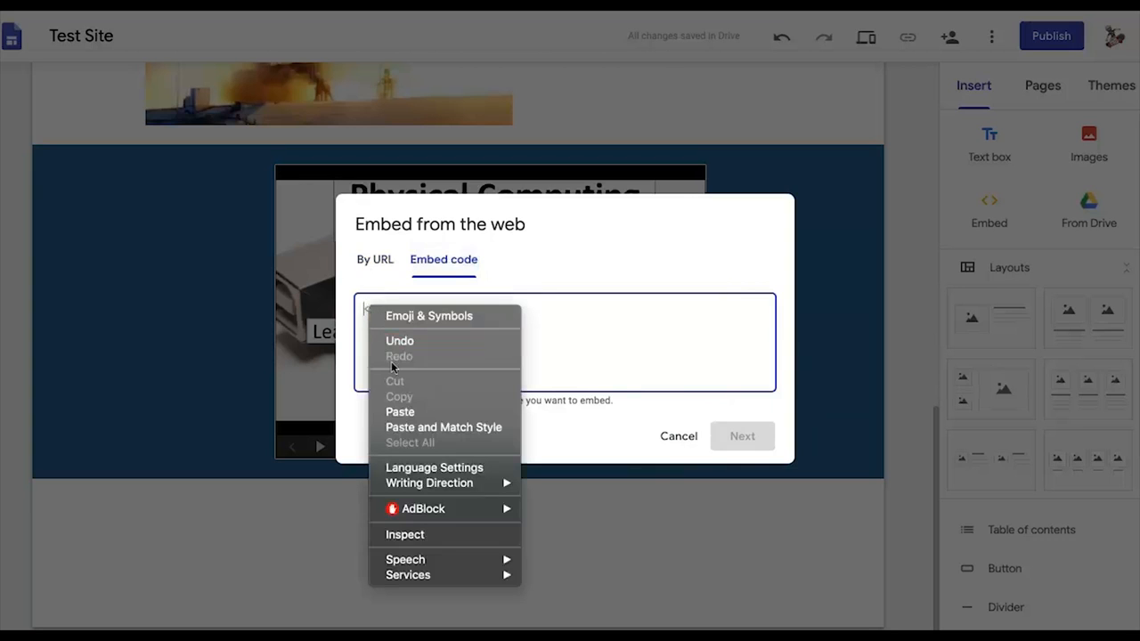
left_click(408, 413)
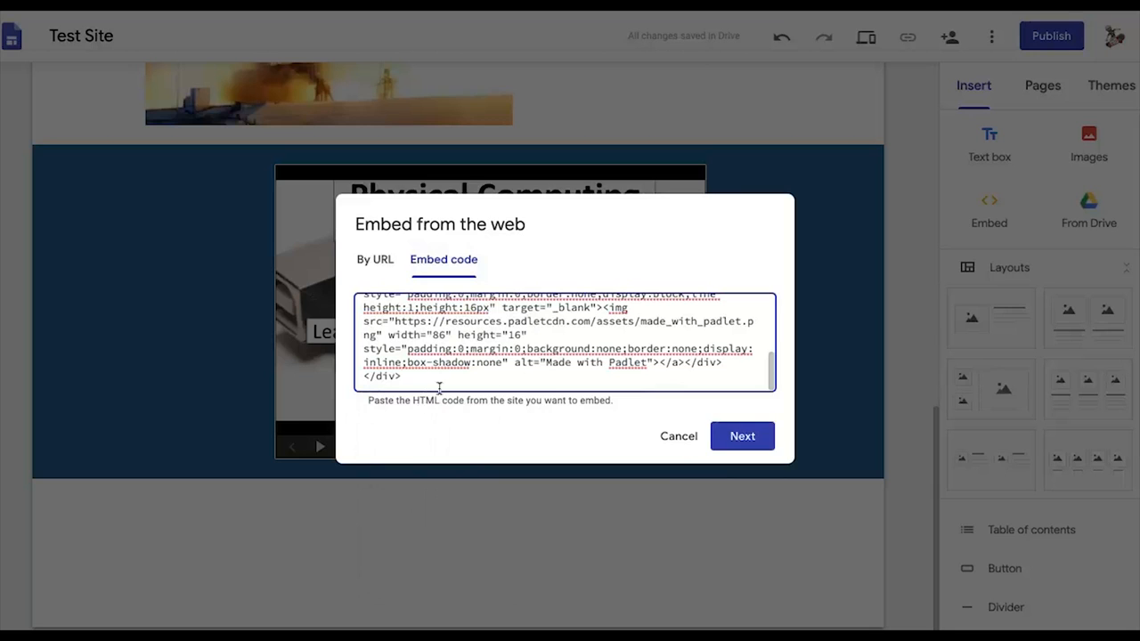
left_click(740, 436)
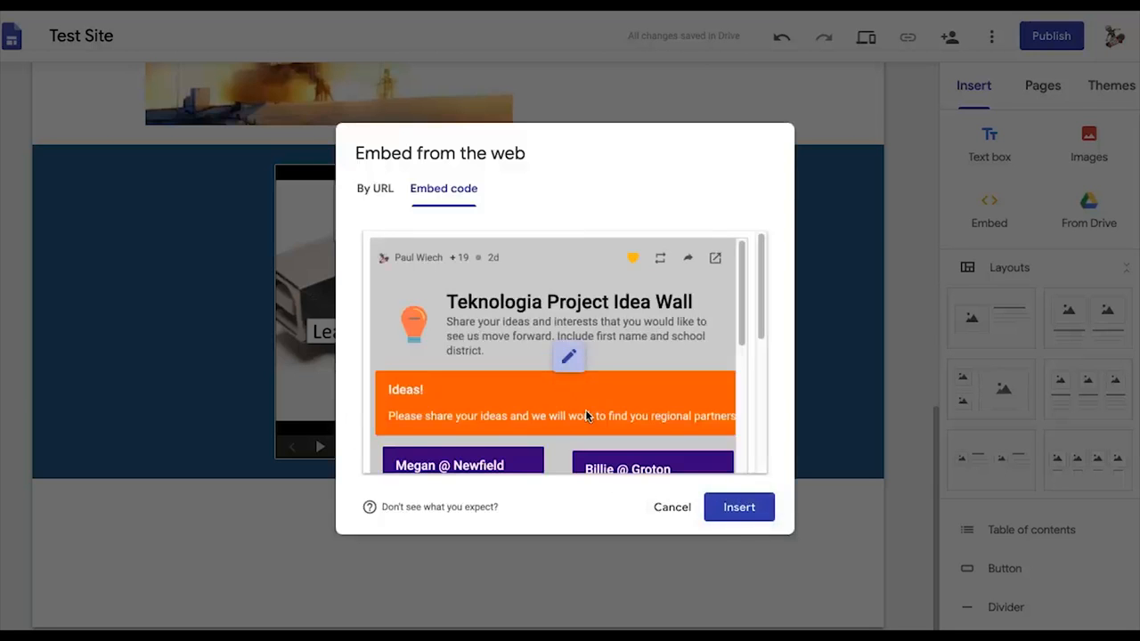
left_click(746, 509)
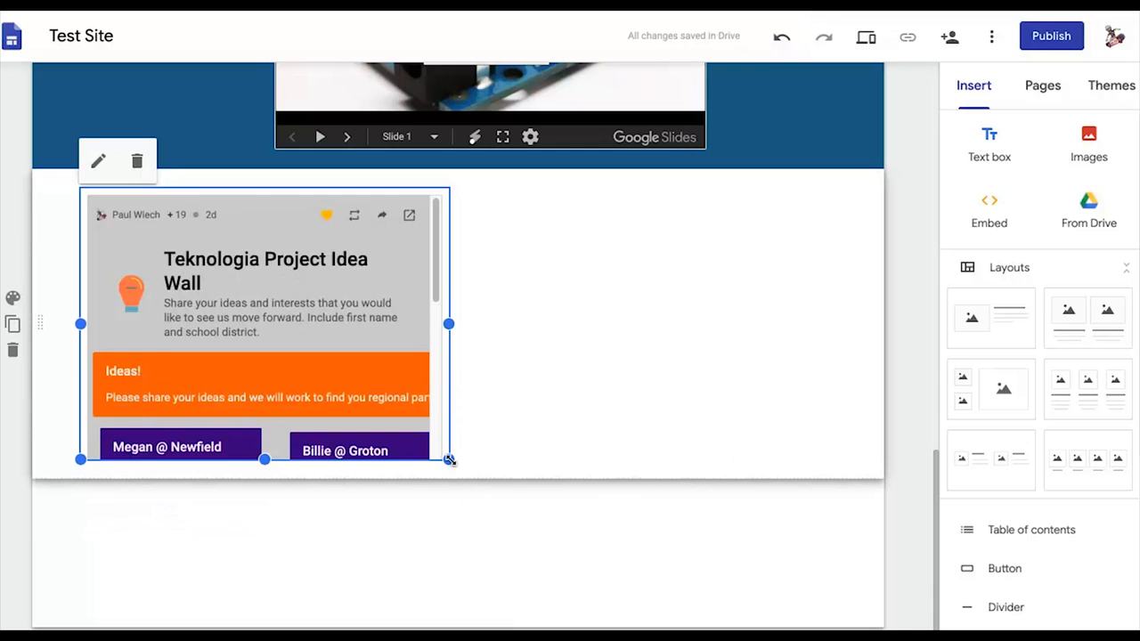
left_click_drag(449, 459, 874, 532)
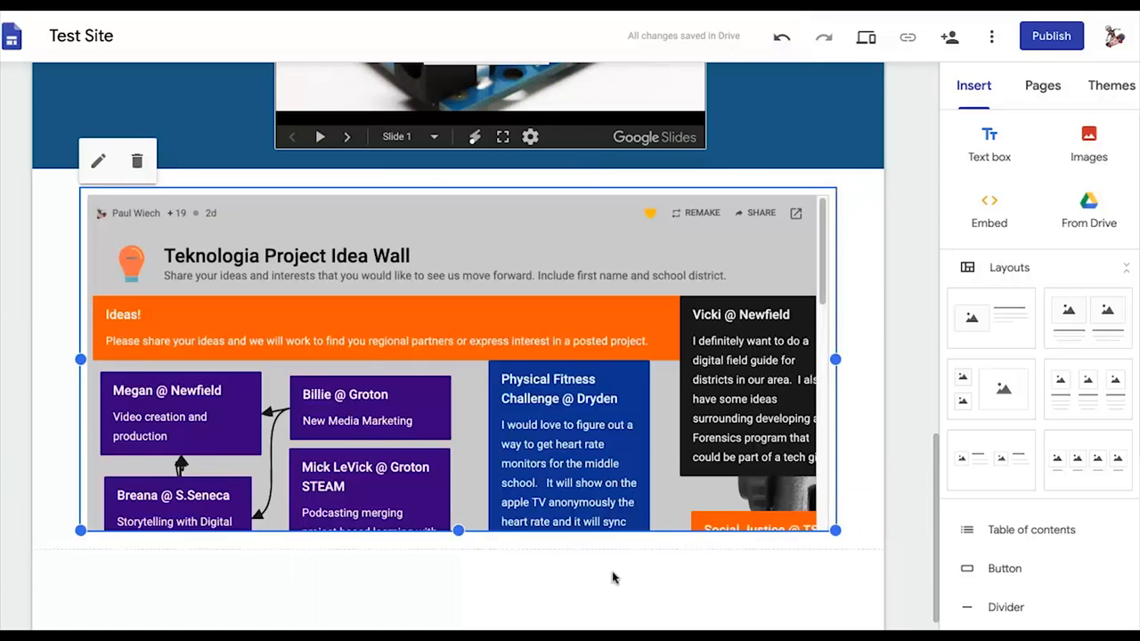
left_click(535, 585)
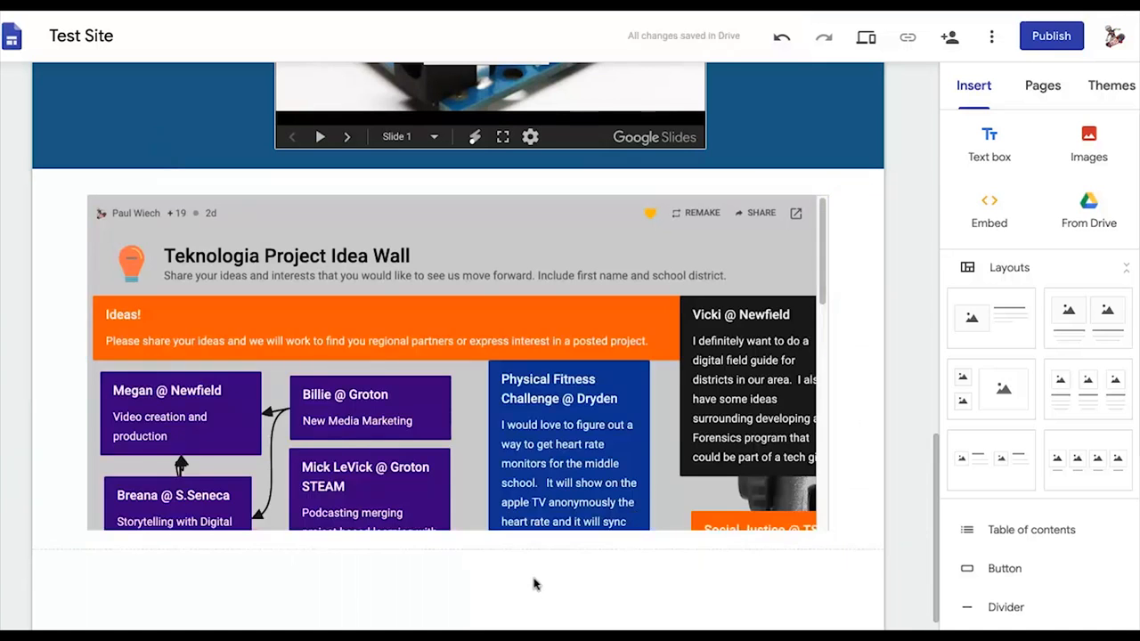
- Start another web embed in the empty area below the padlet and copy the link to the "Teknologia Project Idea Wall" padlet
double_click(535, 585)
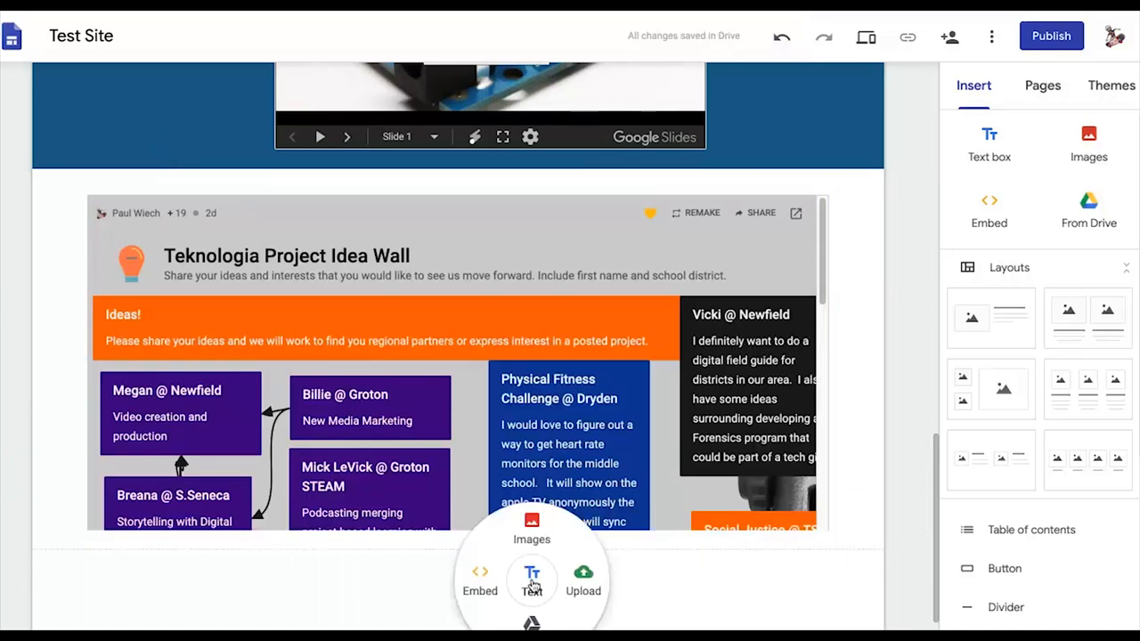
left_click(487, 582)
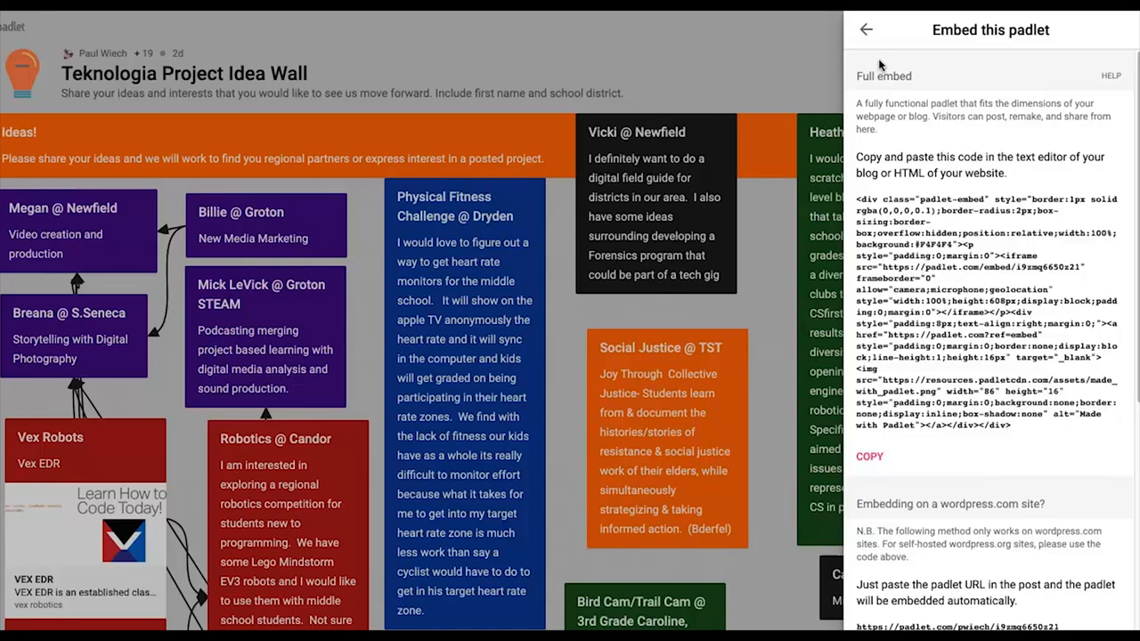
left_click(868, 34)
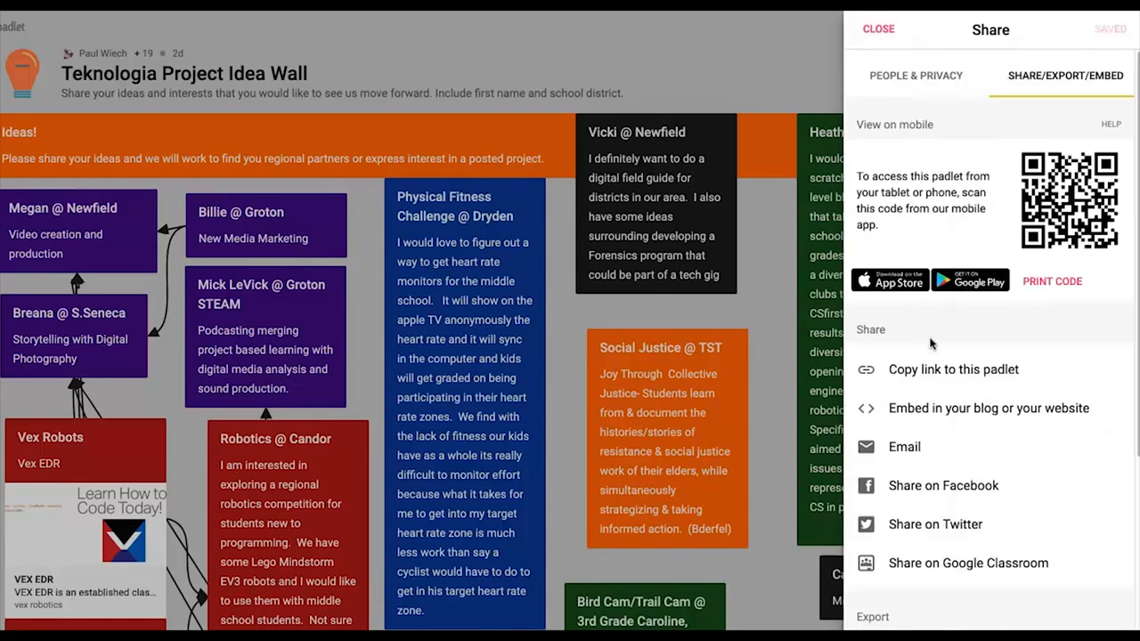
left_click(949, 372)
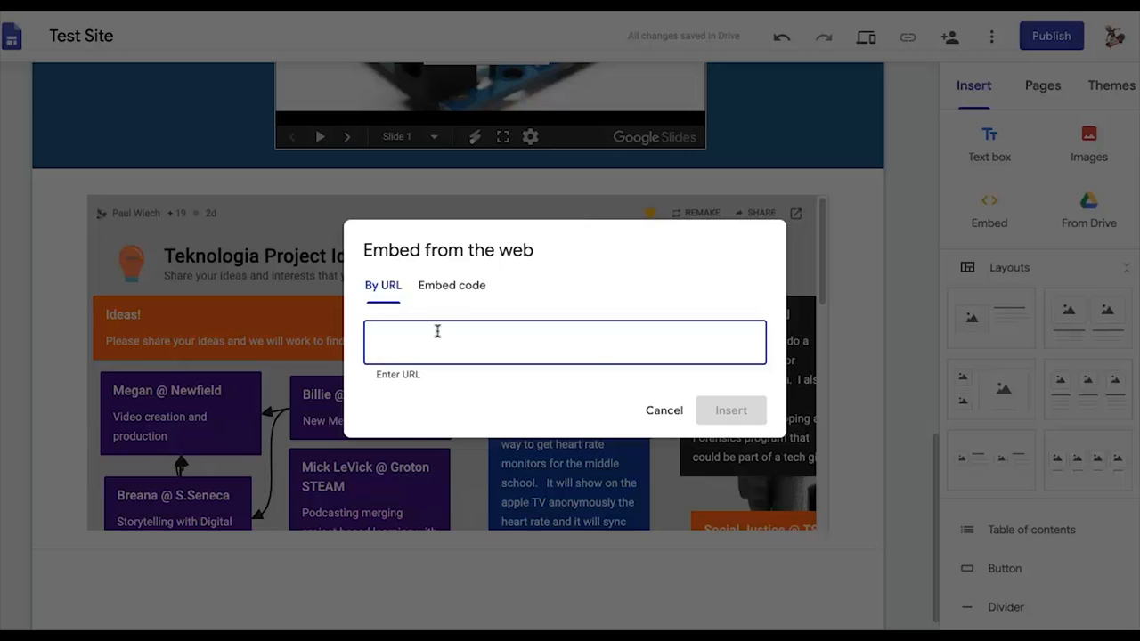
- Embed the padlet by its copied URL, using the Whole page display option
right_click(432, 336)
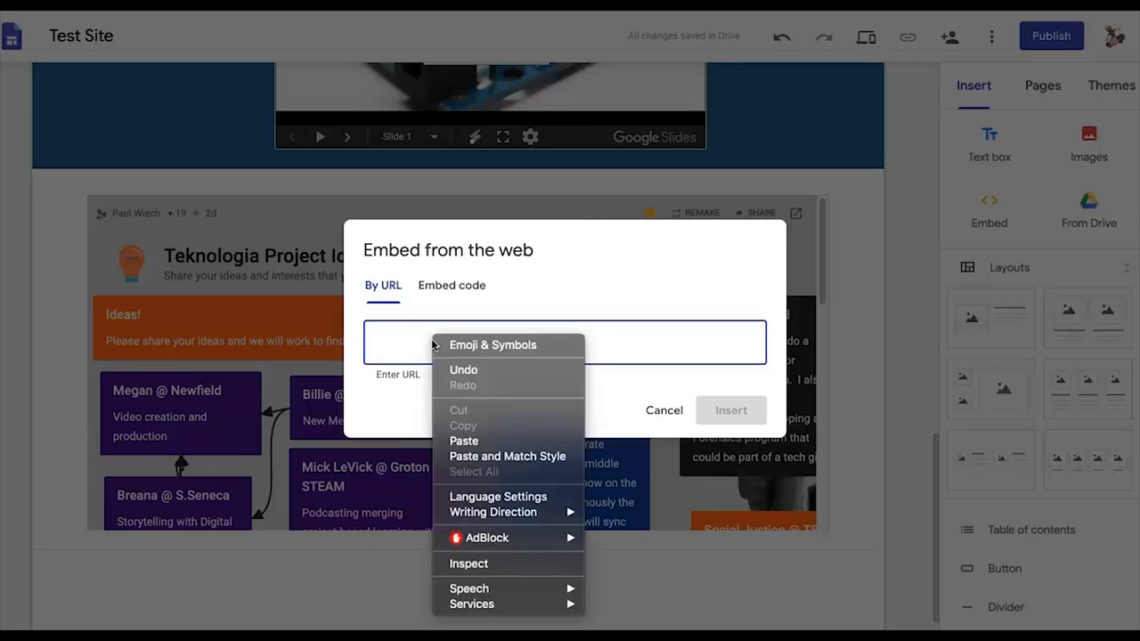
left_click(450, 442)
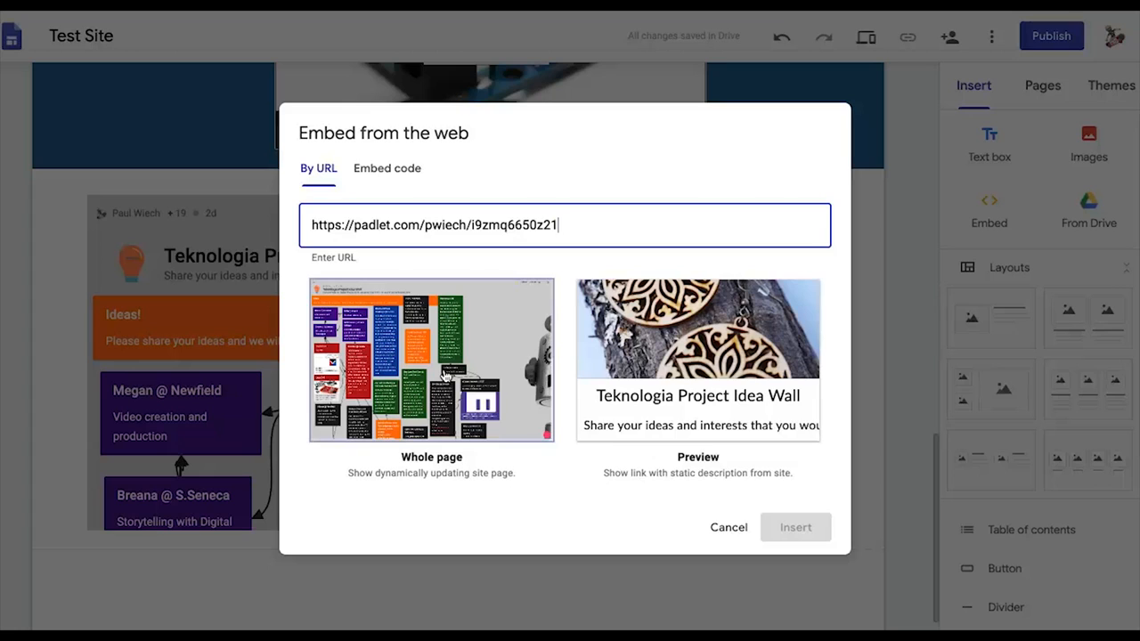
left_click(502, 356)
left_click(795, 531)
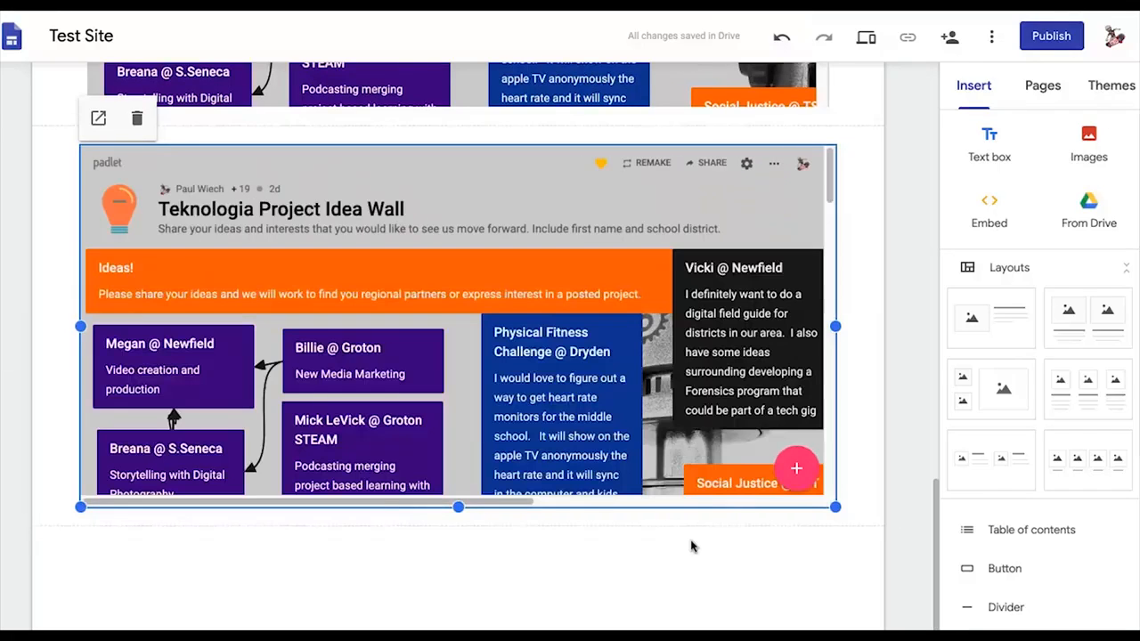
- Compare the two padlet embeds in the editor and examine them in the tablet preview
scroll(651, 525, "up", 3)
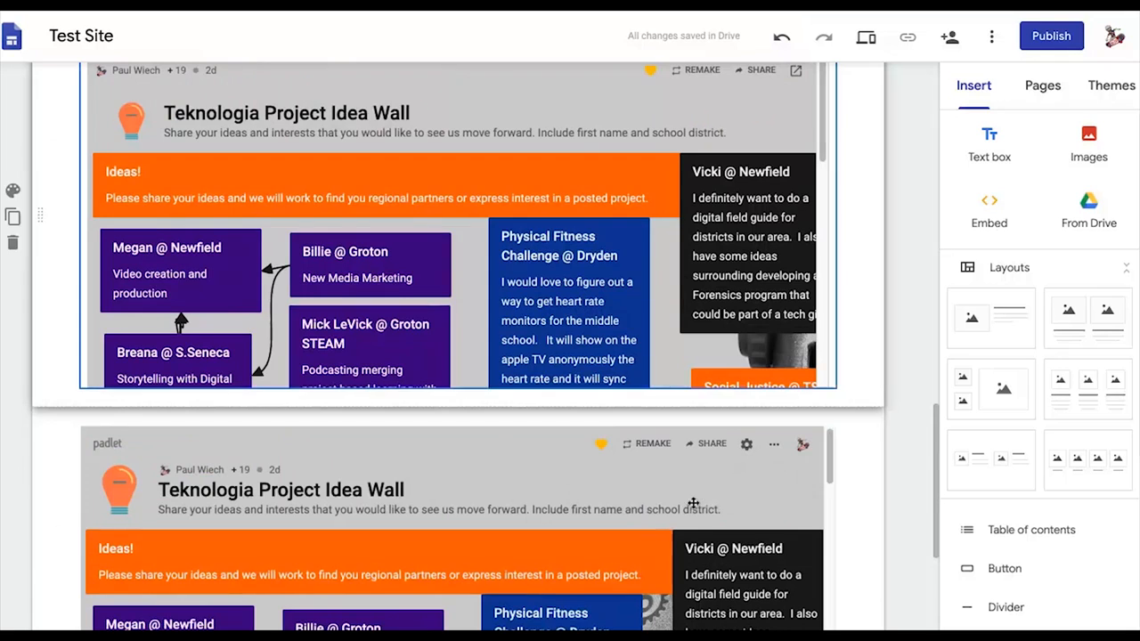
scroll(677, 453, "down", 1)
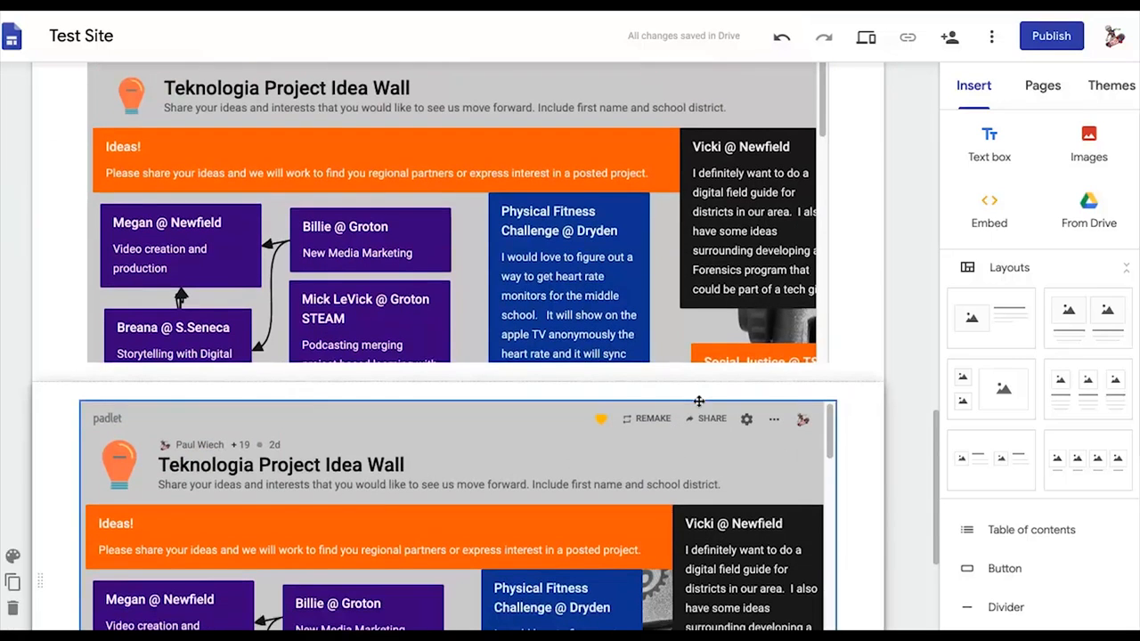
left_click(864, 41)
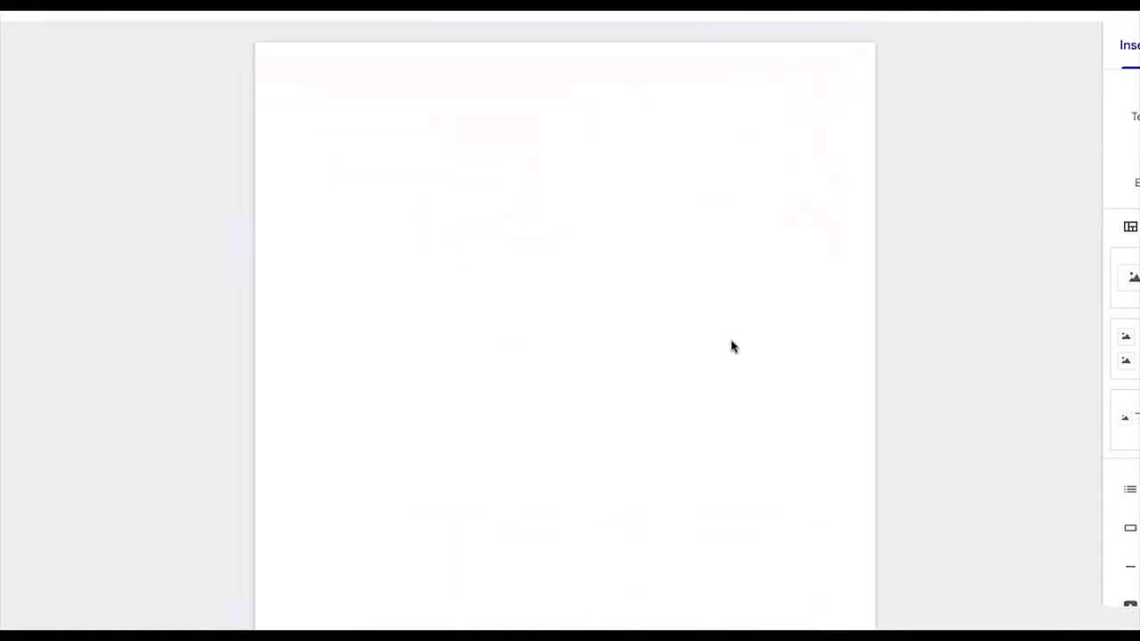
scroll(676, 389, "down", 10)
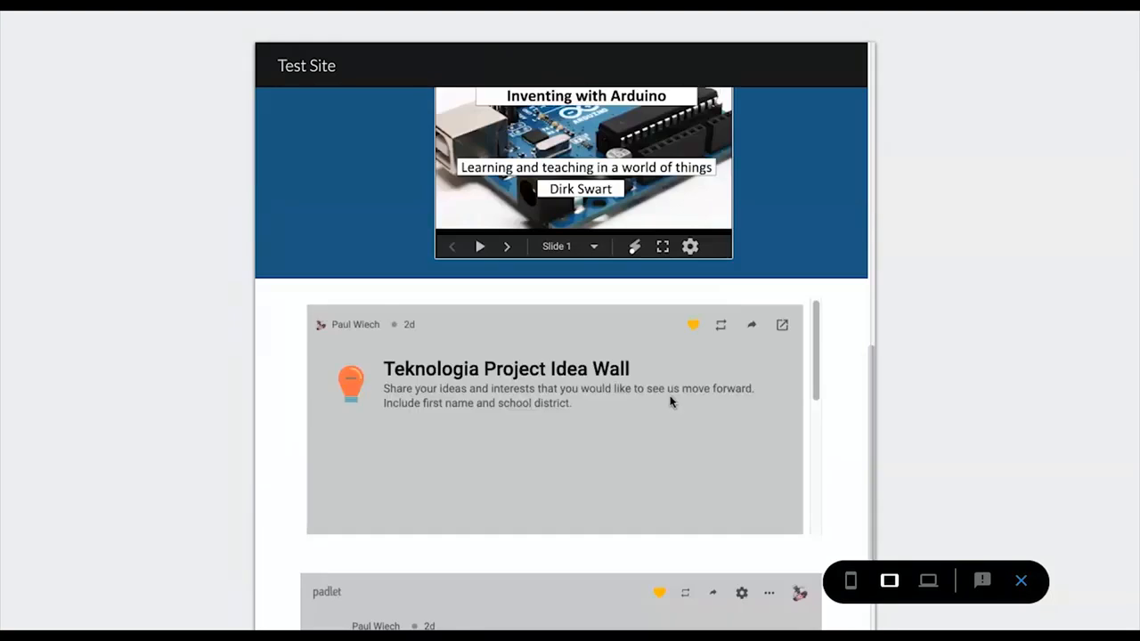
scroll(634, 425, "down", 1)
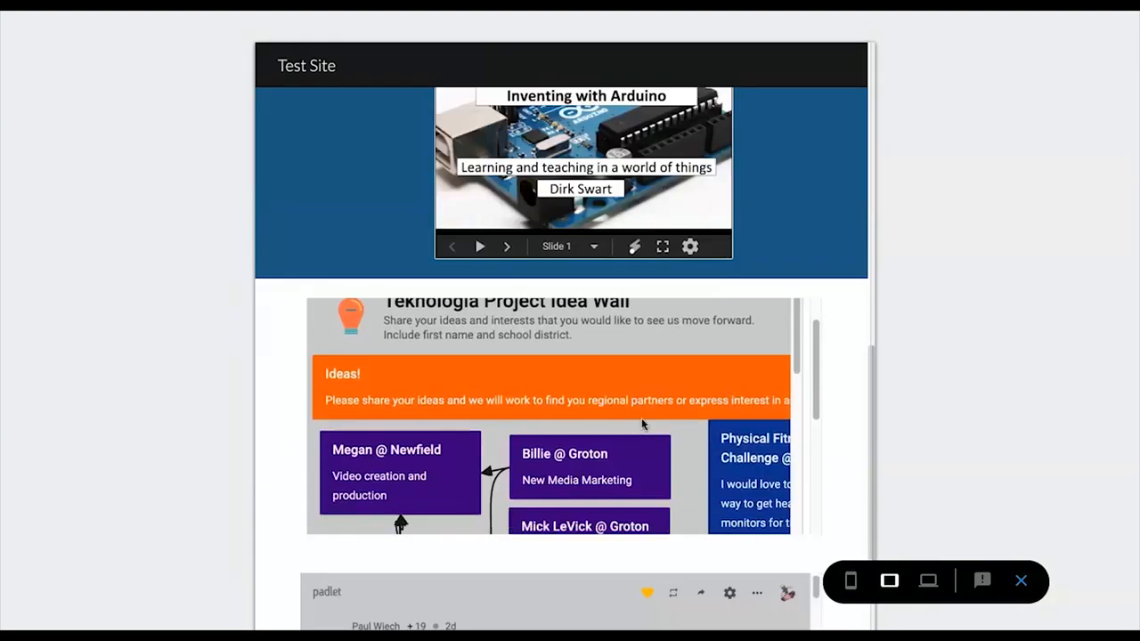
- Examine both padlet embeds in the large-screen preview and return to the editor
left_click(929, 580)
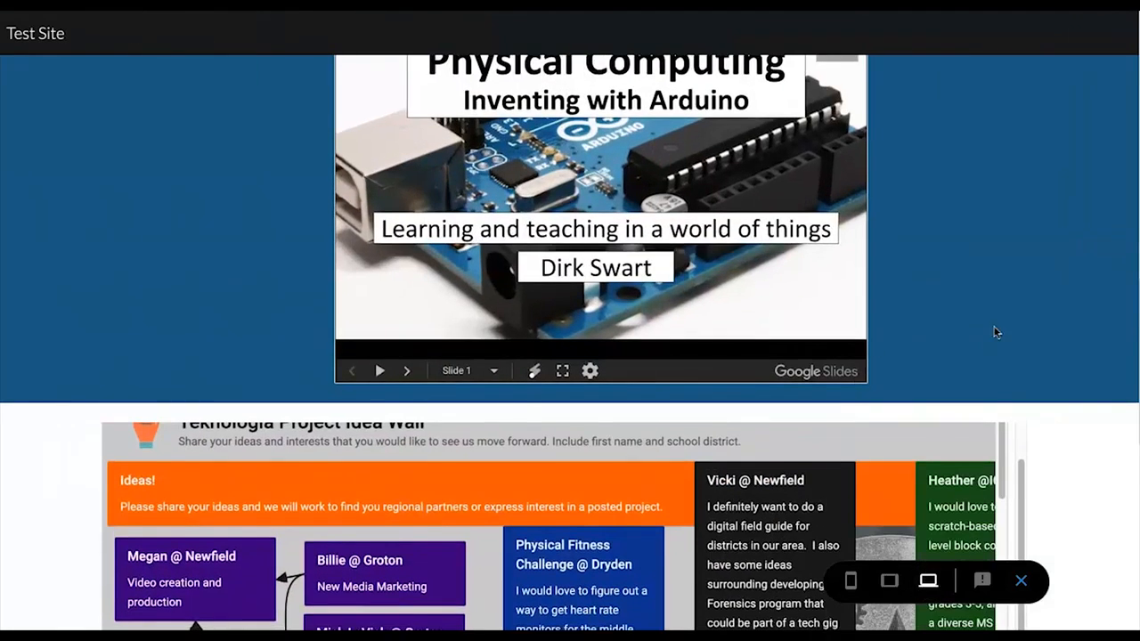
scroll(992, 330, "down", 3)
scroll(762, 336, "down", 2)
scroll(679, 456, "down", 2)
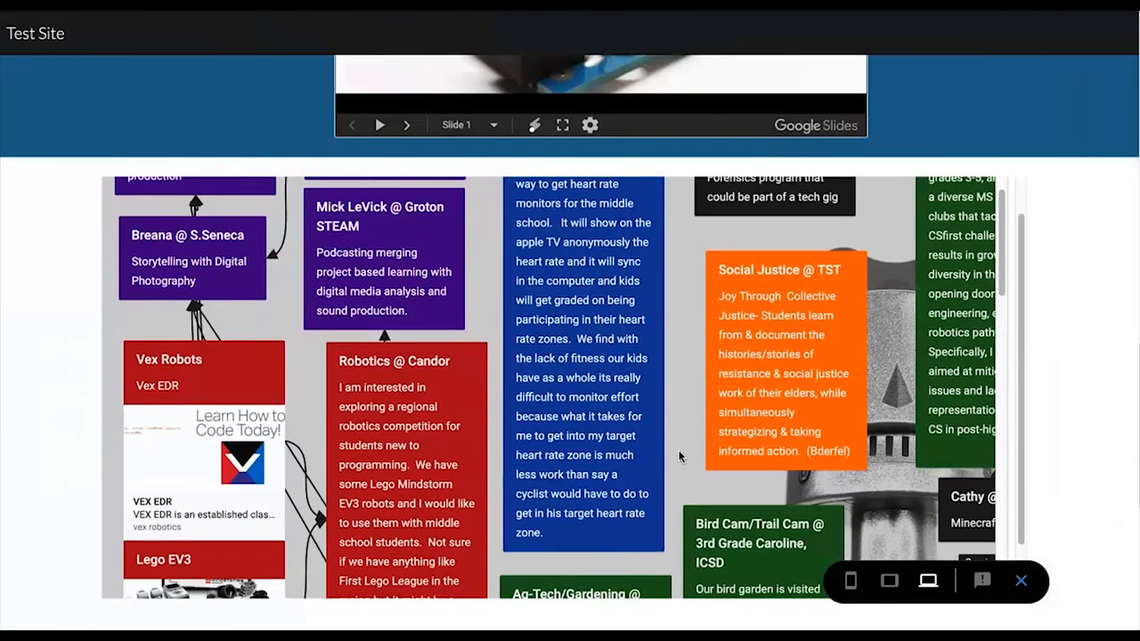
scroll(782, 453, "down", 1)
scroll(1114, 399, "up", 5)
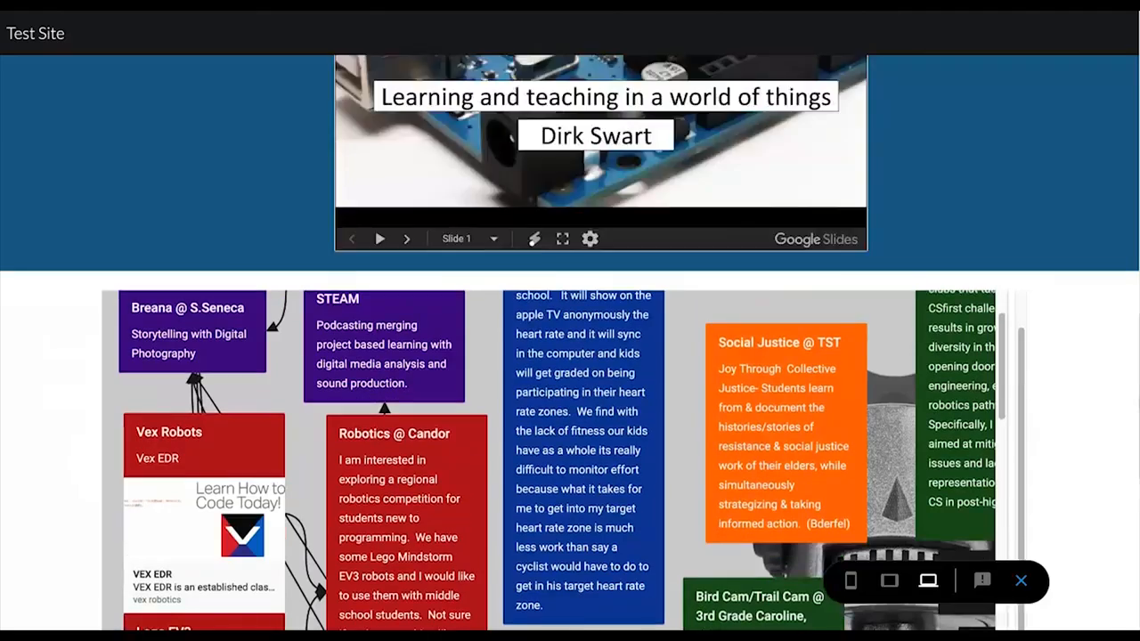
scroll(1113, 394, "down", 5)
scroll(1090, 386, "down", 1)
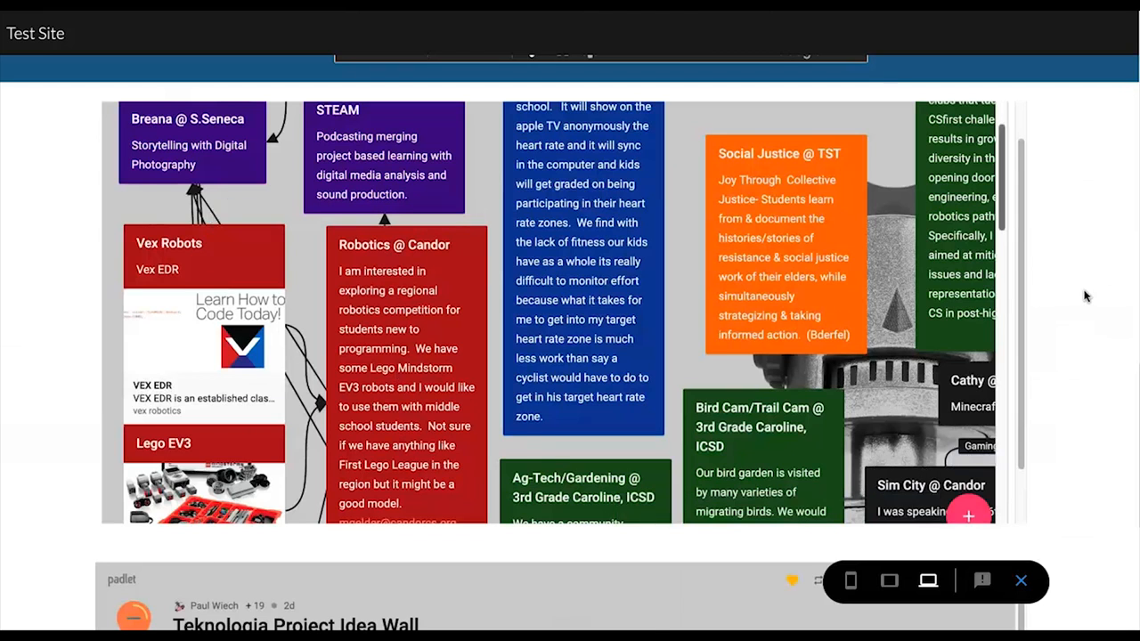
scroll(1085, 297, "down", 2)
scroll(1069, 283, "down", 2)
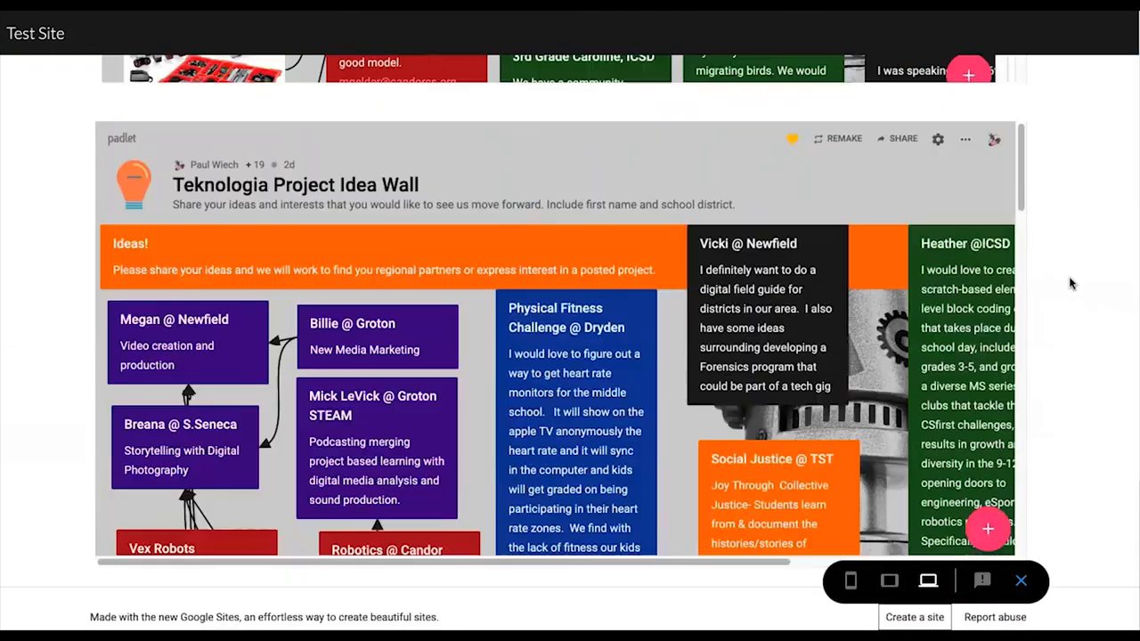
left_click(1023, 582)
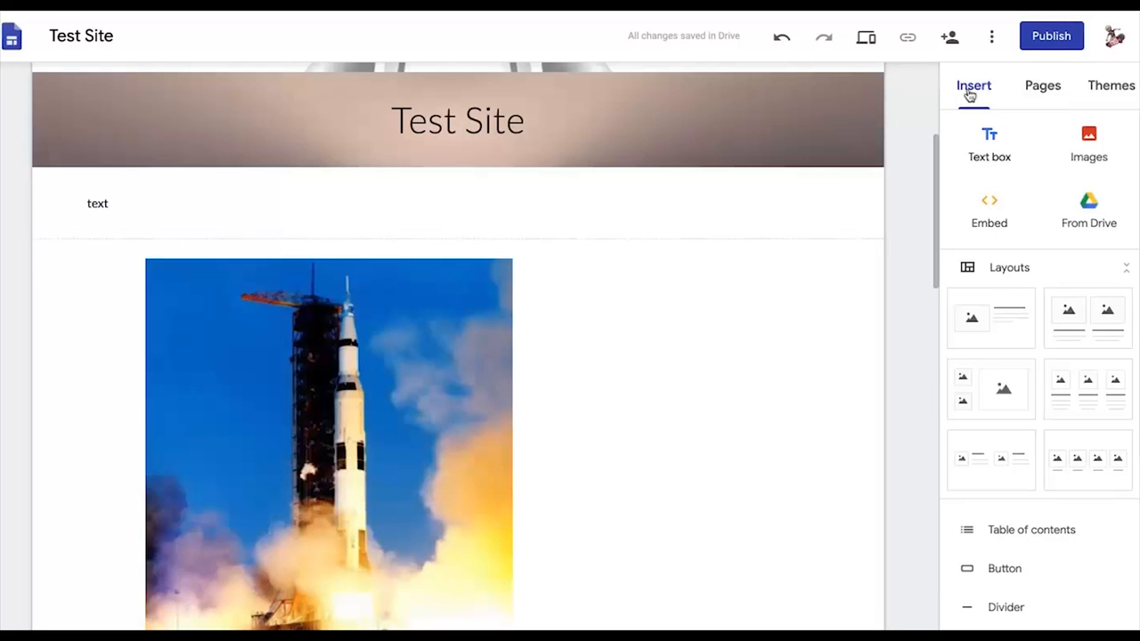
- Add the layout with three images, headings and text below the padlets, and view the content options for its middle placeholder
left_click(1084, 400)
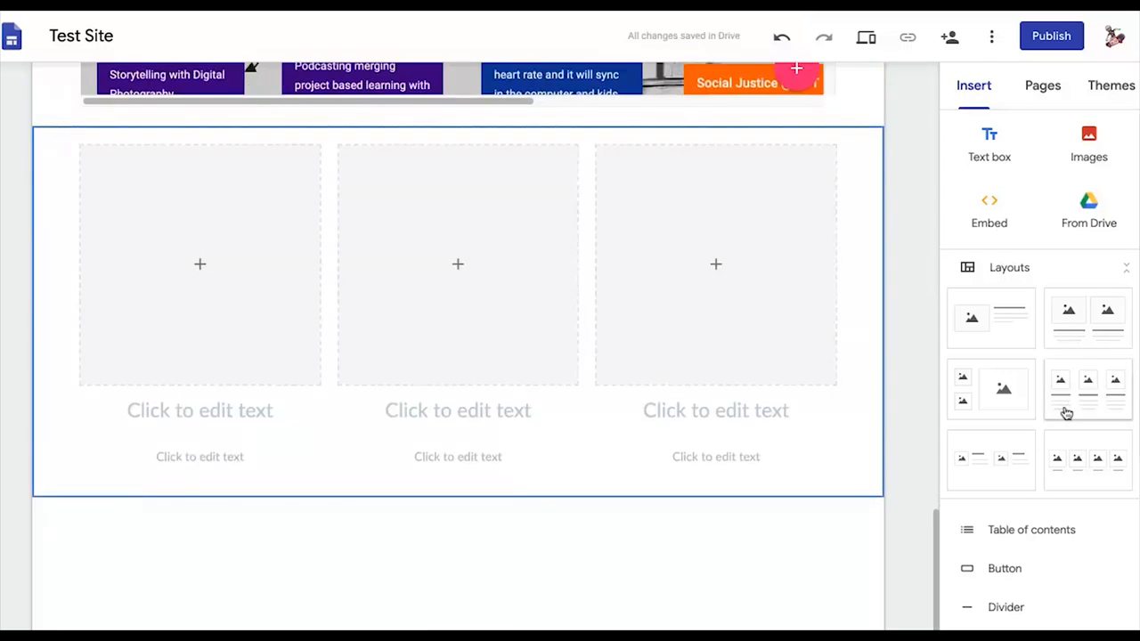
left_click(458, 265)
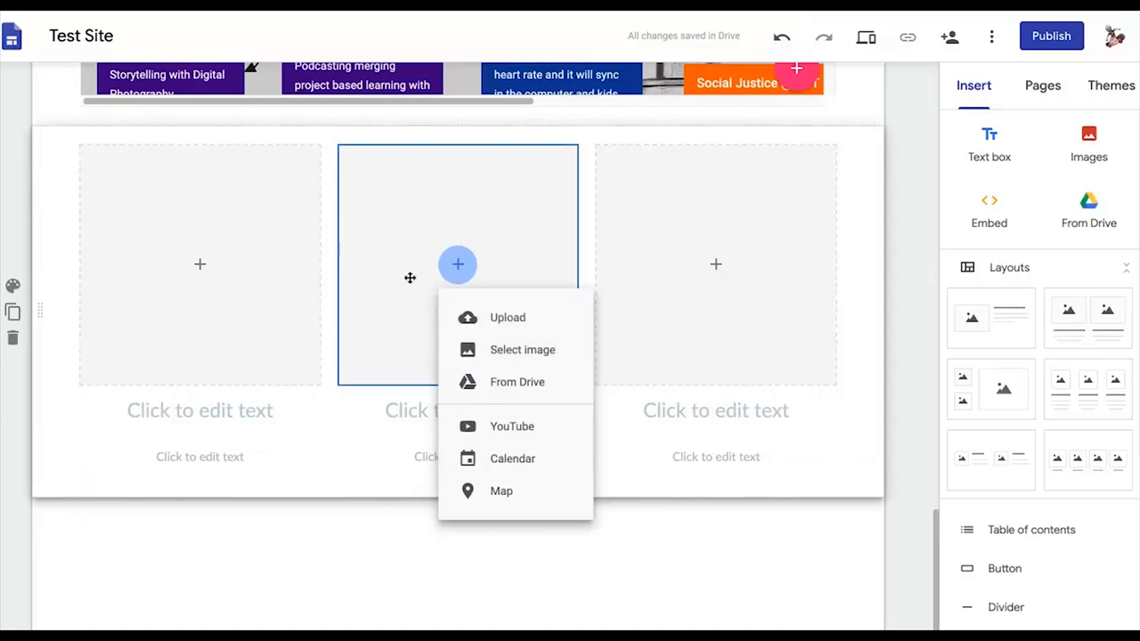
left_click(374, 565)
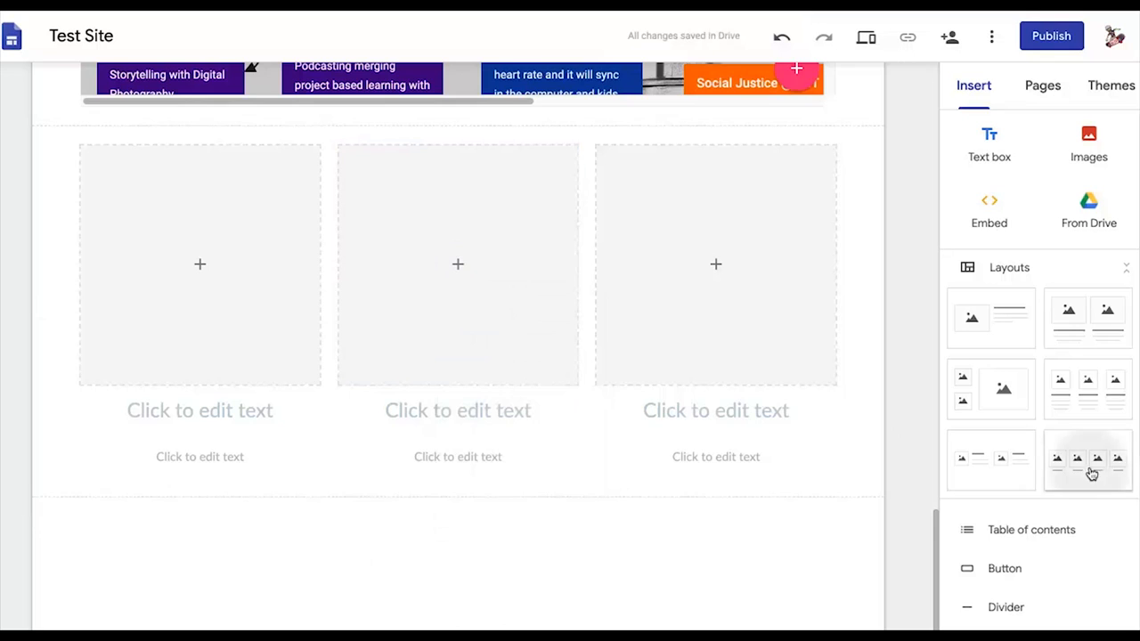
- Add the layout with four captioned images below the three-column section and look through the other insertable elements
left_click(1088, 473)
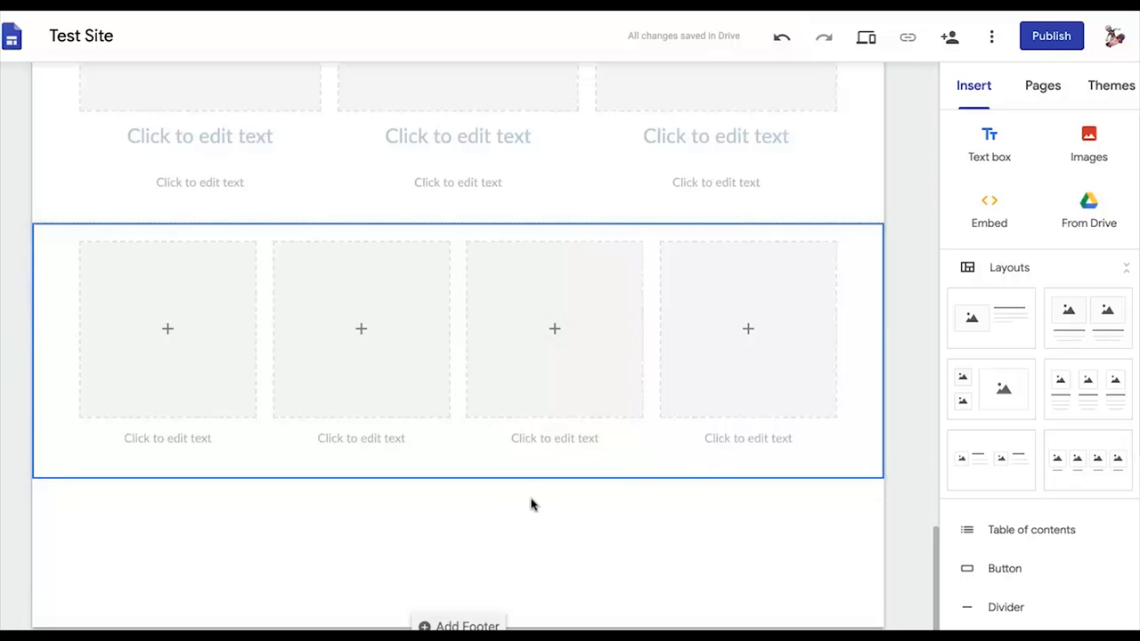
scroll(458, 478, "up", 1)
scroll(1024, 348, "down", 3)
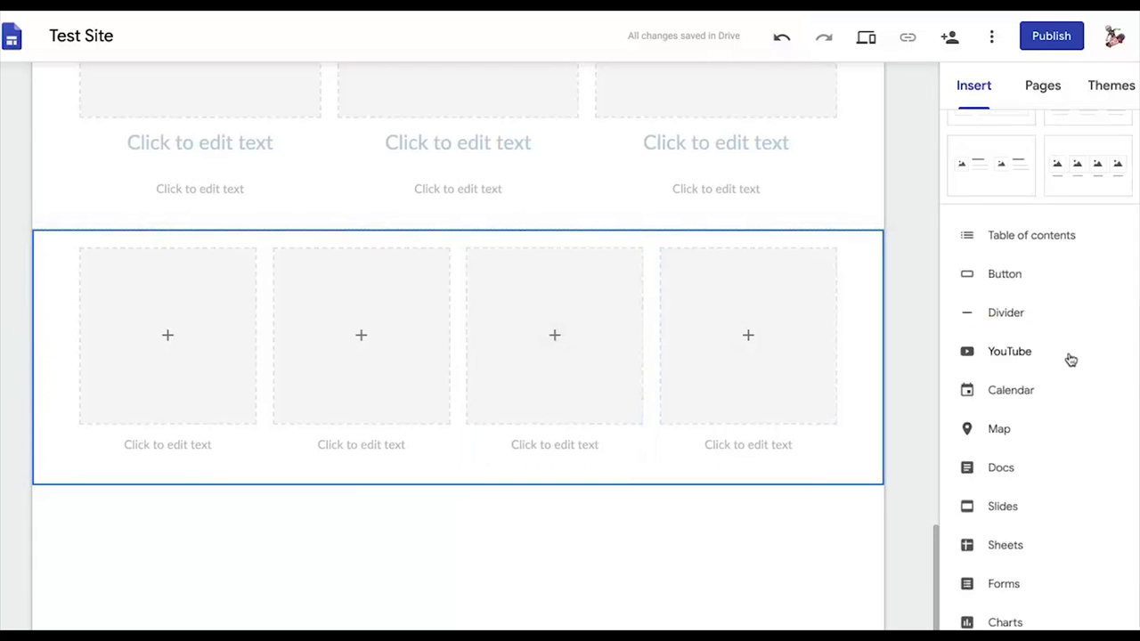
left_click(1010, 352)
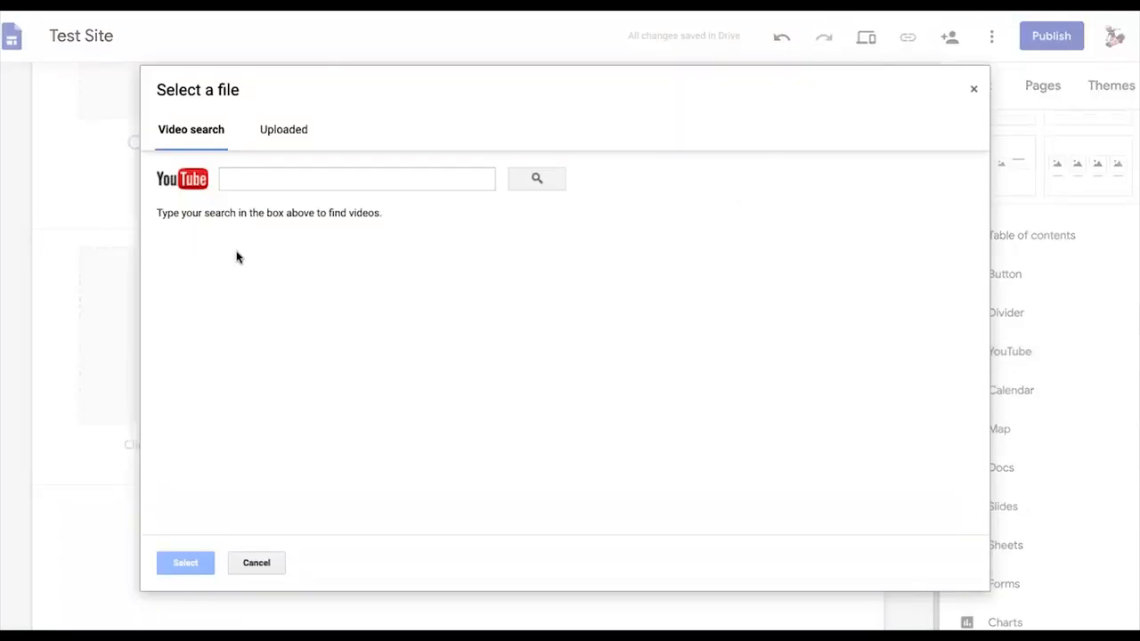
left_click(250, 179)
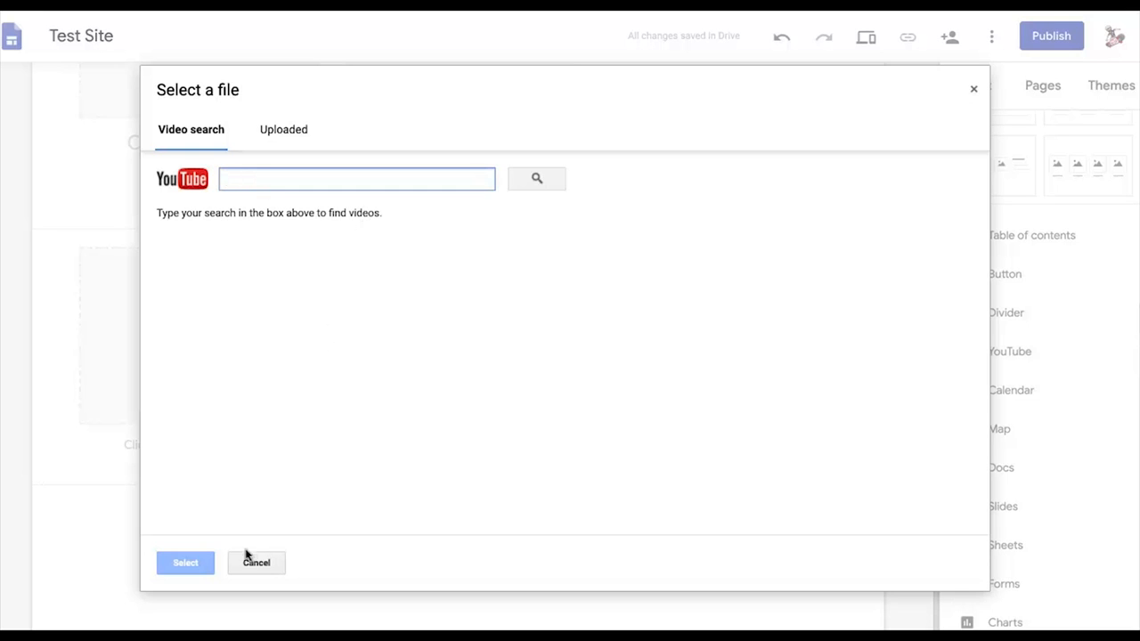
left_click(974, 90)
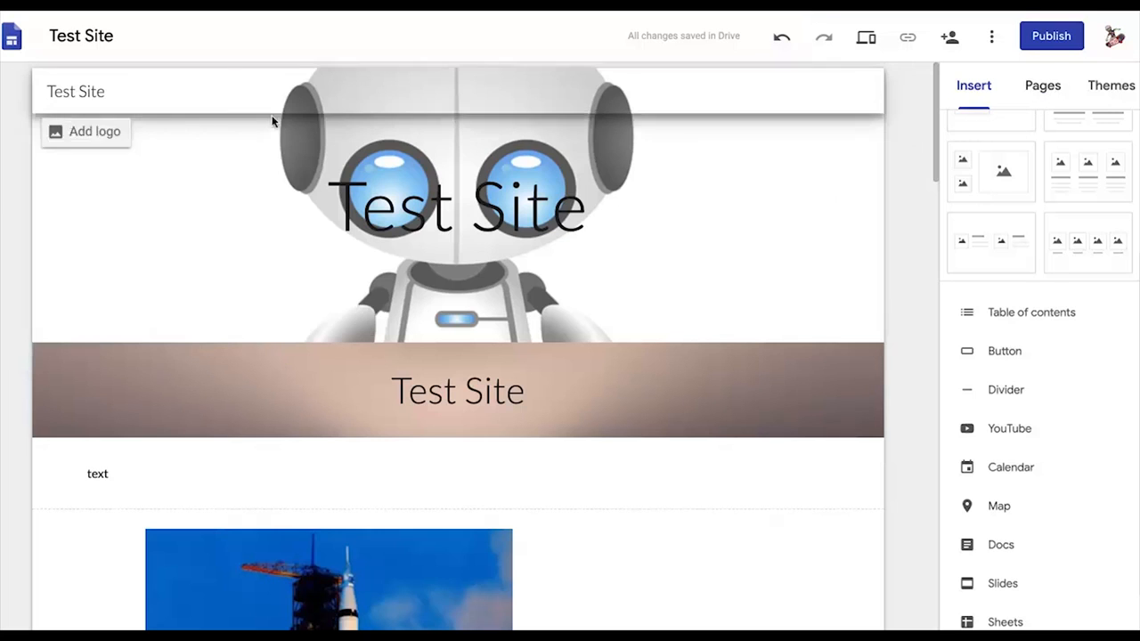
- Add a page named "New Page" to the site
left_click(1050, 92)
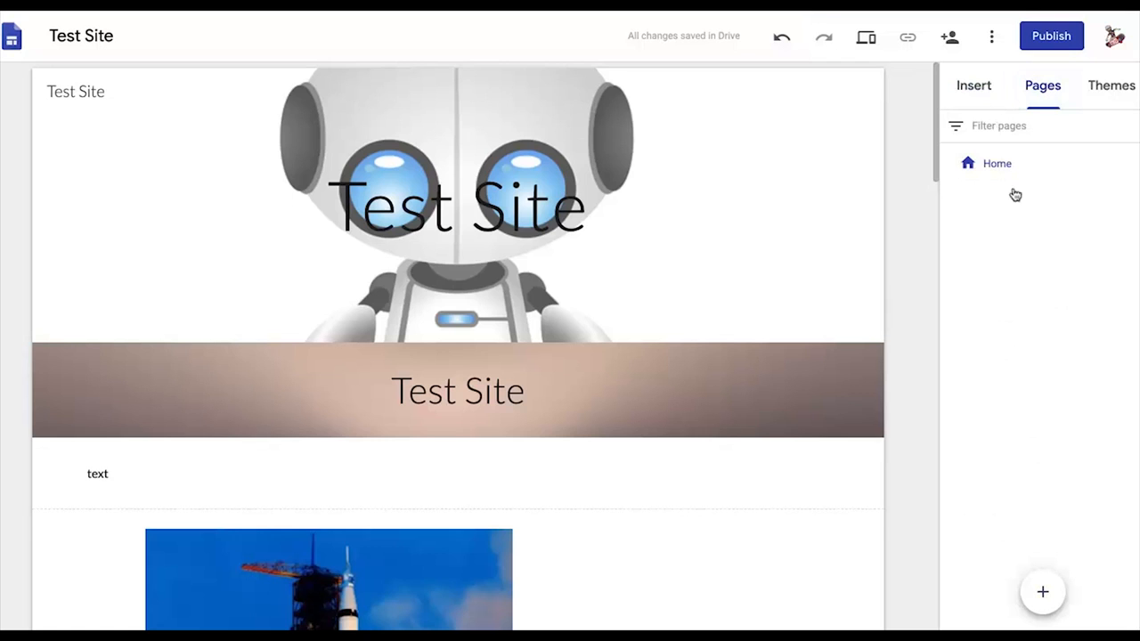
left_click(1045, 594)
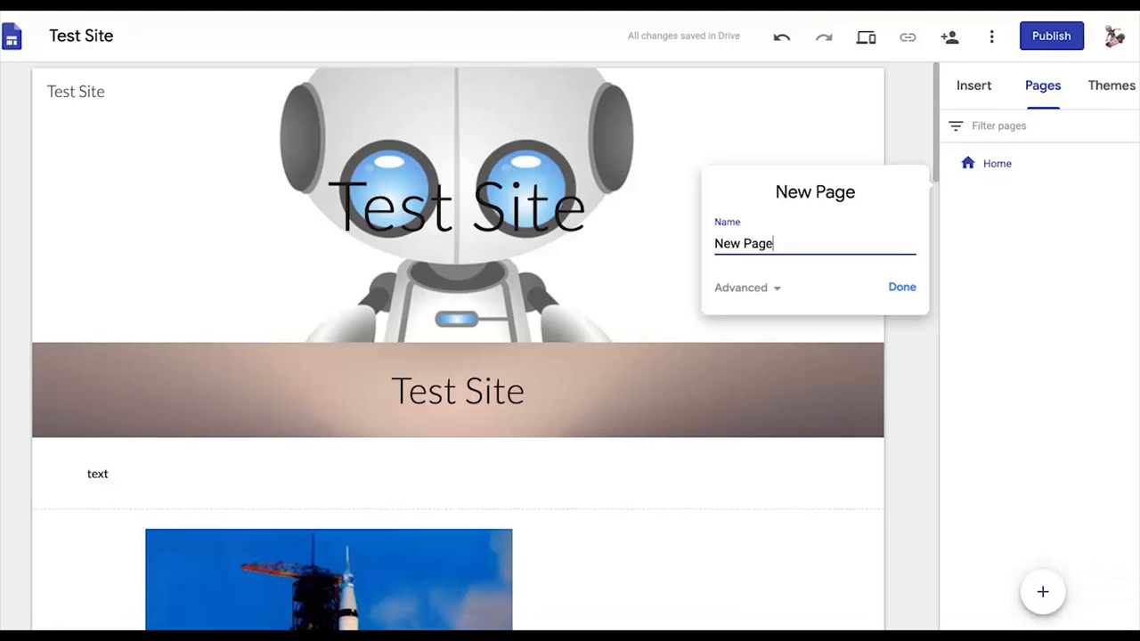
key("Return")
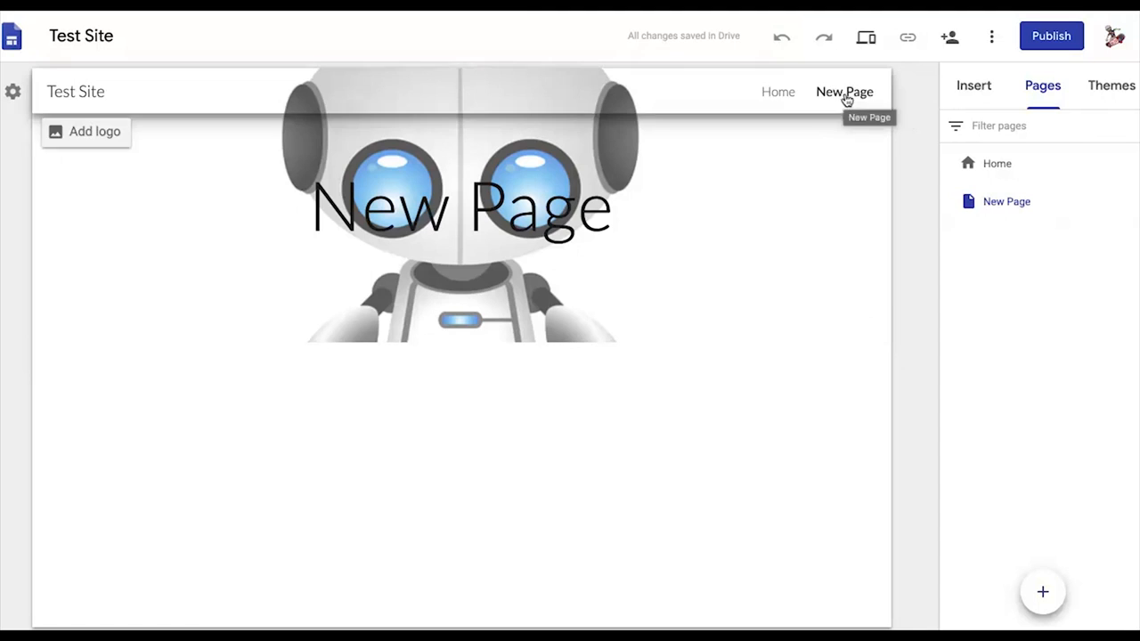
- Rename the page below Home in the page list as "new Page too"
mouse_move(1001, 210)
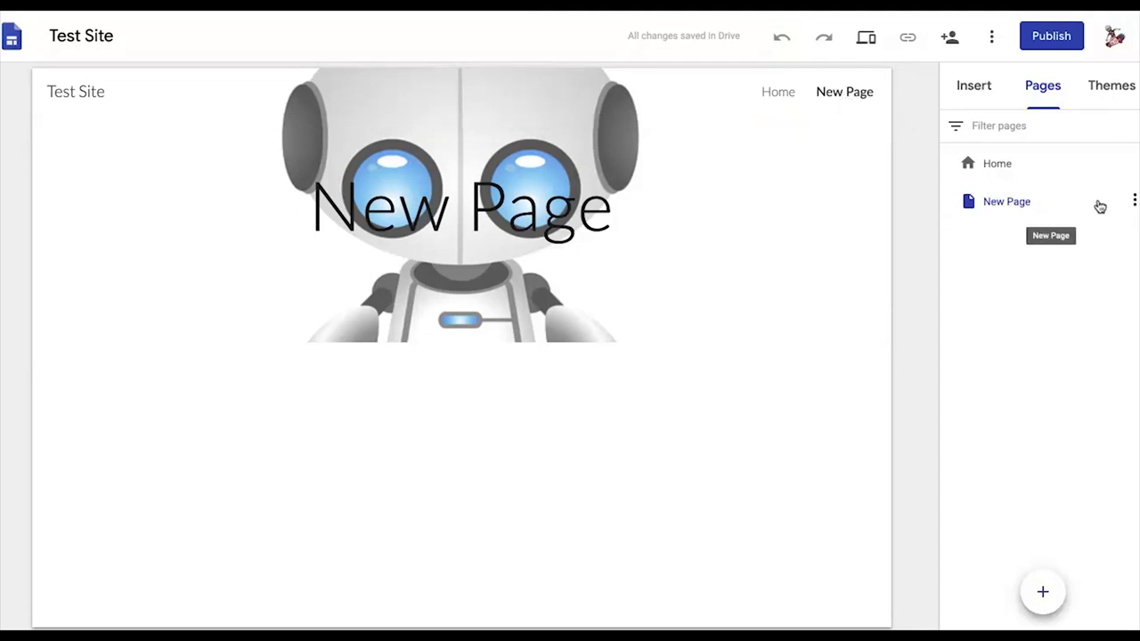
double_click(1003, 202)
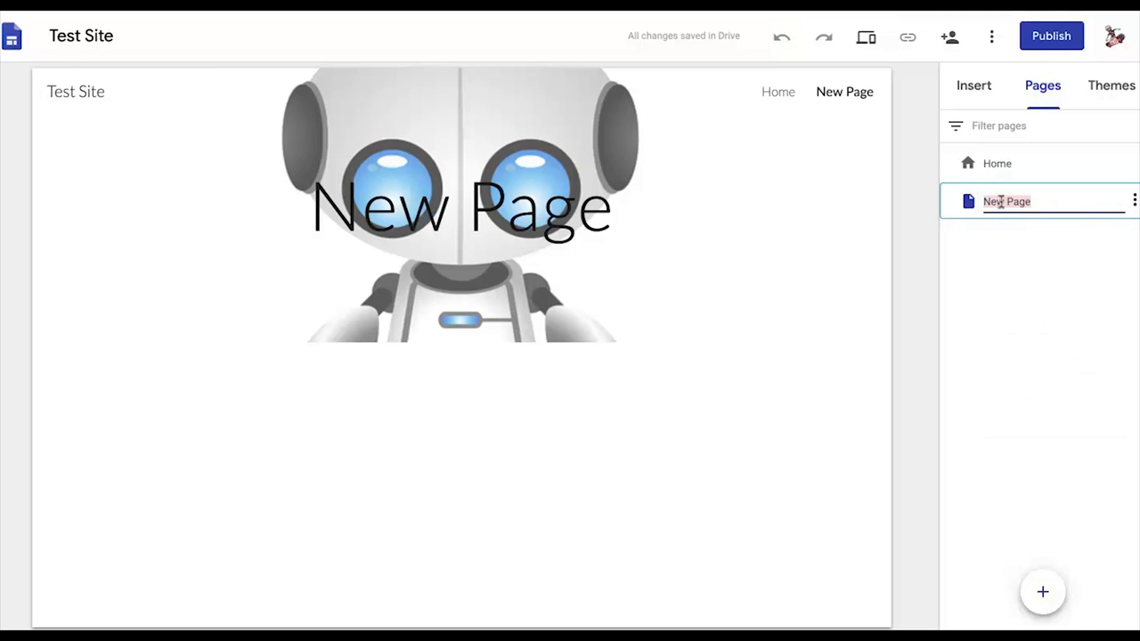
type("new Page too")
left_click(1019, 243)
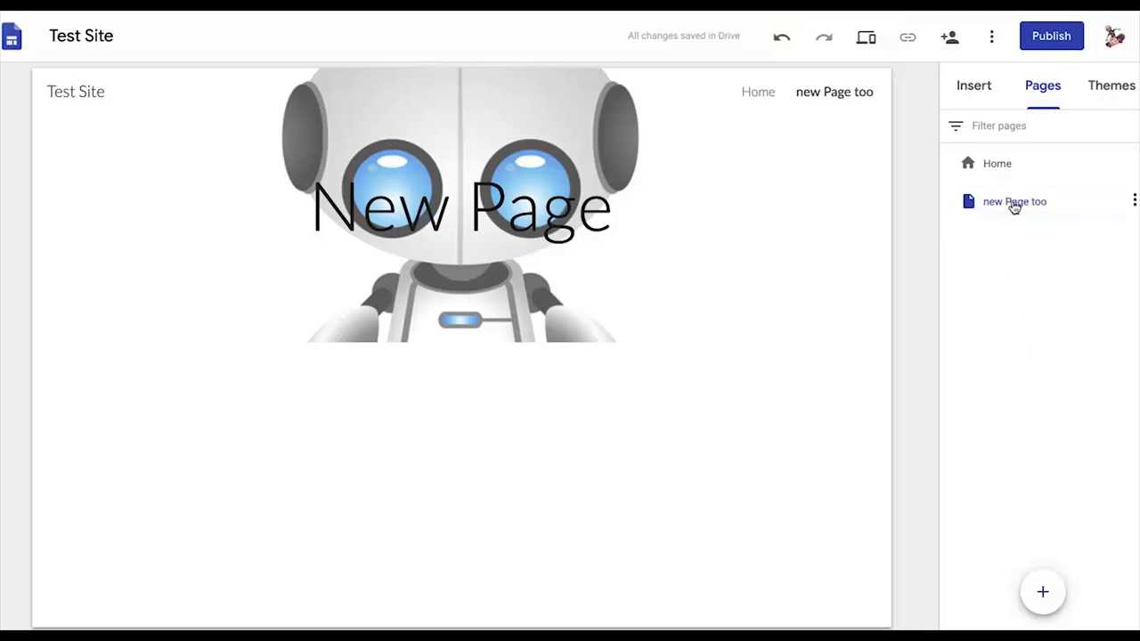
- Add another page named "New Page 3" to the site
left_click(1043, 592)
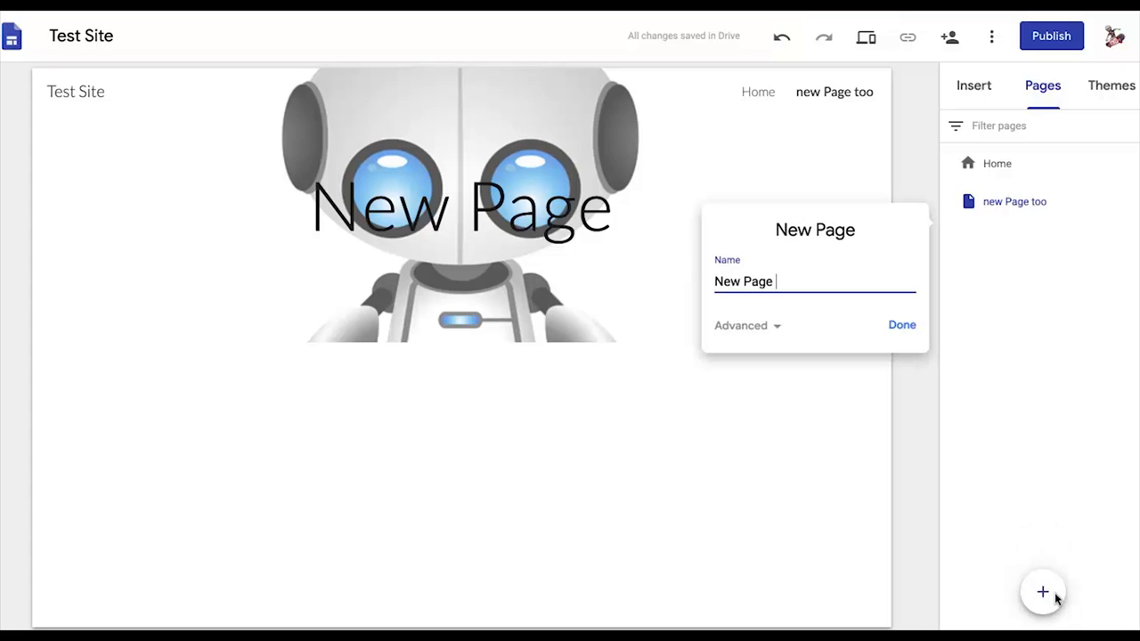
type("New Page 3")
left_click(902, 326)
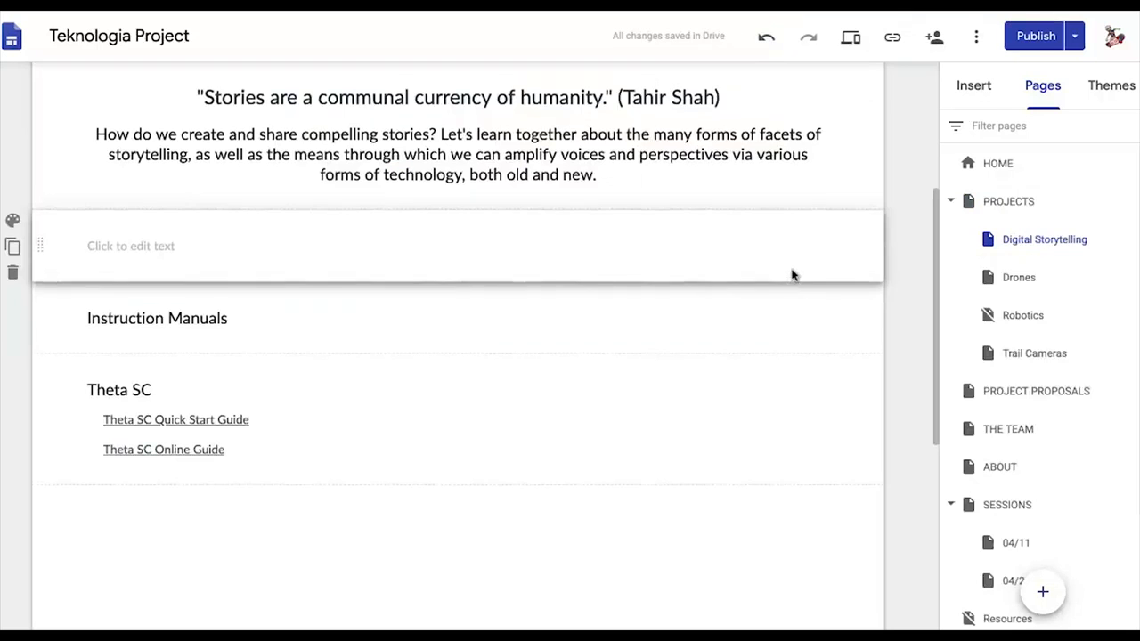
- Switch to the Teknologia Project site and examine how its navigation groups subpages under Projects and Sessions
scroll(766, 303, "up", 3)
mouse_move(464, 99)
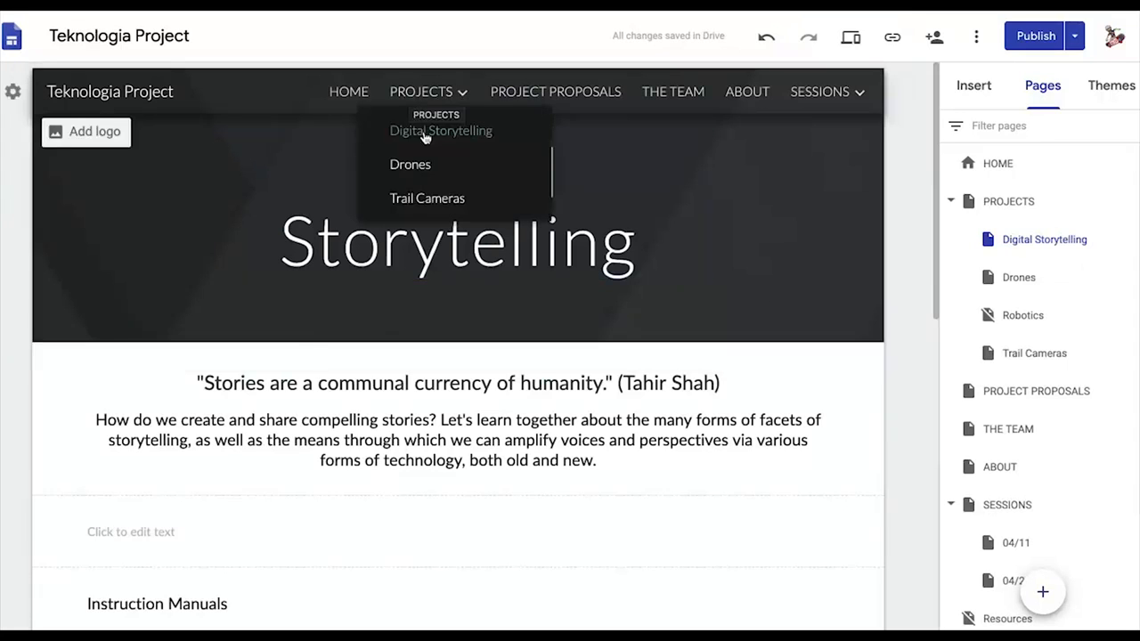
mouse_move(845, 90)
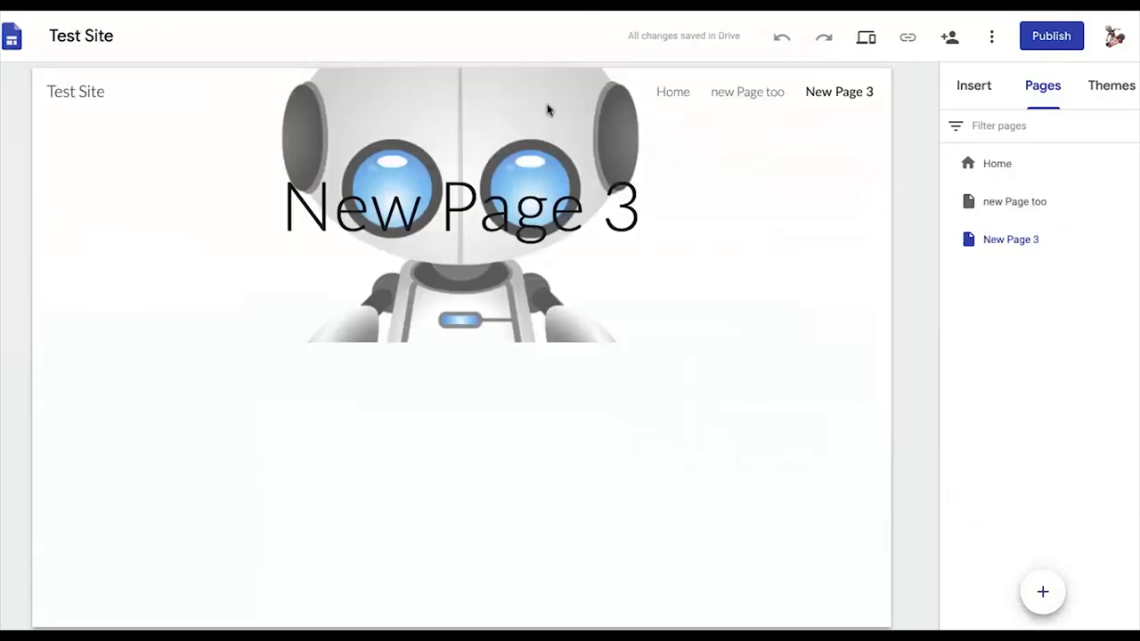
- Nest New Page 3 as a subpage under new Page too in the Test Site and view the site navigation
left_click(1000, 244)
left_click_drag(996, 246, 992, 208)
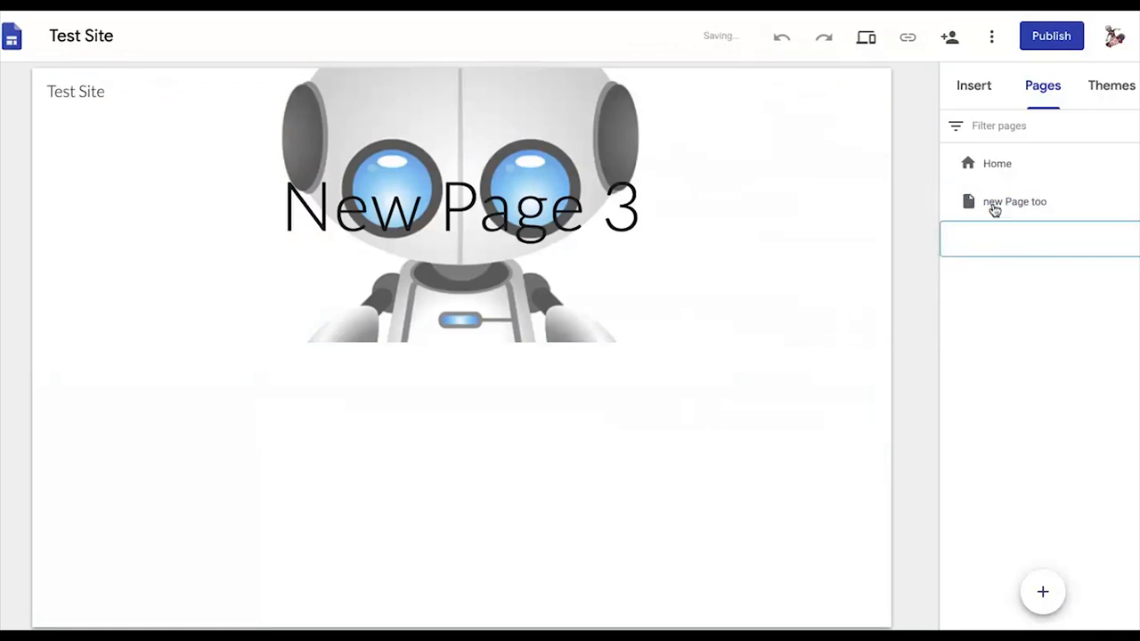
mouse_move(840, 100)
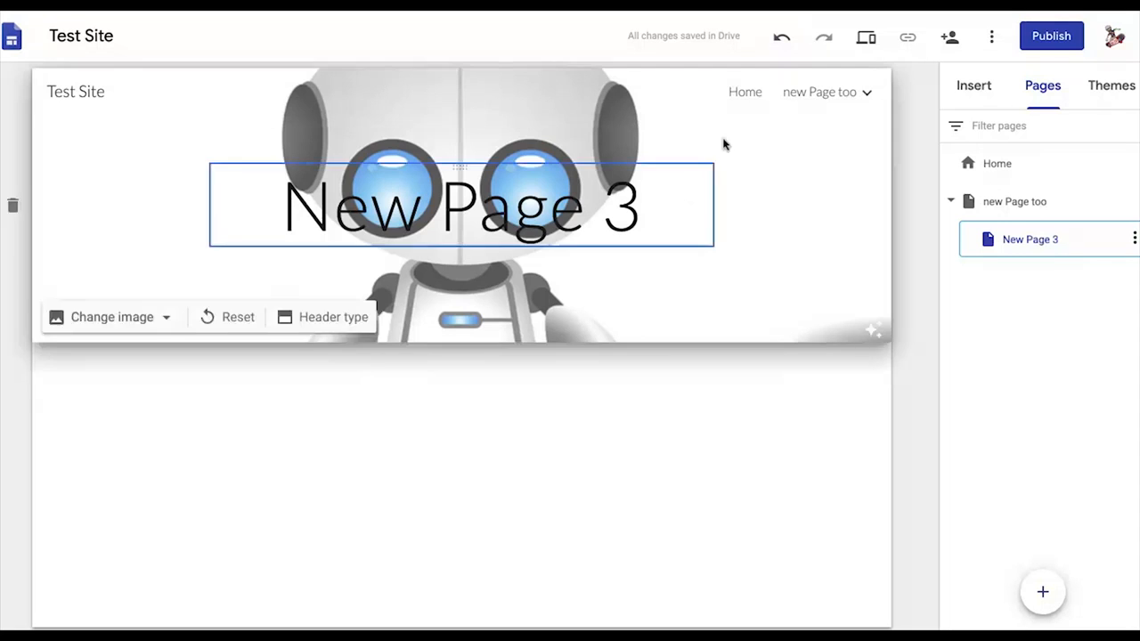
- Go to new Page too and add a text box reading "Page 3" below its header
left_click(828, 92)
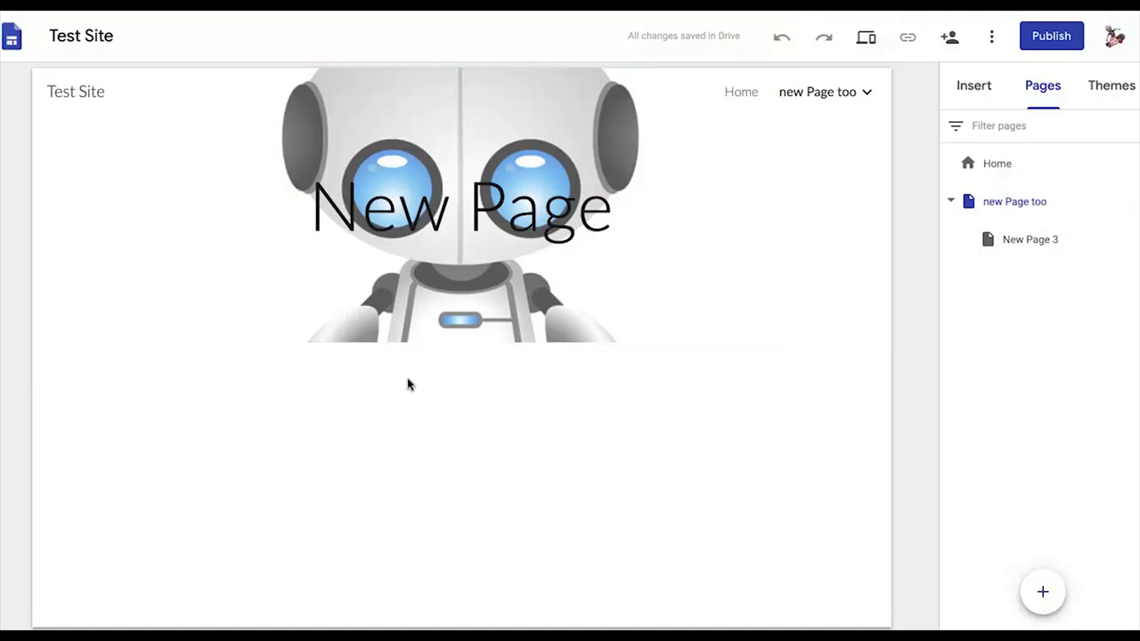
double_click(425, 397)
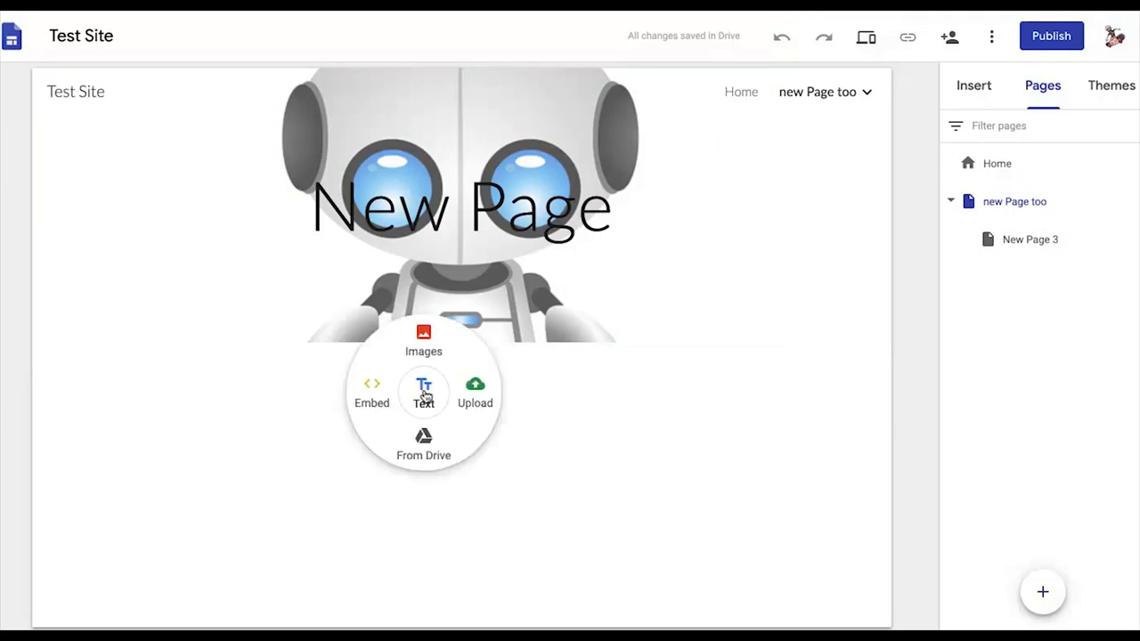
left_click(425, 392)
type("Pa")
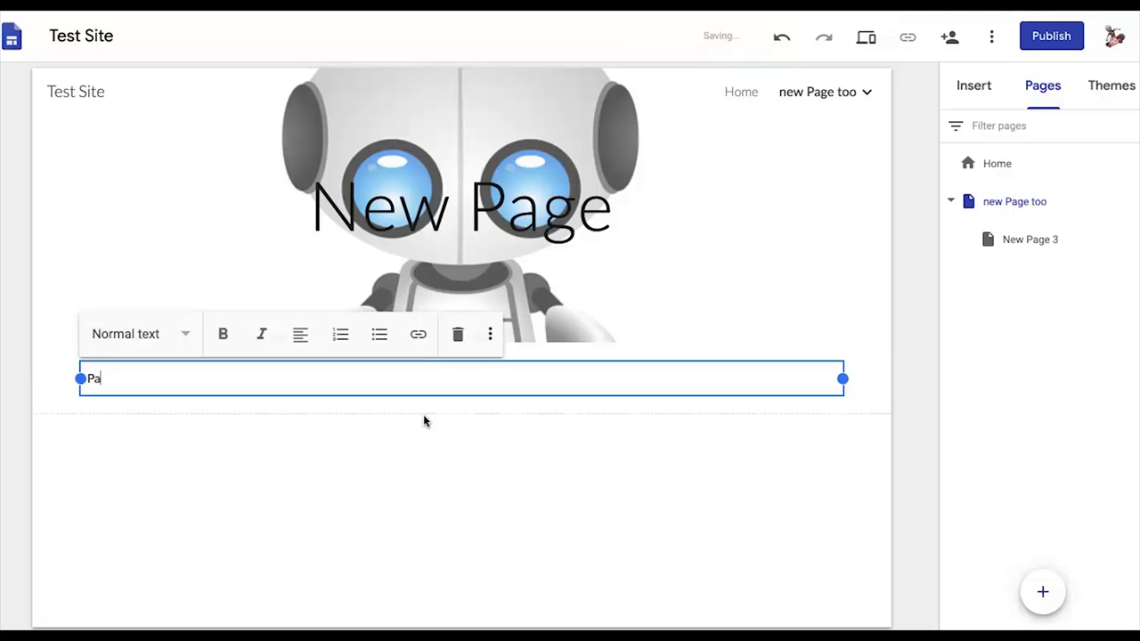
type("ge 3")
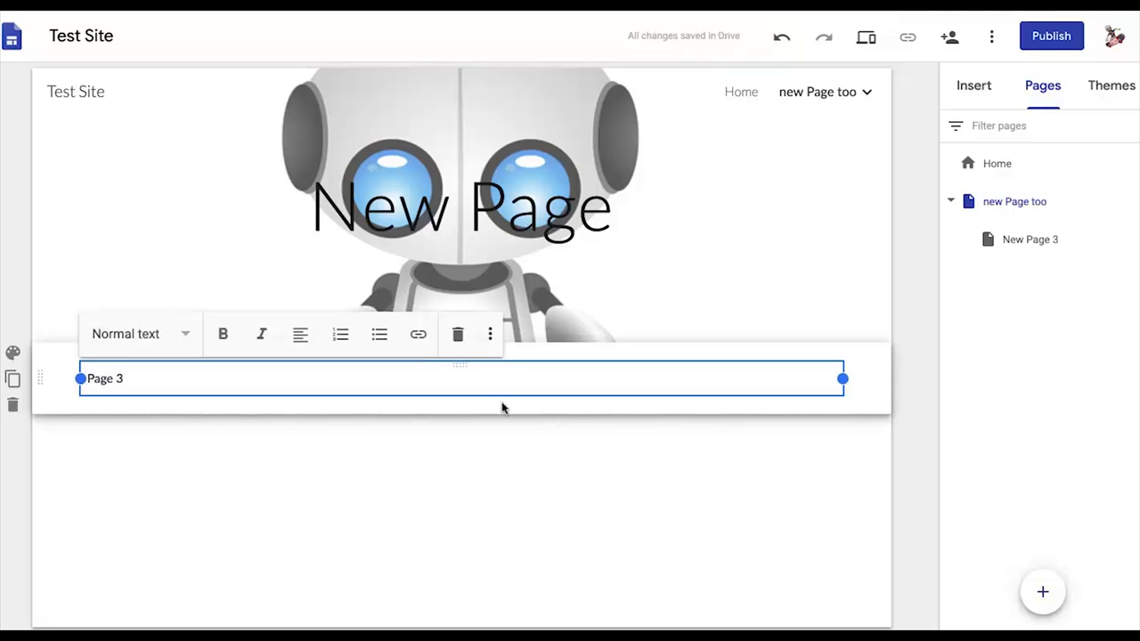
left_click(503, 407)
- Link the text "Page 3" to the site's New Page 3
left_click(89, 379)
left_click(101, 377)
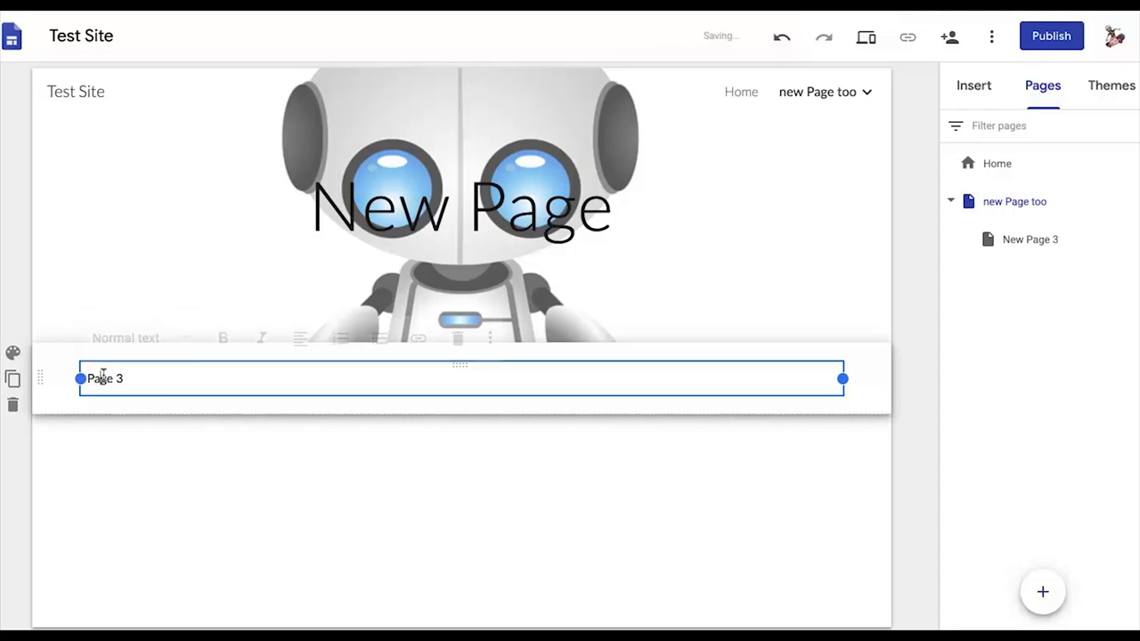
left_click_drag(119, 378, 87, 375)
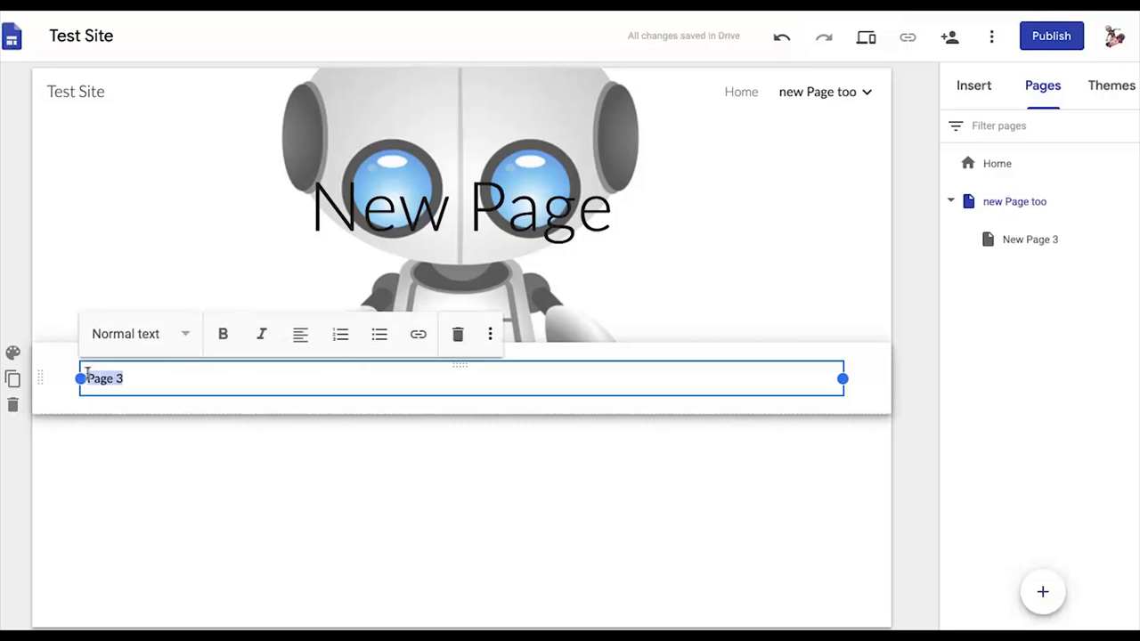
left_click(418, 336)
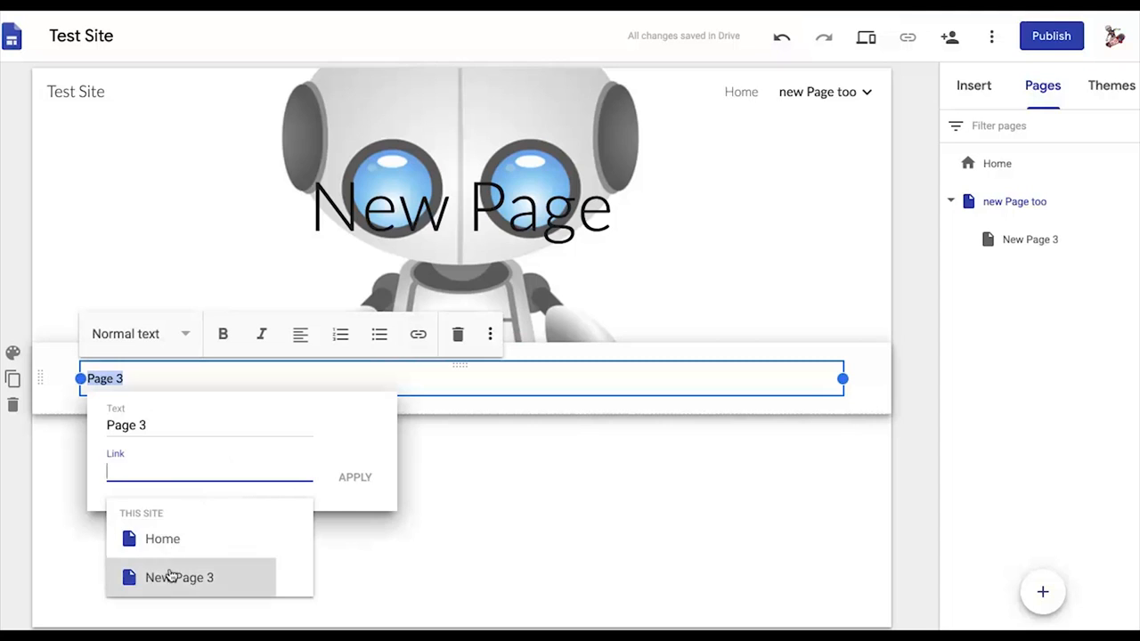
left_click(174, 576)
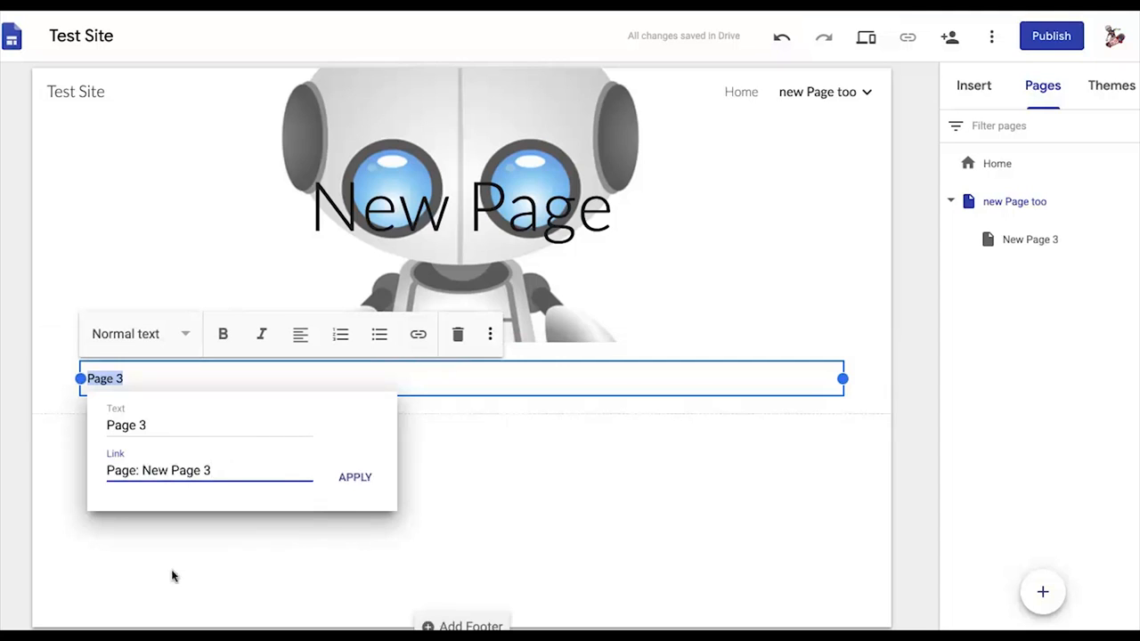
left_click(355, 479)
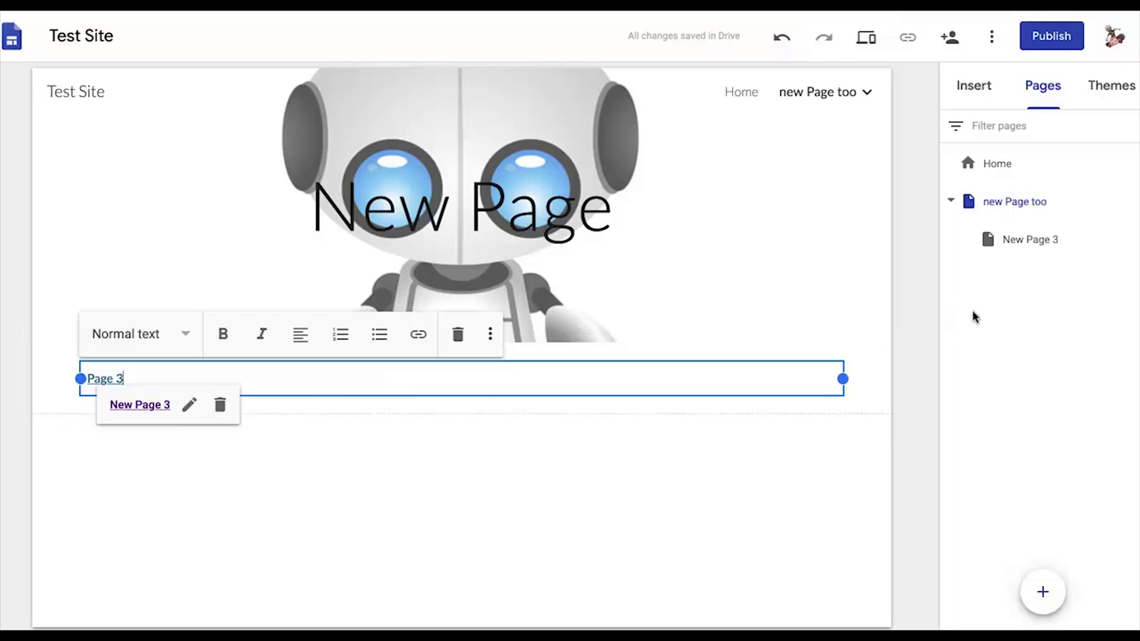
- Hide New Page 3 from the site navigation
mouse_move(867, 87)
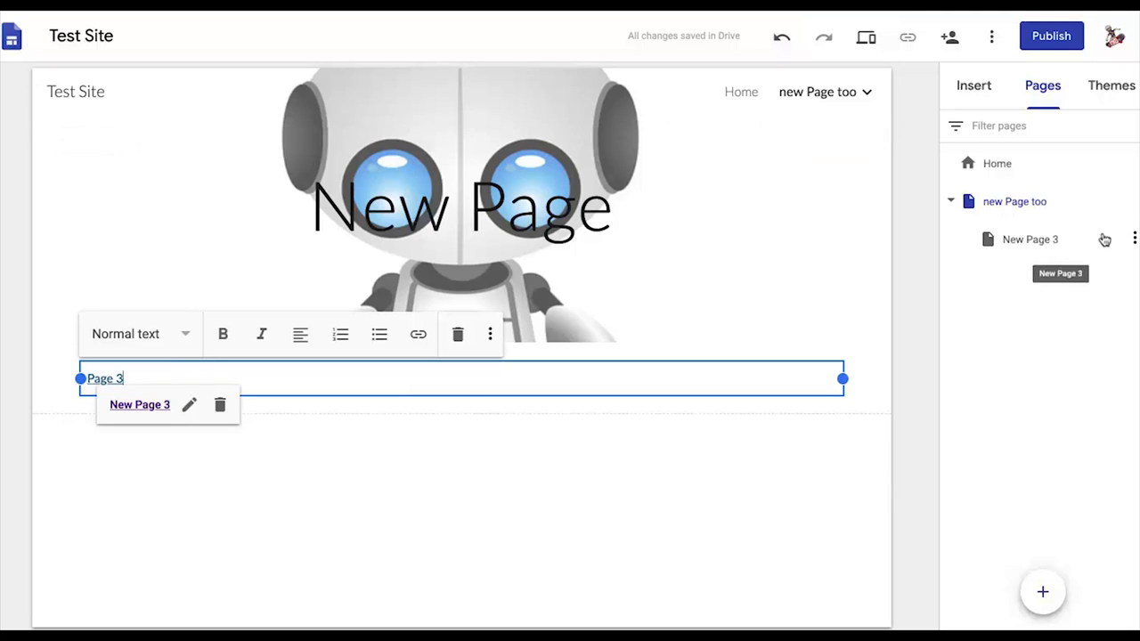
left_click(1135, 238)
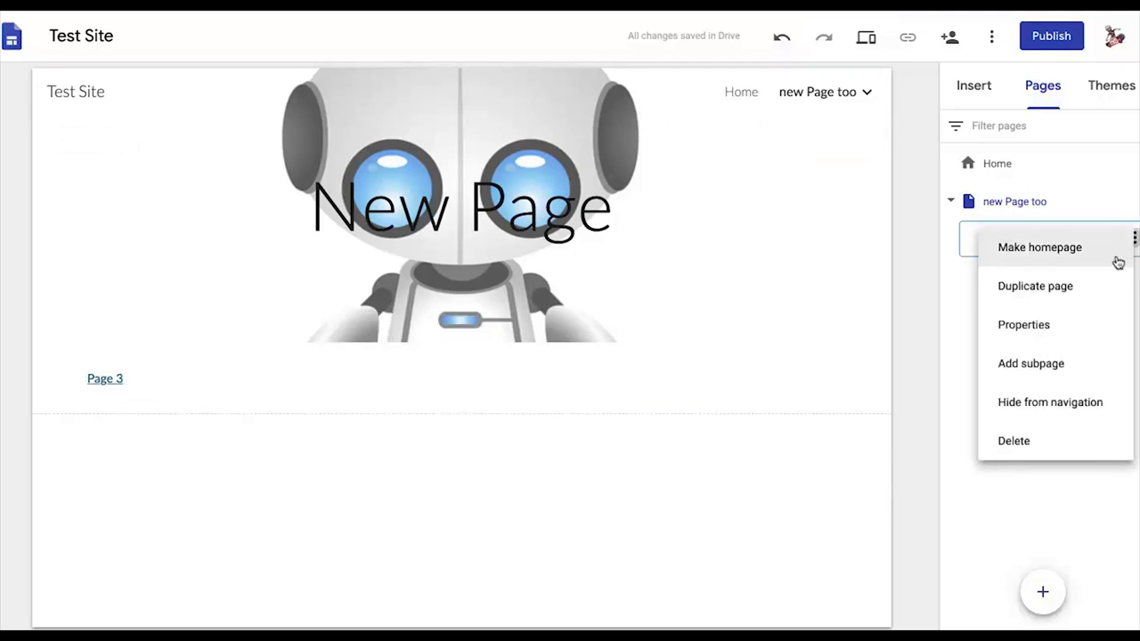
left_click(1049, 403)
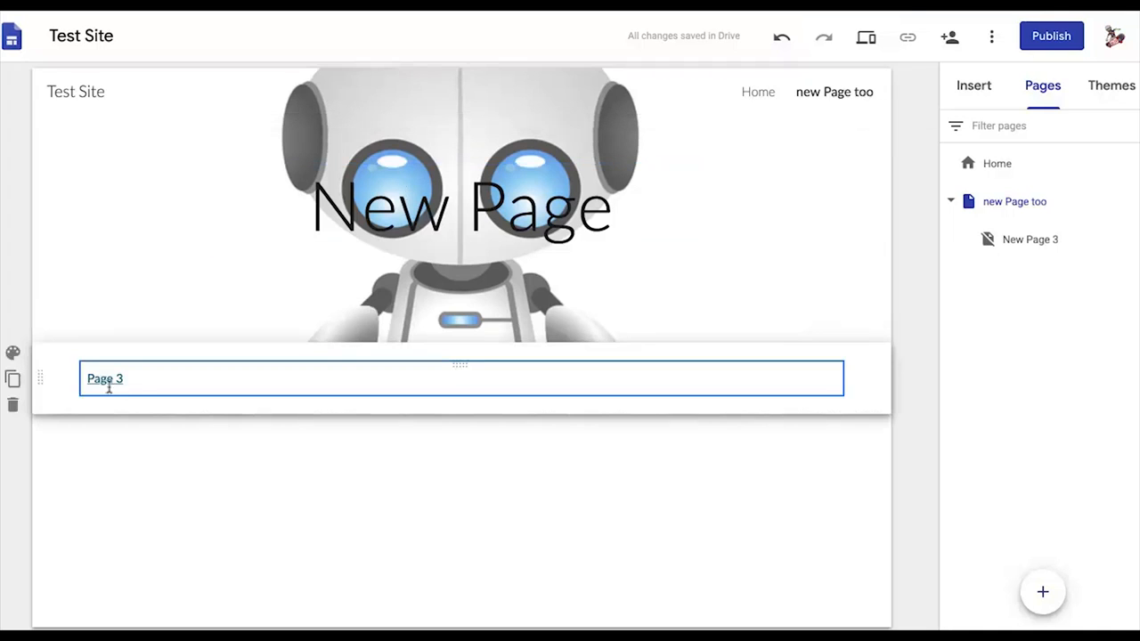
- Preview the site, follow the "Page 3" link on new Page too, and return to the editor
left_click(866, 37)
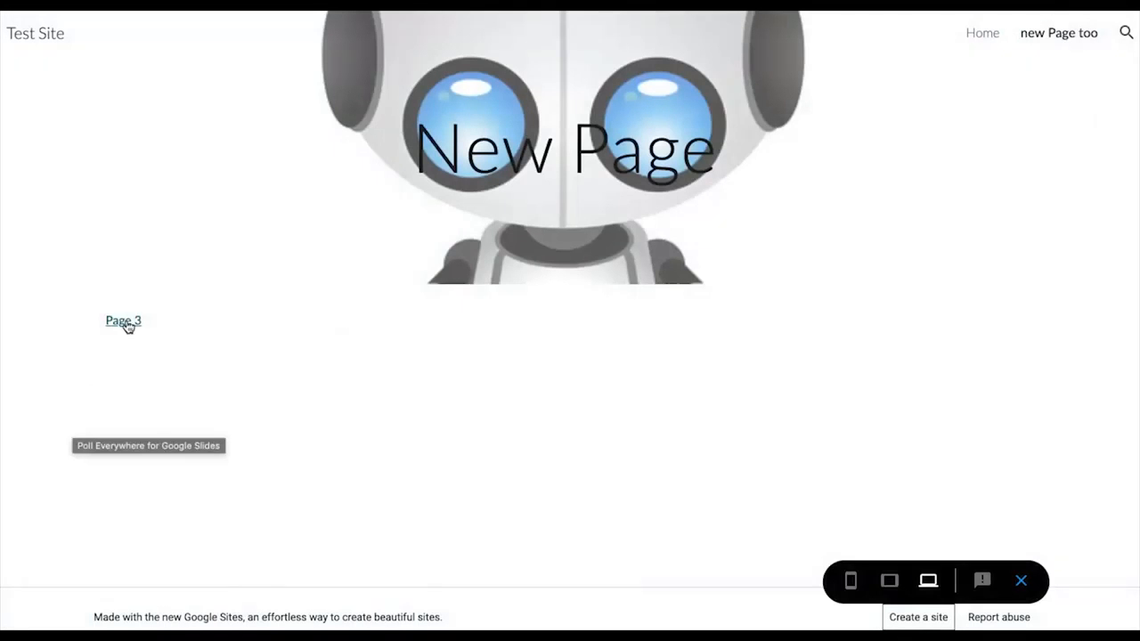
left_click(130, 324)
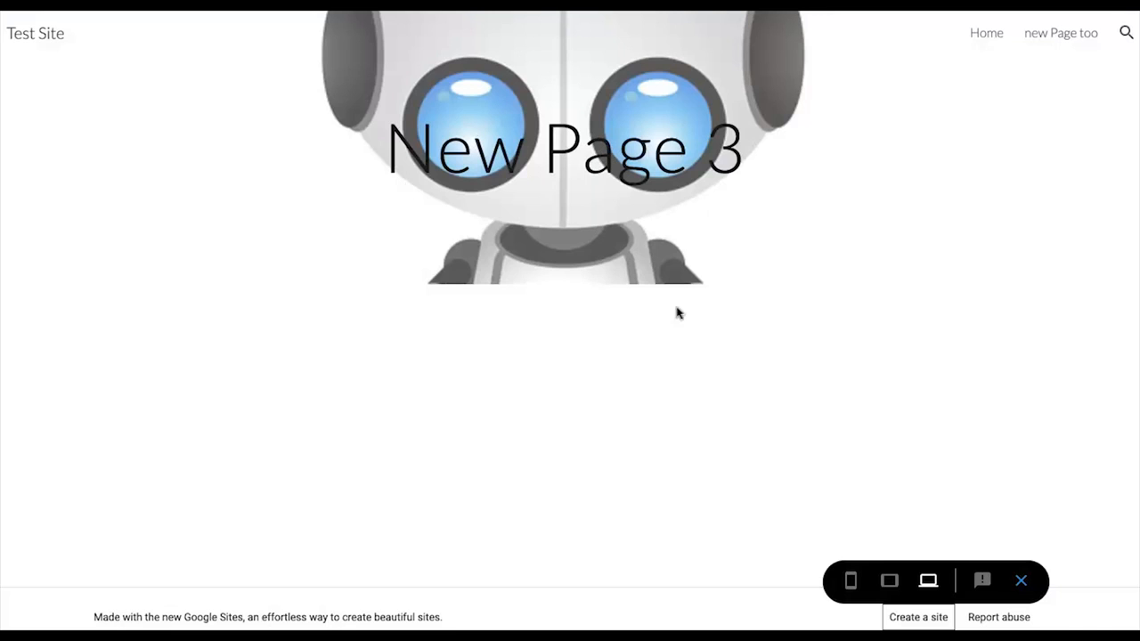
left_click(1022, 582)
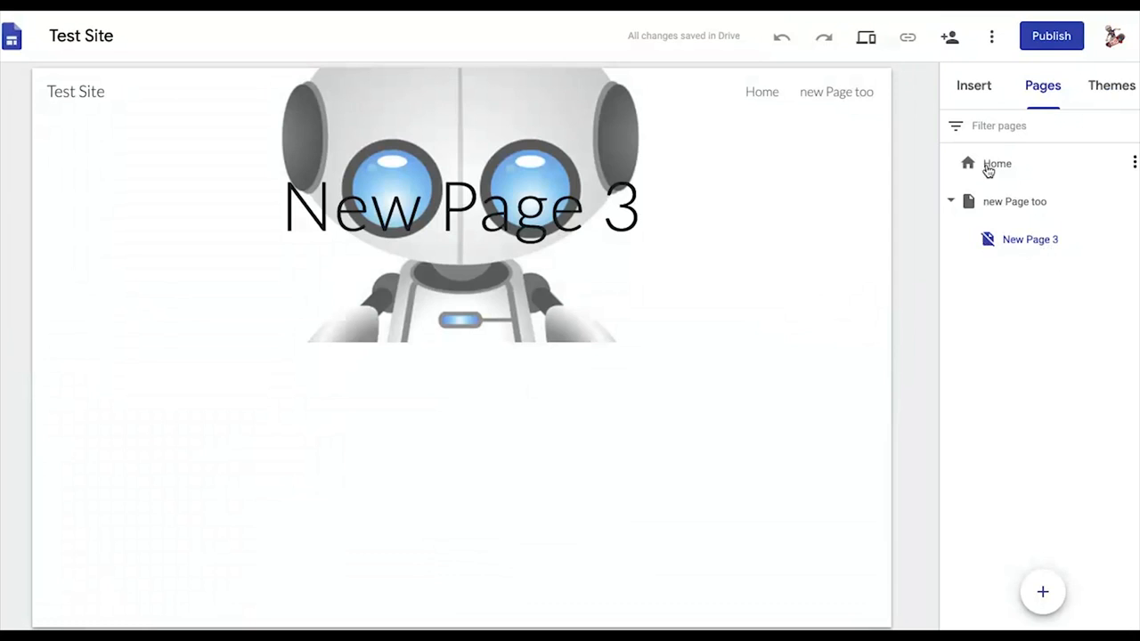
- View the Home page header, then change the header type of New Page 3 to Title only
left_click(989, 167)
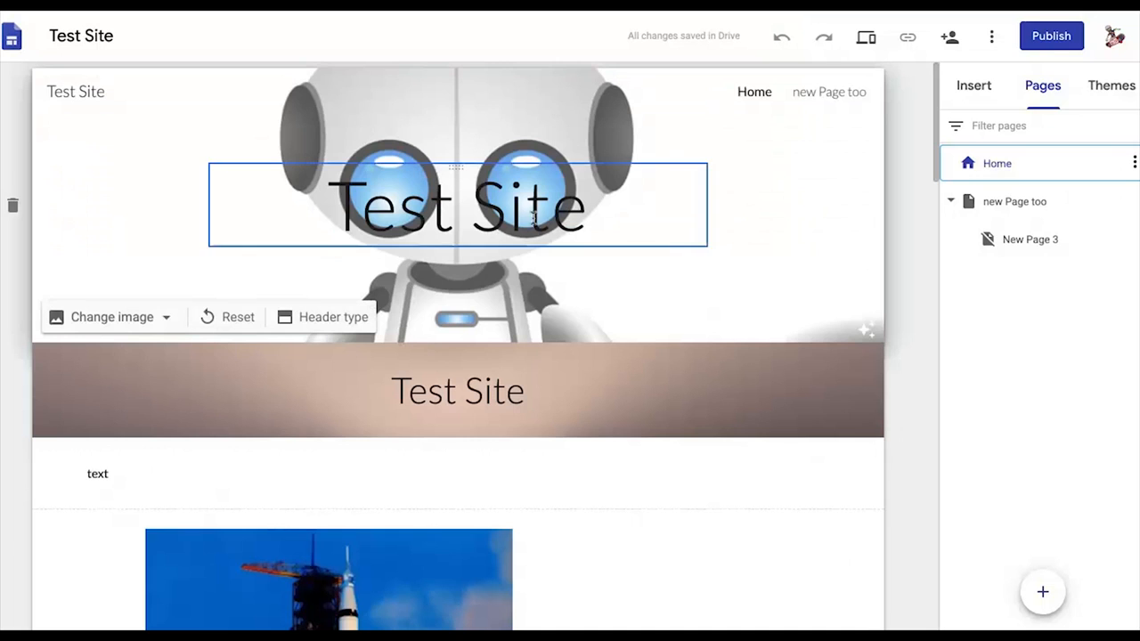
left_click(1047, 241)
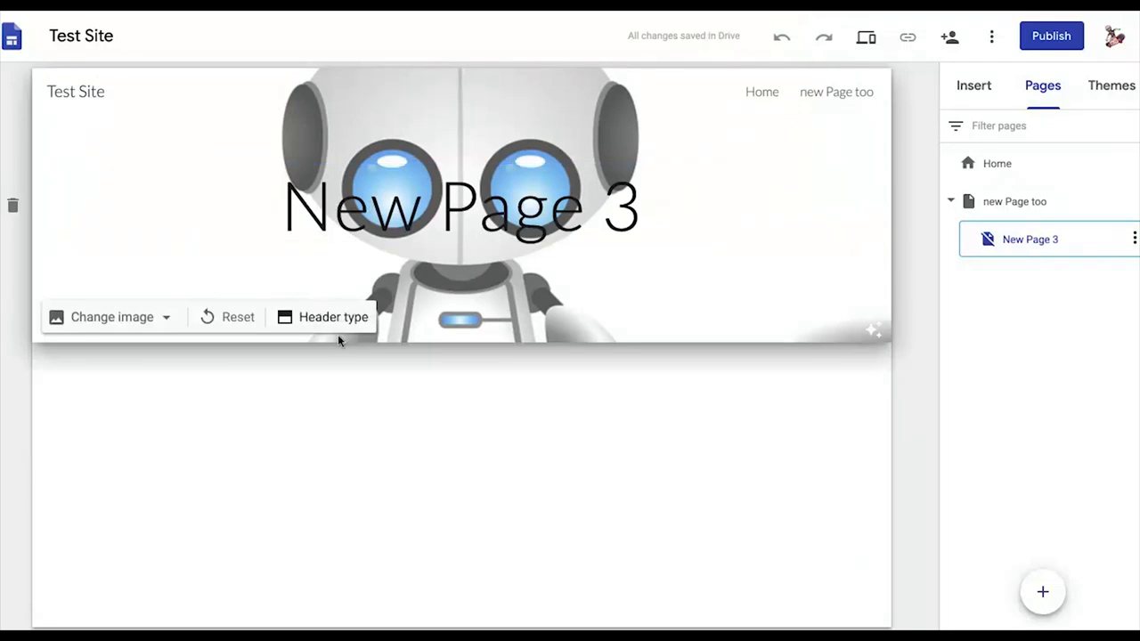
left_click(348, 328)
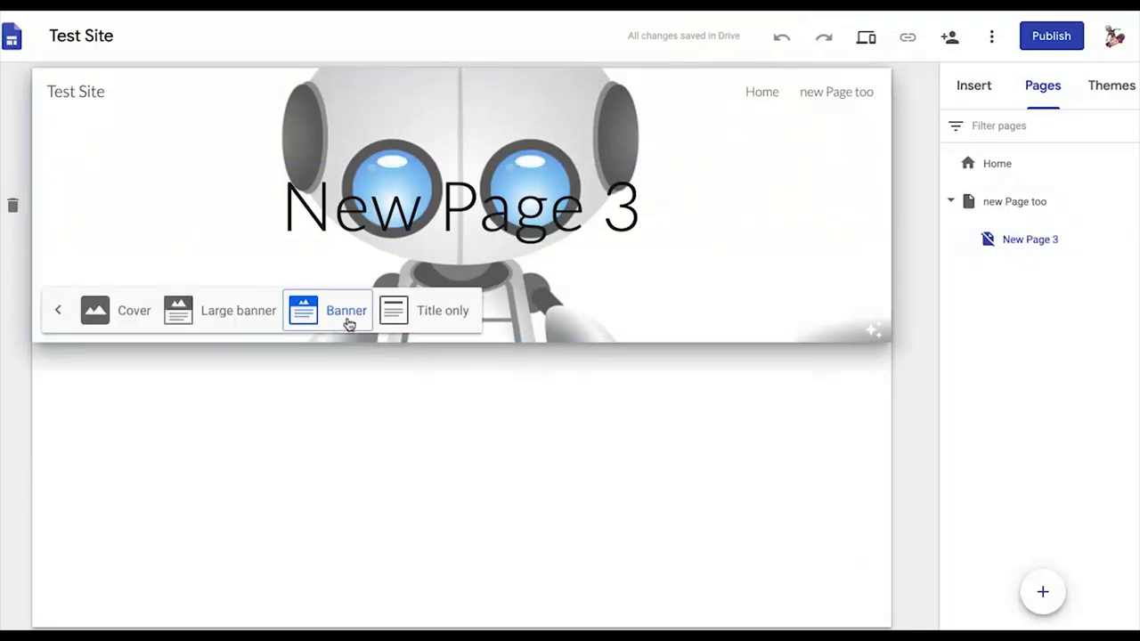
left_click(441, 309)
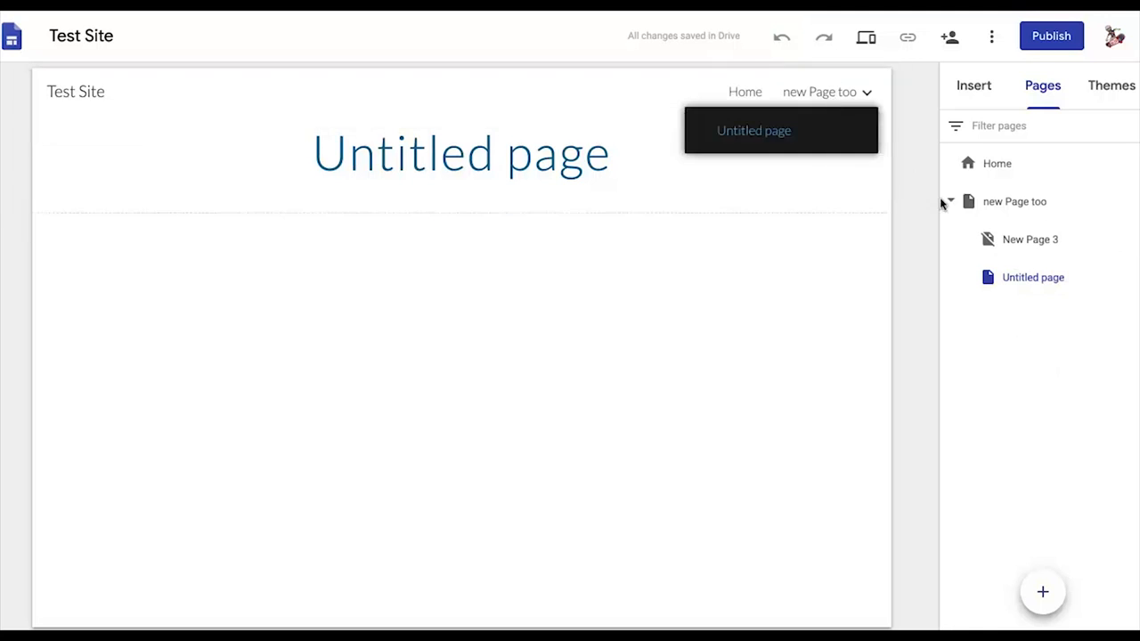
- Show New Page 3 in the site navigation again and check the new Page too submenu
left_click(1136, 240)
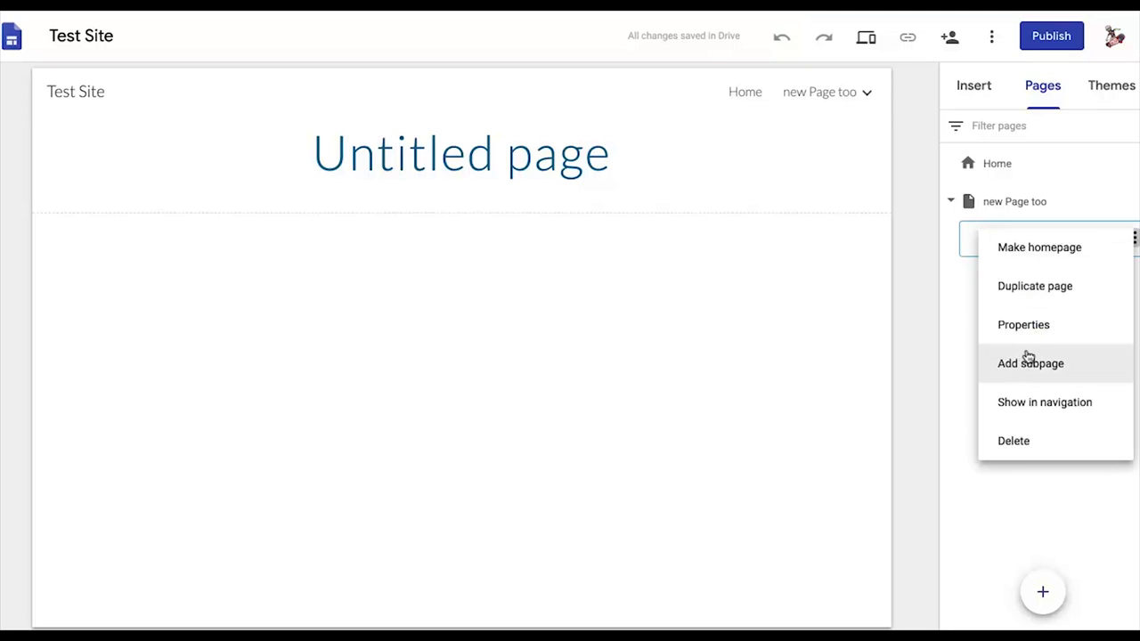
left_click(1027, 402)
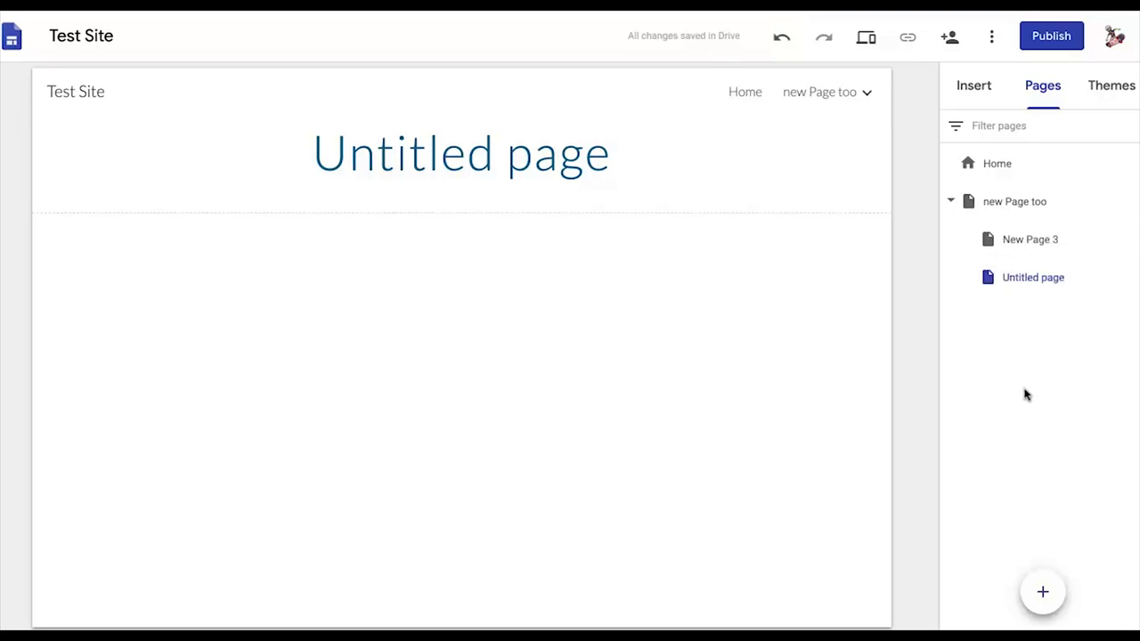
mouse_move(878, 93)
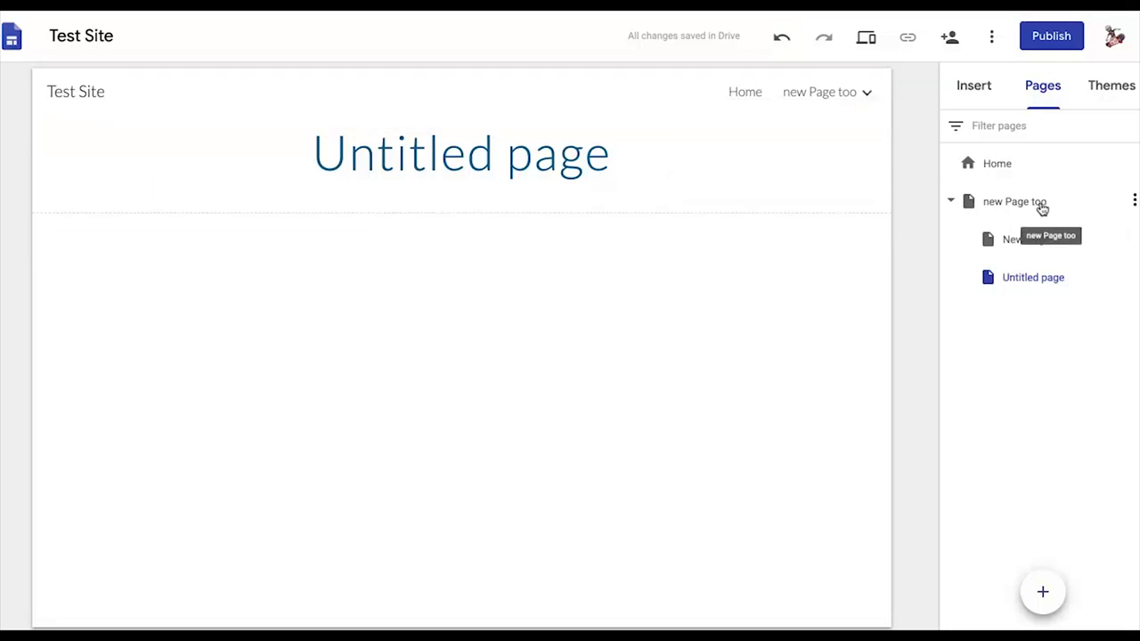
- Move the subpages New Page 3 and Untitled page out of new Page too to the top level, with Untitled page directly below Home
left_click(1022, 242)
left_click_drag(1021, 243, 1016, 196)
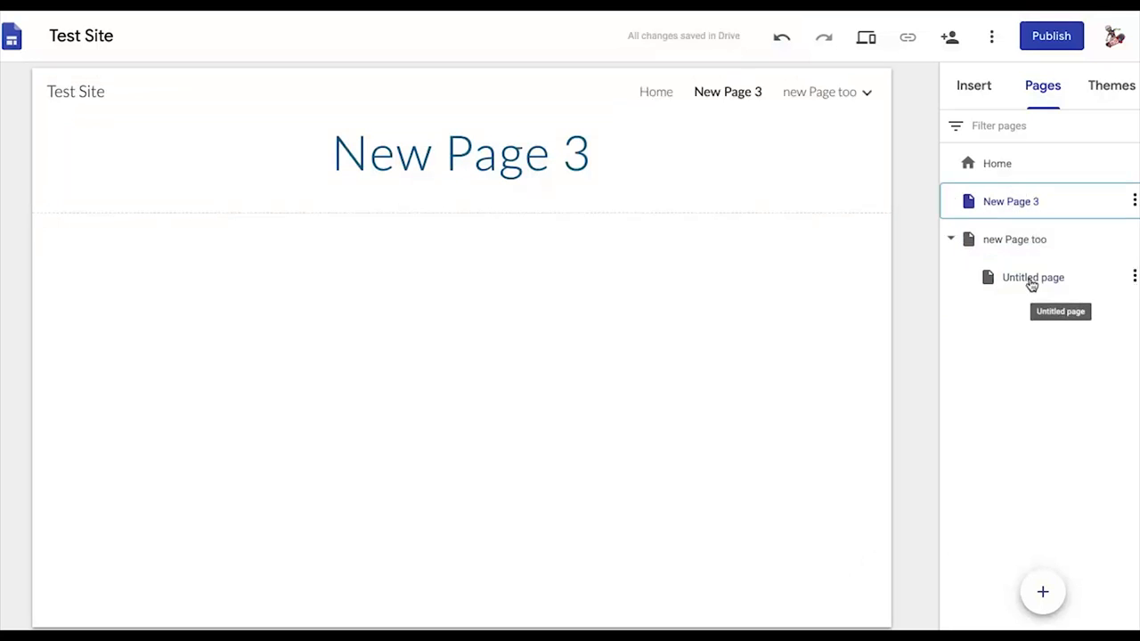
left_click_drag(1035, 278, 1033, 255)
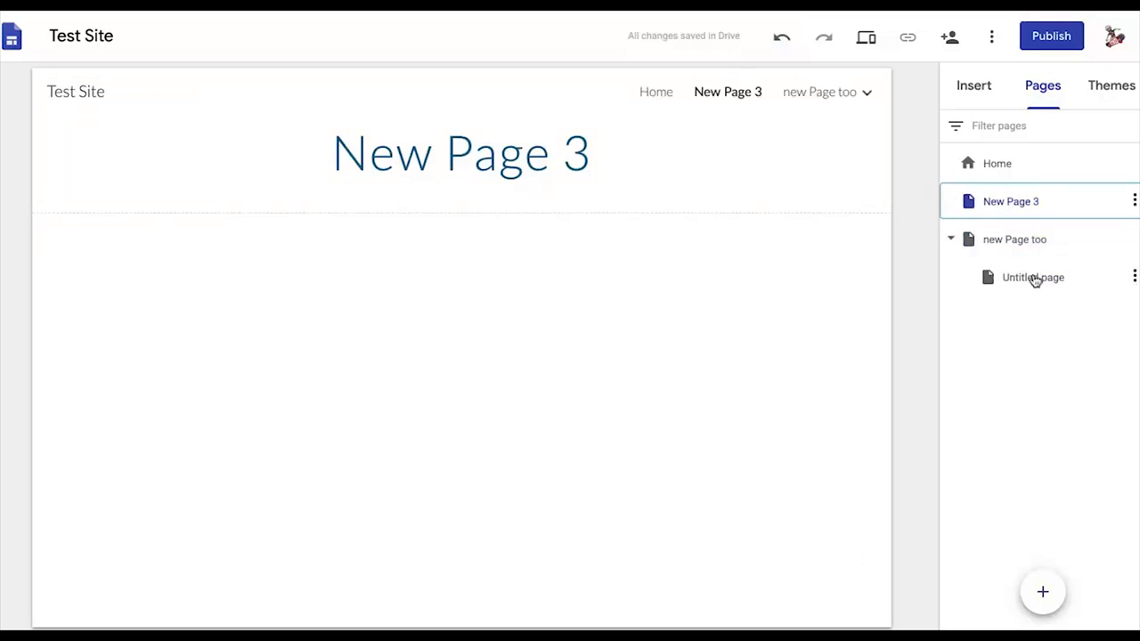
left_click(1033, 278)
left_click_drag(1034, 278, 1029, 186)
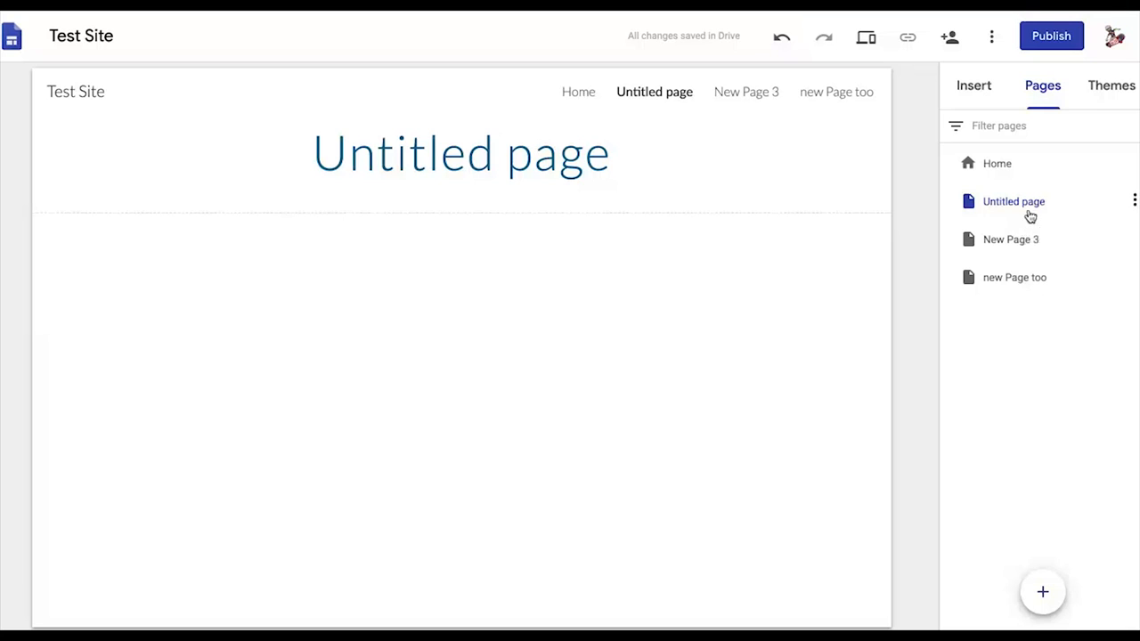
- Open the Home page with the theme options displayed and change its header type to Title only
left_click(1100, 94)
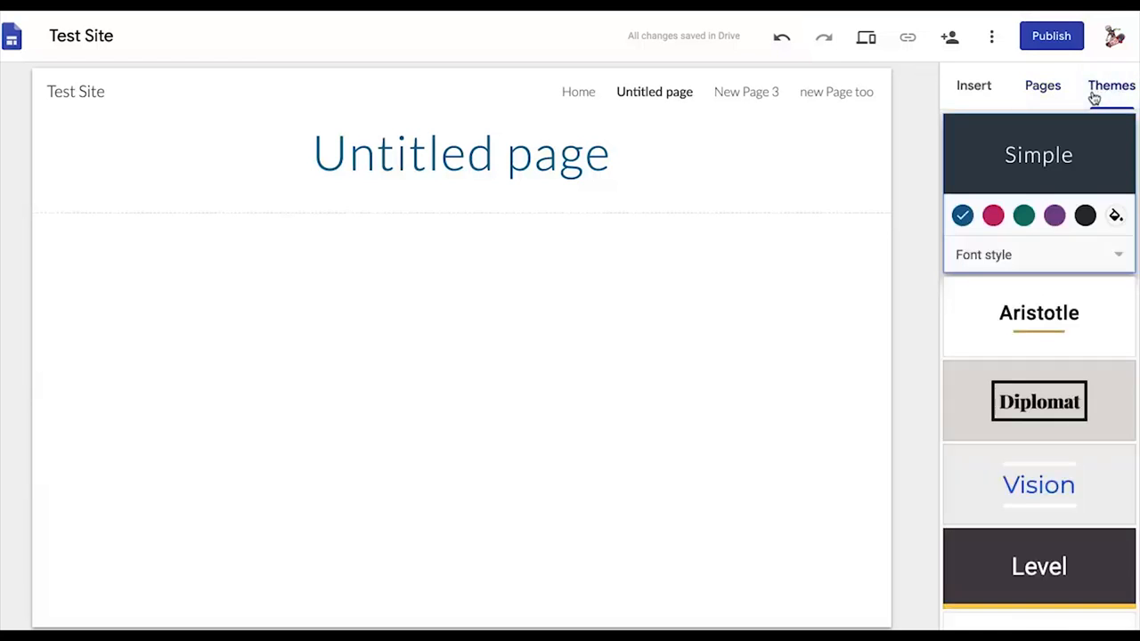
left_click(583, 98)
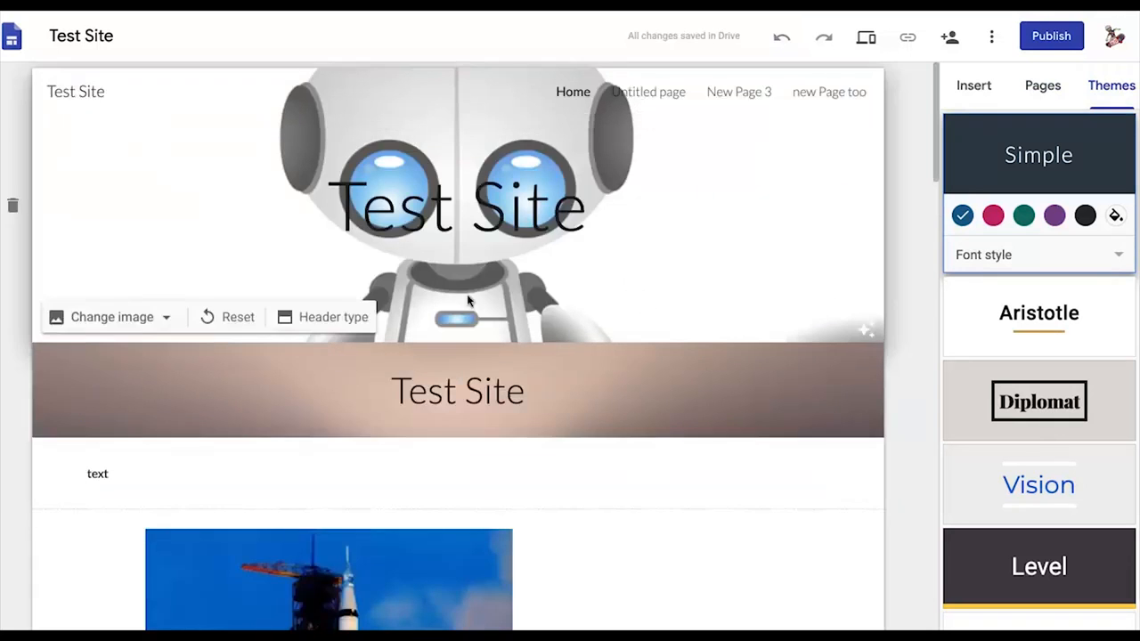
left_click(348, 318)
left_click(428, 308)
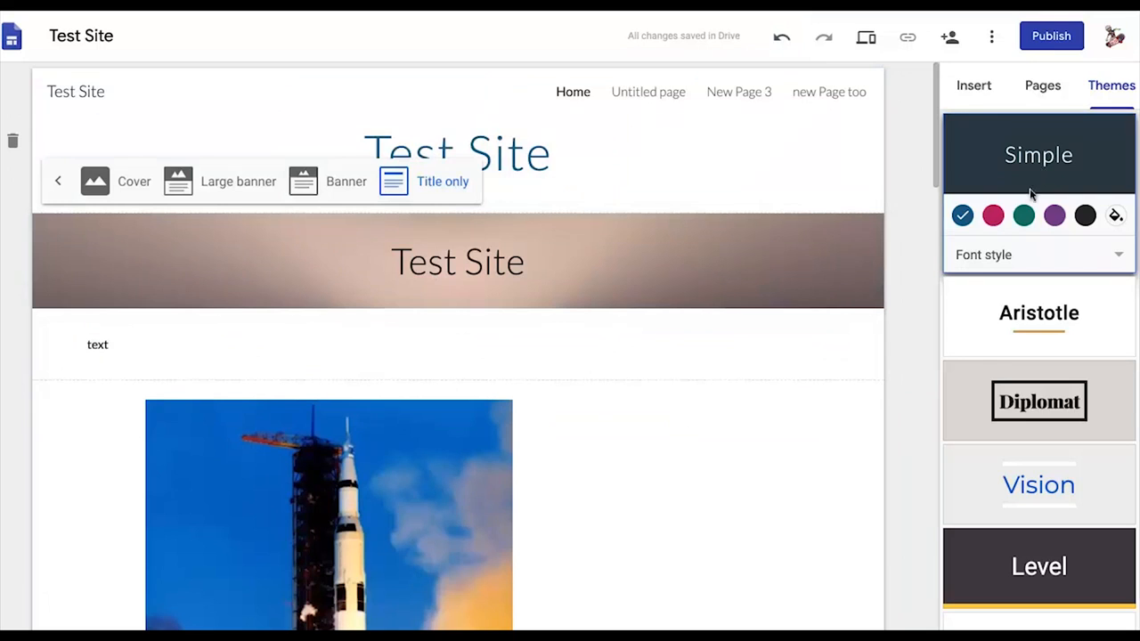
- Try the Simple theme's pink, green, purple and black colors, and set the custom dark red #741313
left_click(994, 215)
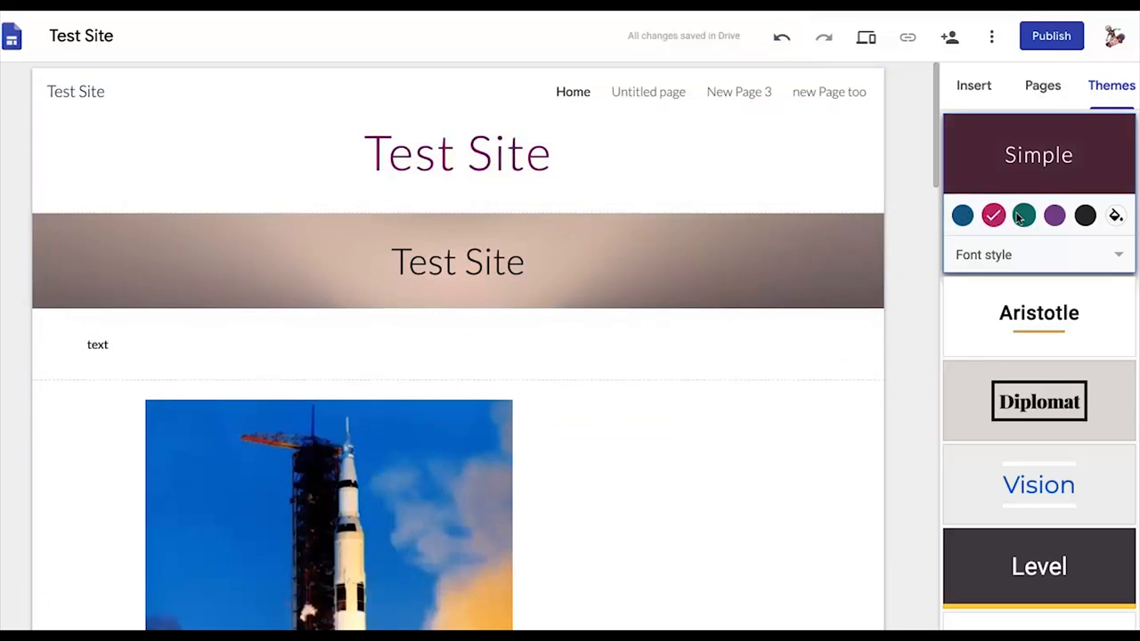
left_click(1024, 216)
left_click(1055, 216)
left_click(1085, 215)
left_click(1117, 215)
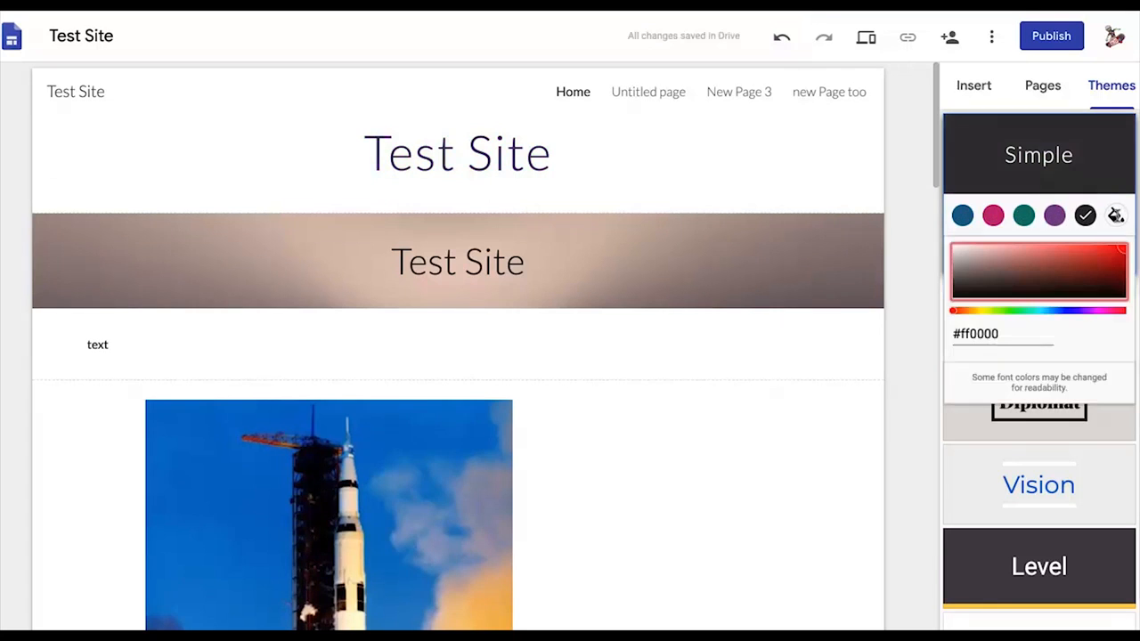
left_click_drag(1110, 267, 1098, 276)
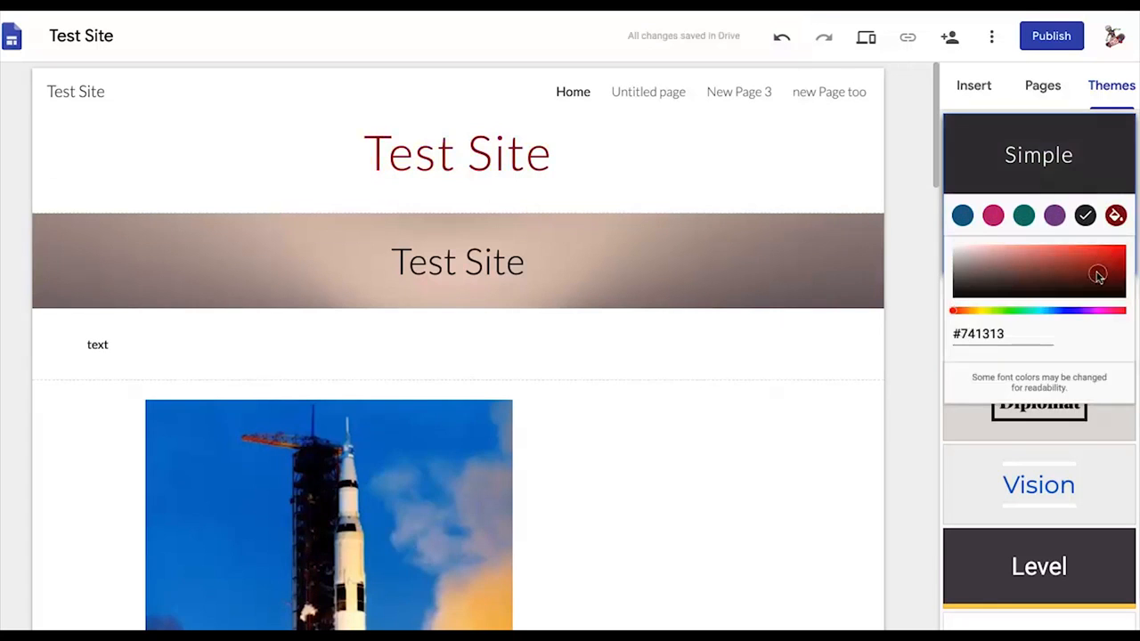
left_click(916, 236)
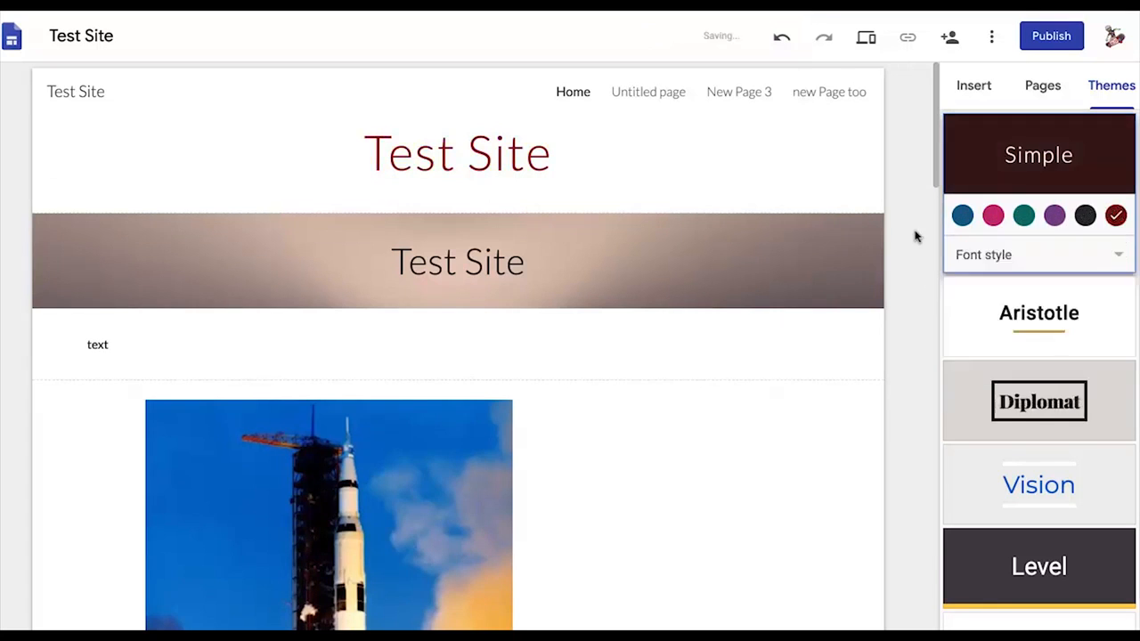
- Try the Heavy and Classic font styles on the Simple theme, ending with Heavy
left_click(1119, 260)
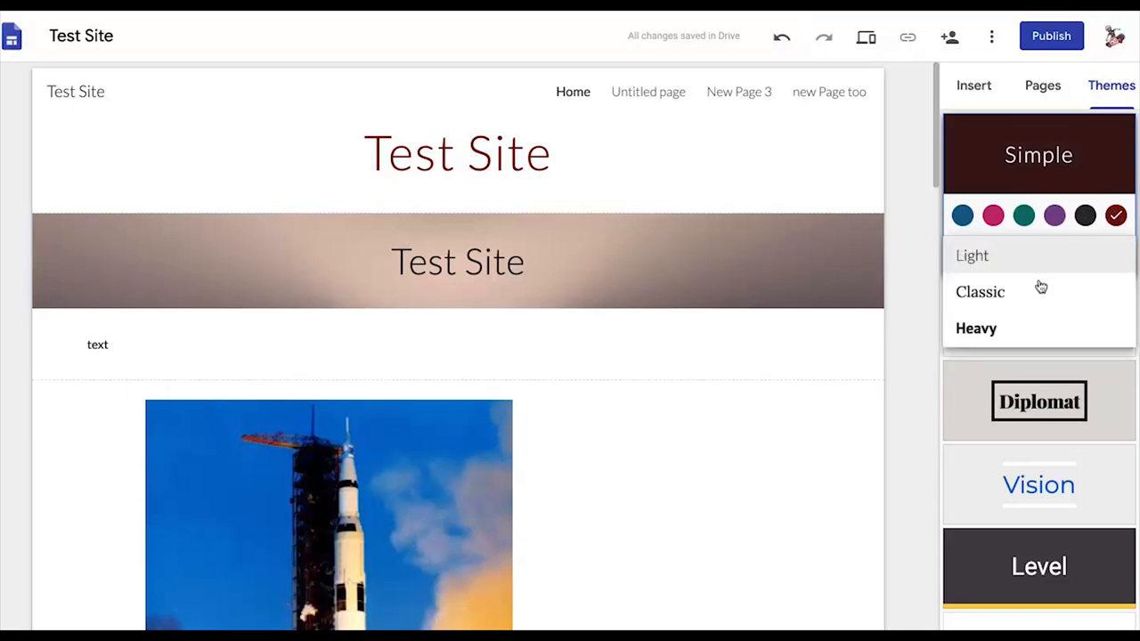
left_click(975, 332)
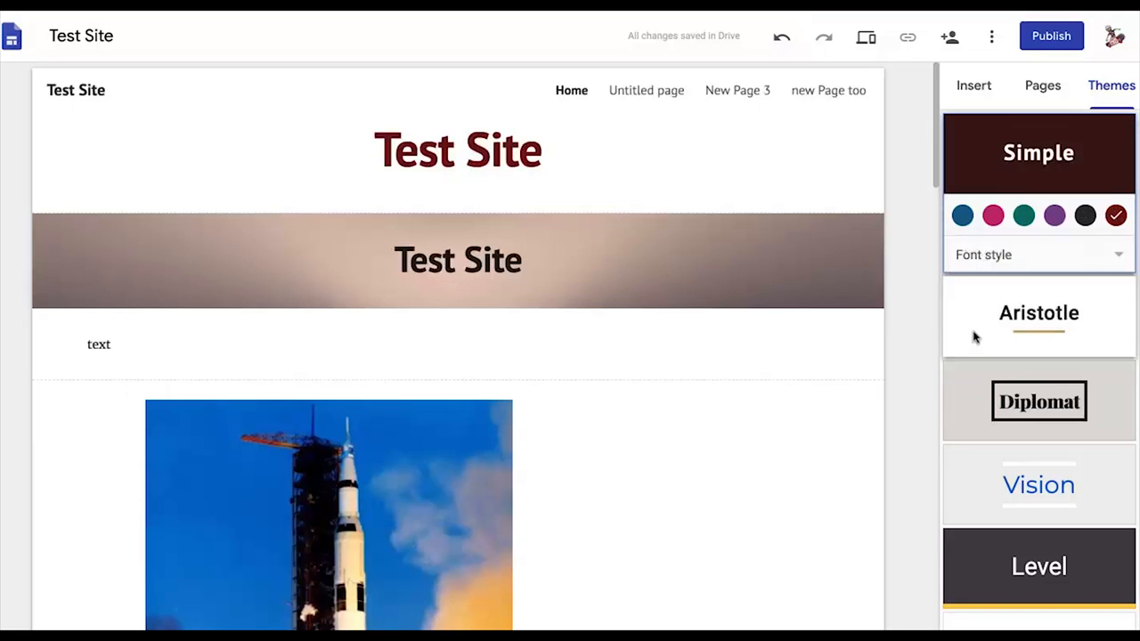
left_click(1005, 258)
left_click(1001, 232)
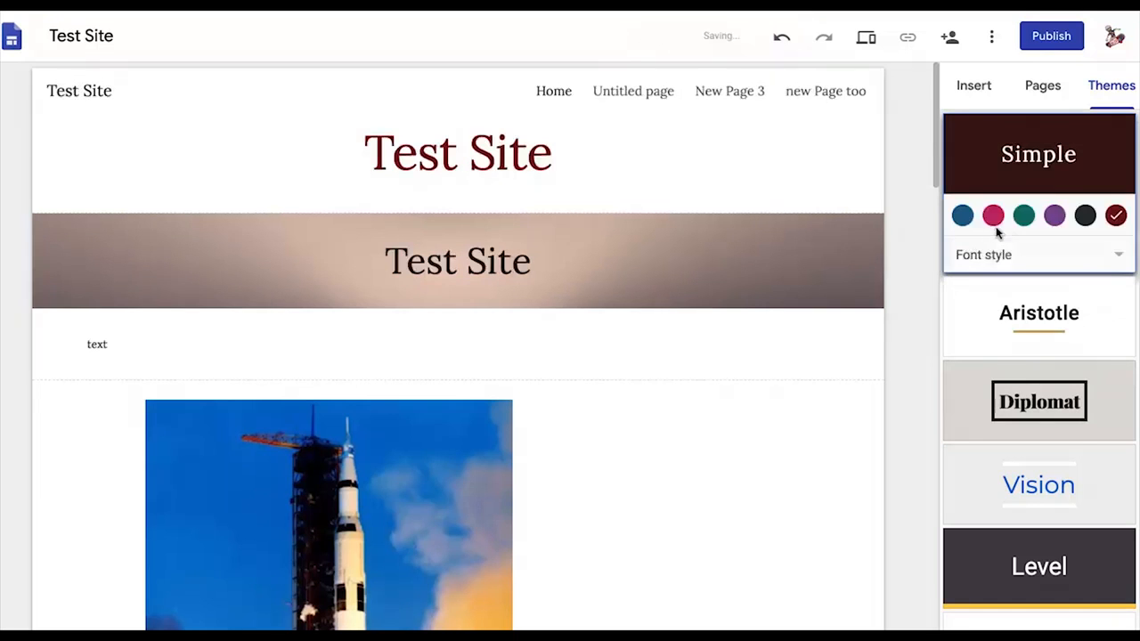
left_click(1051, 264)
left_click(986, 299)
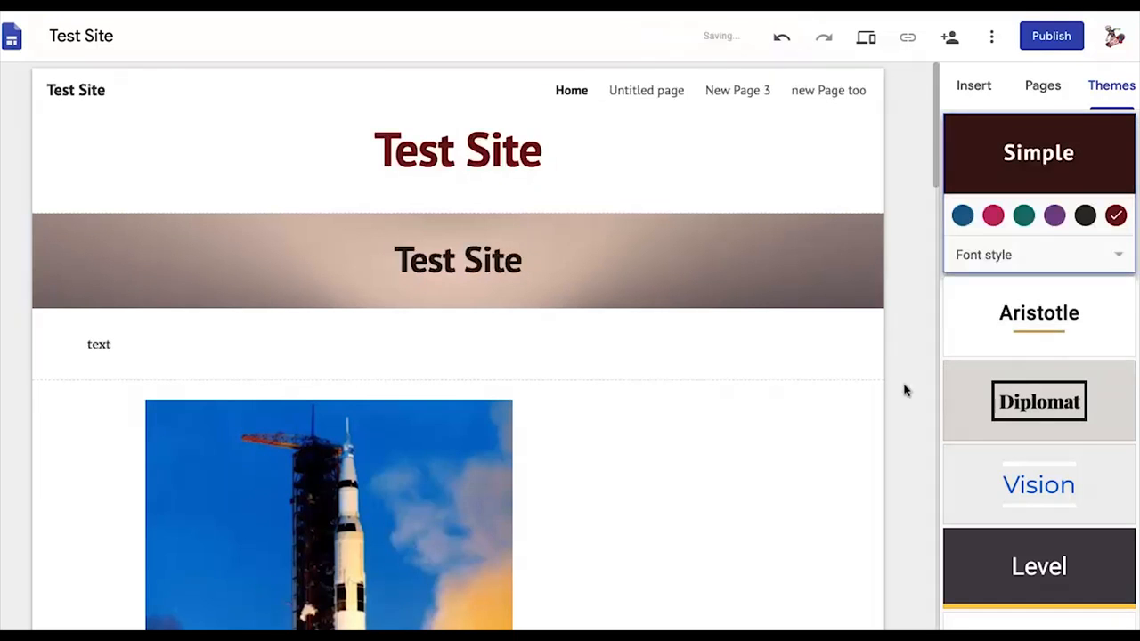
- Try the Aristotle theme with the teal color and the Bold font style
left_click(985, 340)
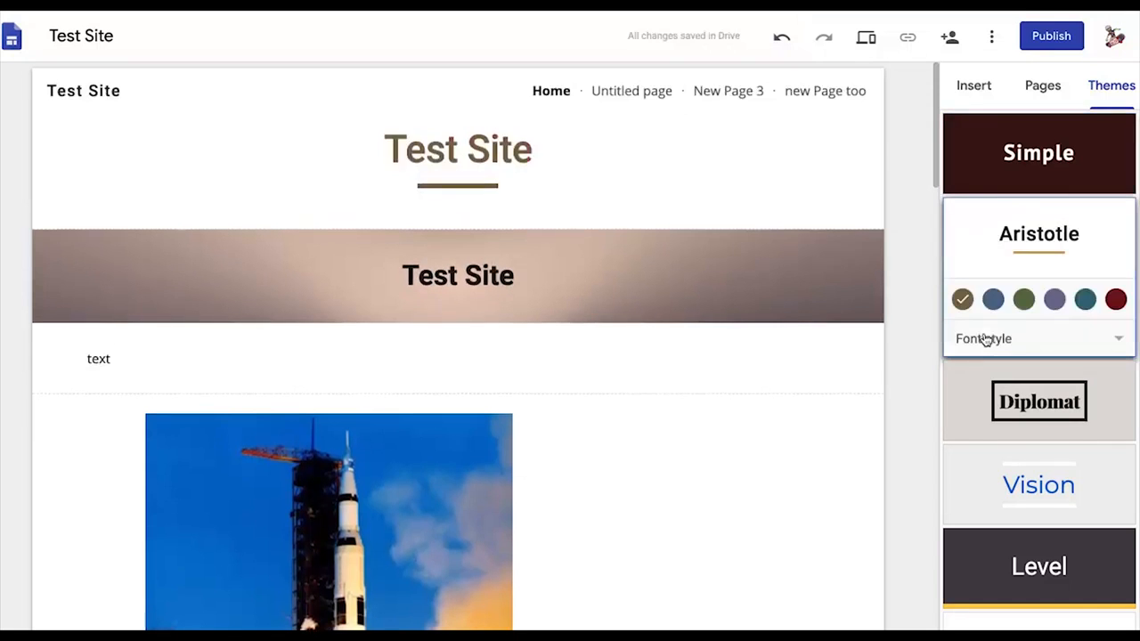
left_click(1085, 300)
left_click(1113, 340)
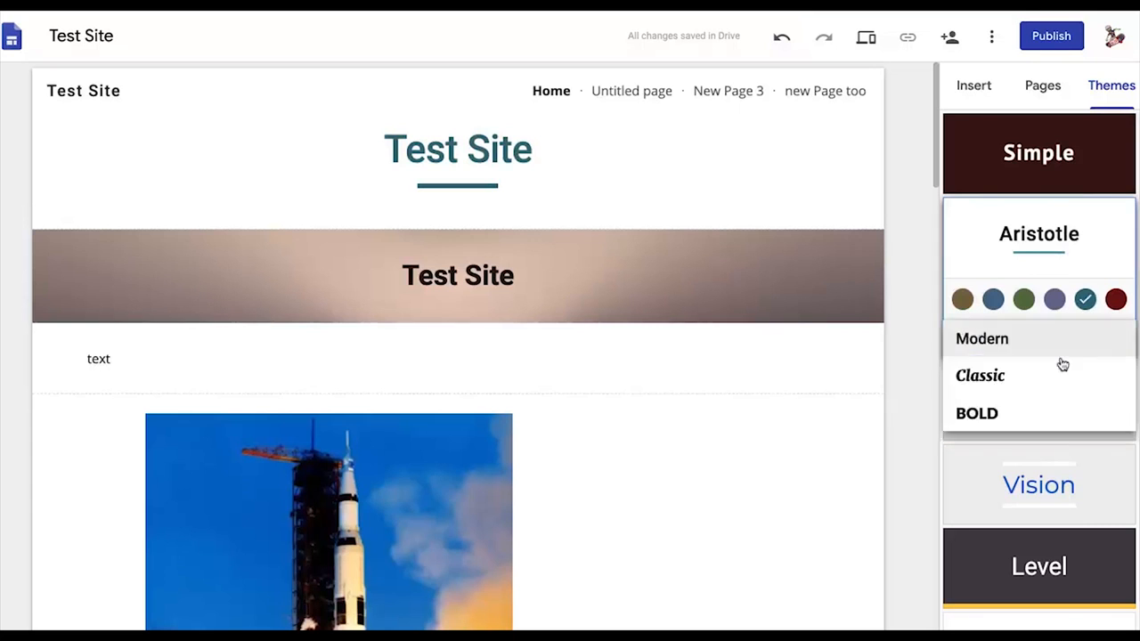
left_click(1020, 408)
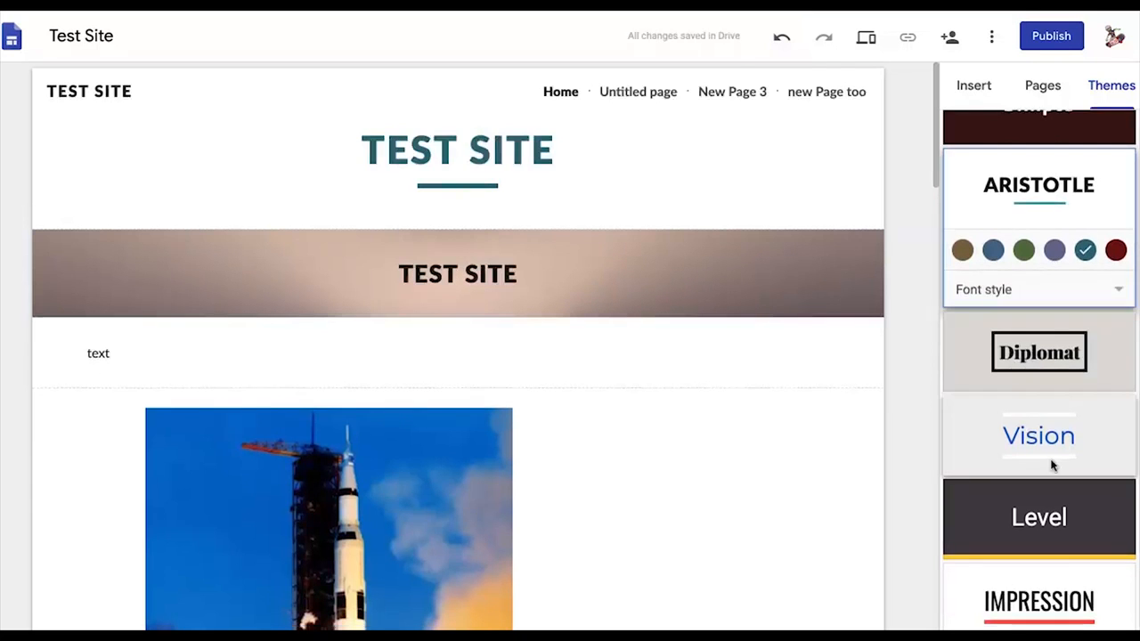
- Apply the Impression theme in green and switch its font style to a serif one
left_click(1071, 588)
left_click(1082, 587)
left_click(1056, 588)
left_click(1026, 587)
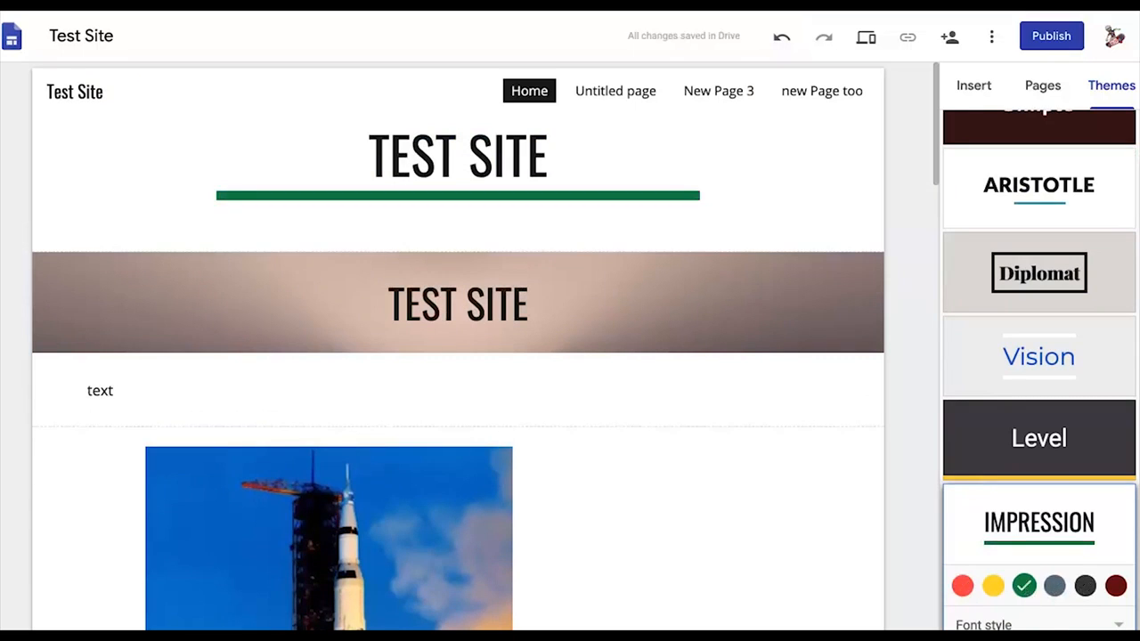
left_click(1025, 625)
left_click(1005, 580)
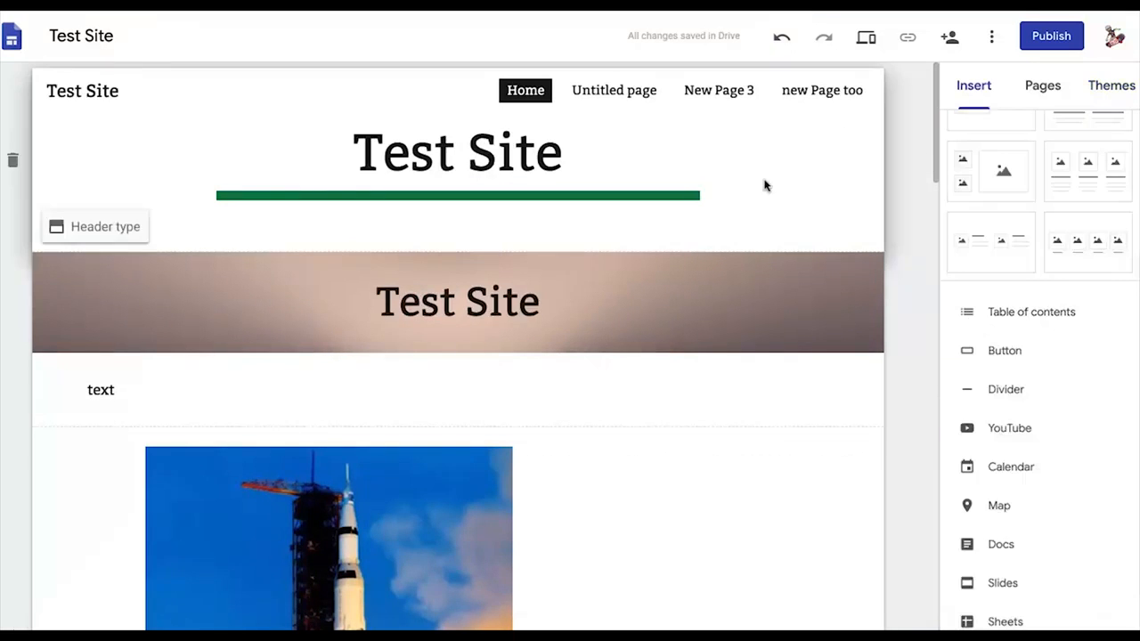
- Insert a divider on the Home page between the "text" section and the rocket image
left_click(978, 85)
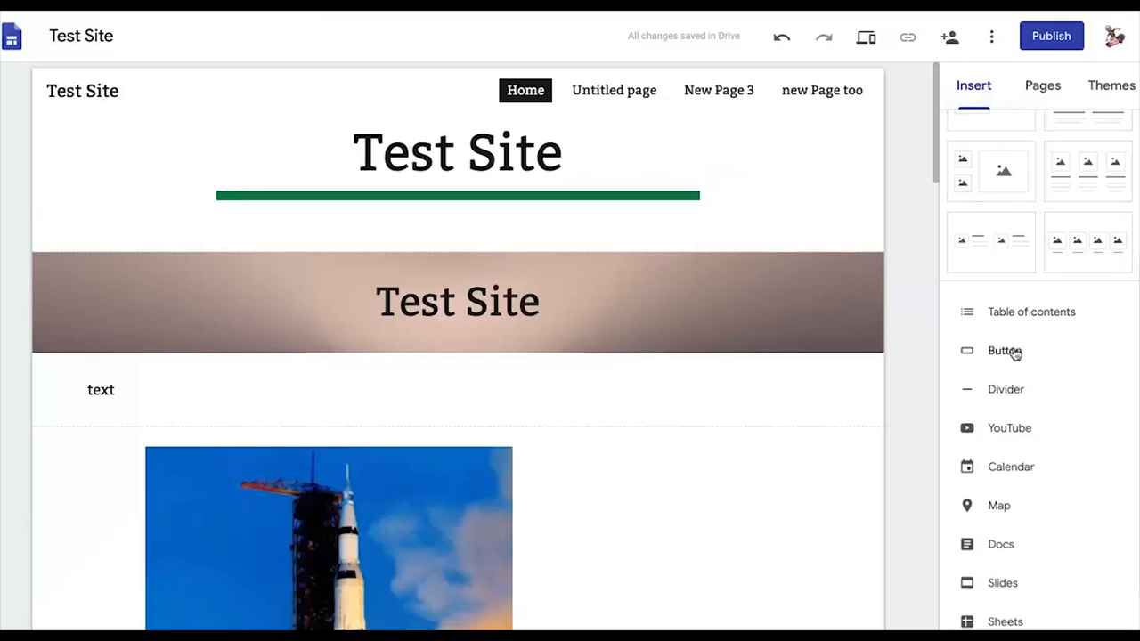
left_click(1017, 396)
left_click(916, 380)
scroll(915, 381, "up", 1)
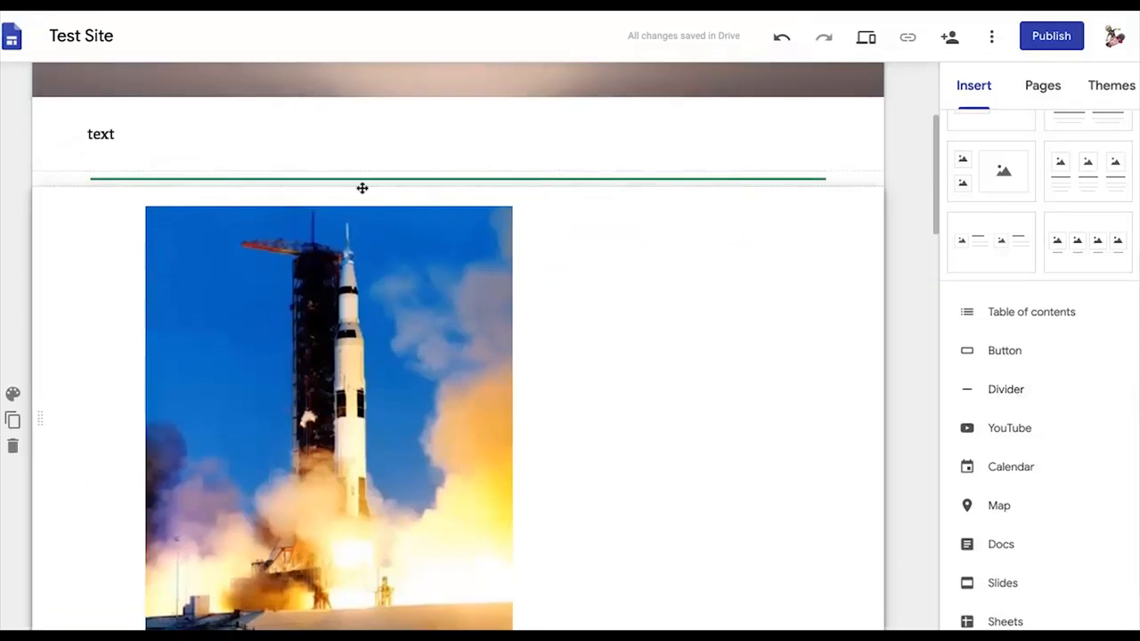
scroll(576, 284, "up", 1)
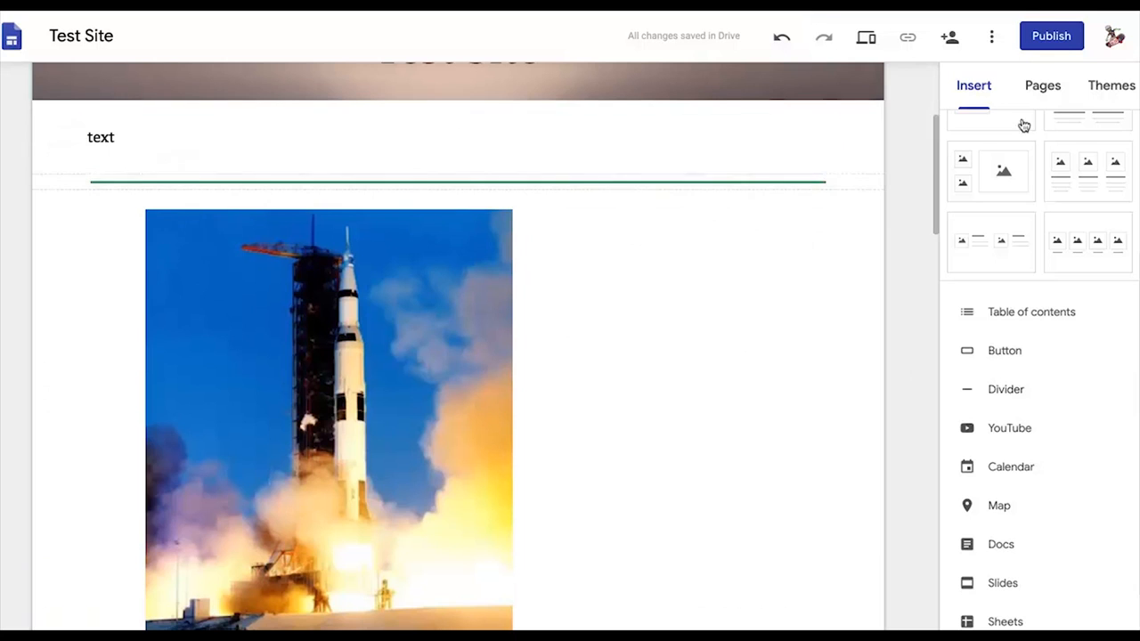
- Add a text box beside the rocket image and widen it toward the image, shrinking the image to a small thumbnail
scroll(1029, 330, "up", 3)
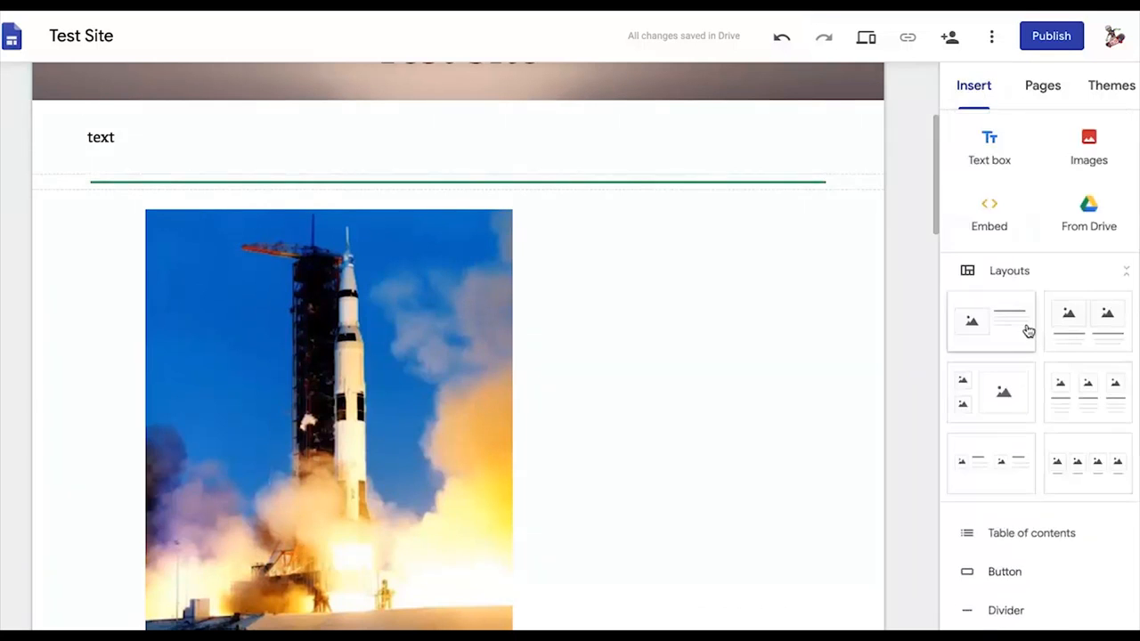
double_click(753, 341)
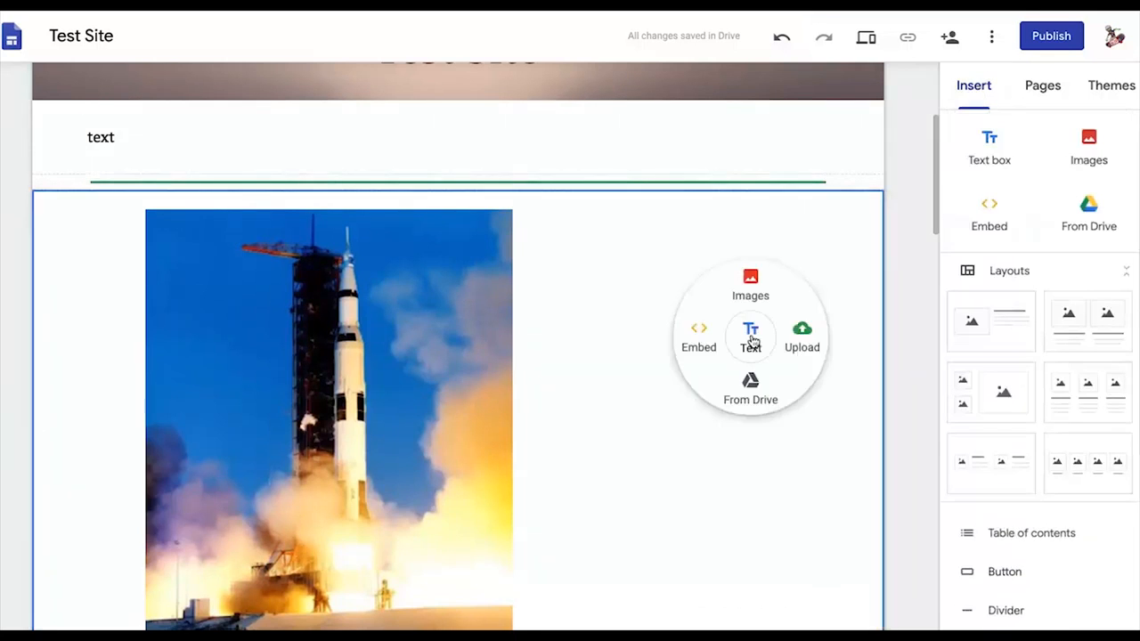
left_click(751, 338)
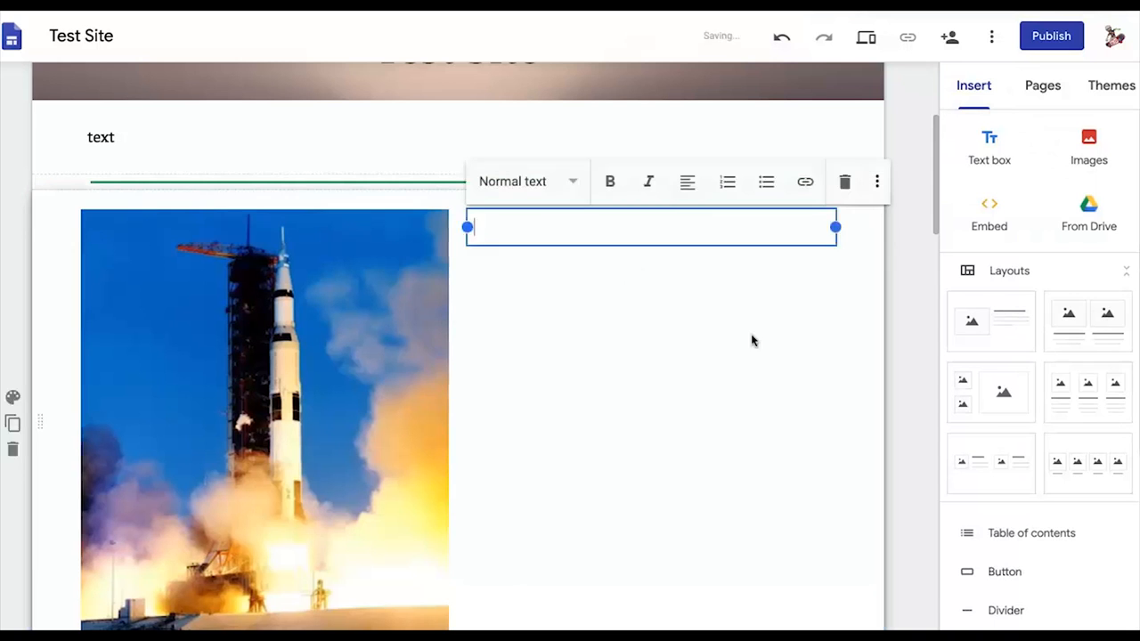
left_click_drag(467, 227, 50, 215)
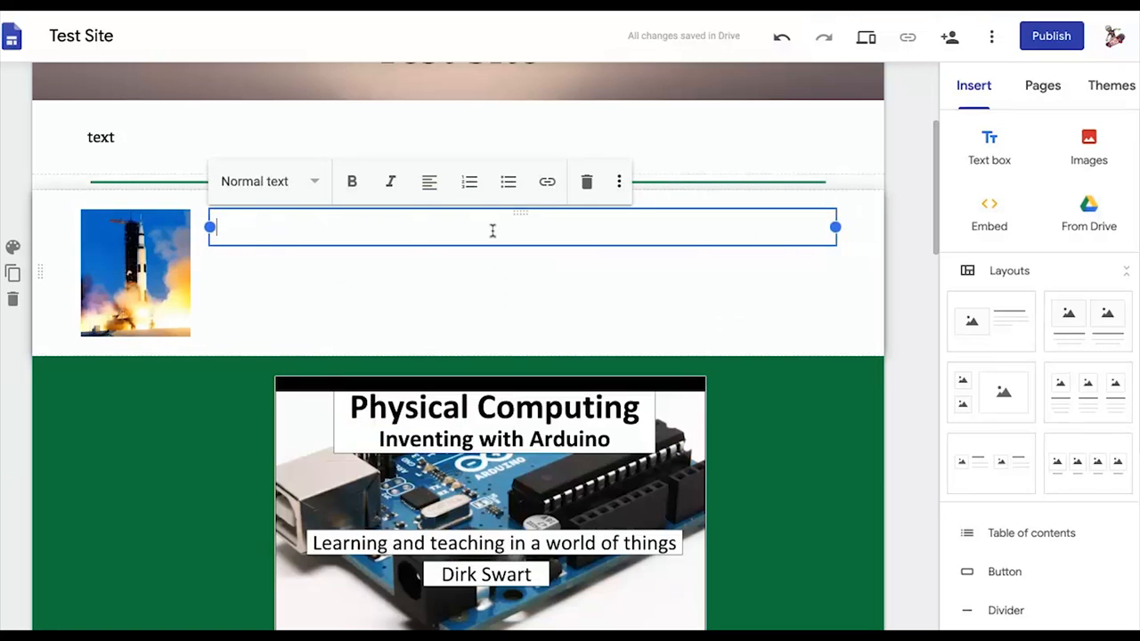
- Move the empty text box into its own section between the rocket image and the embedded slides
left_click_drag(521, 213, 363, 357)
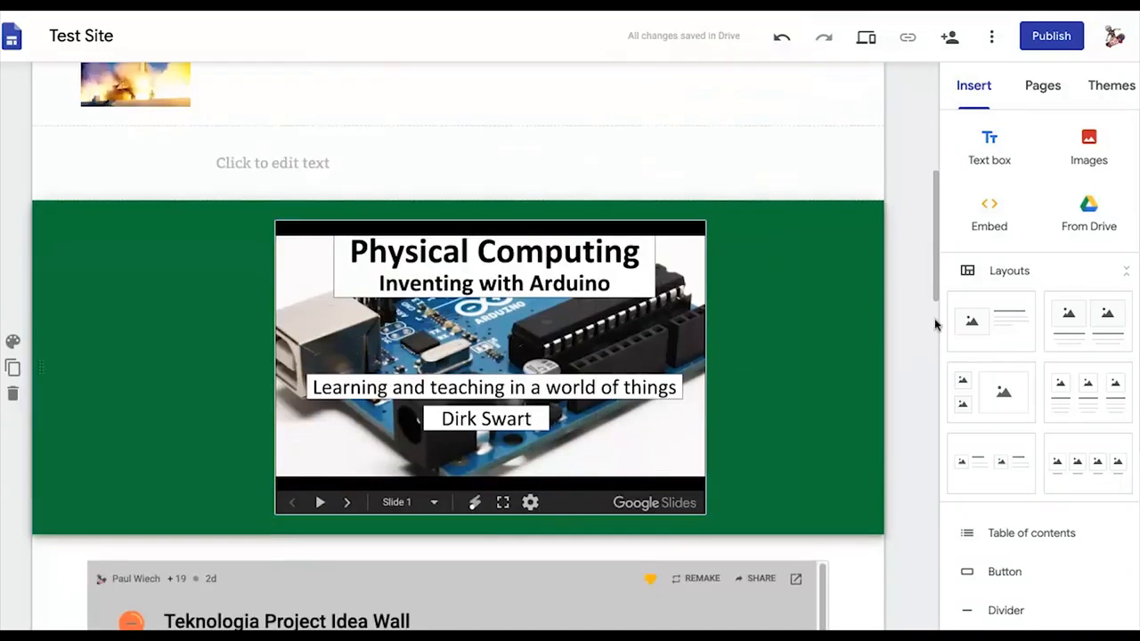
scroll(921, 287, "up", 1)
left_click(283, 260)
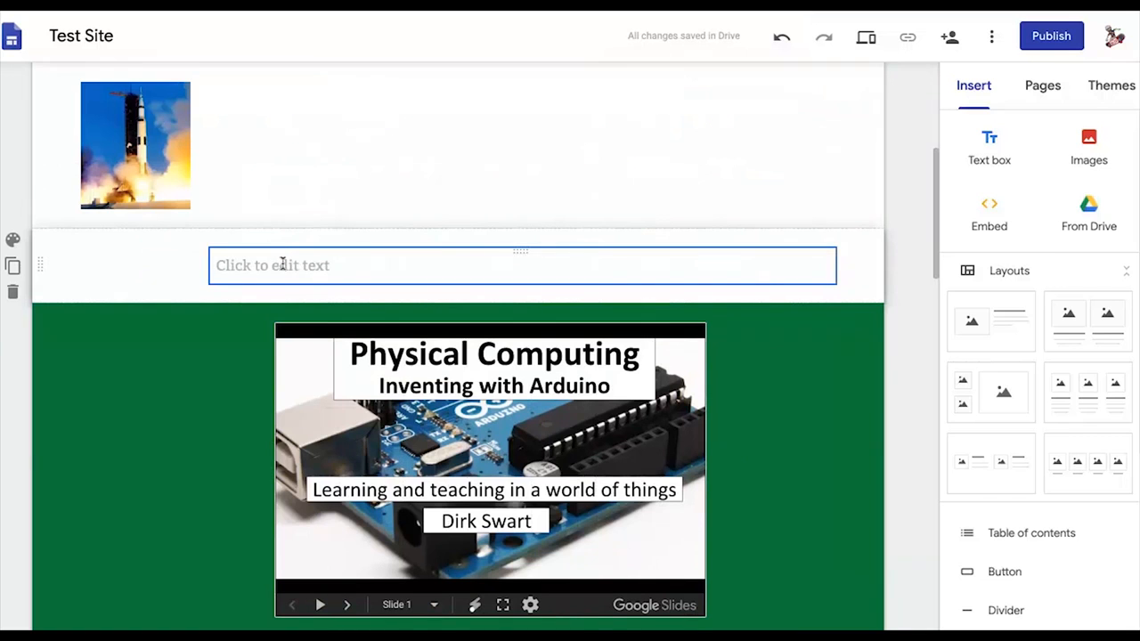
- Preview the site and examine how the Home page's header, divider, rocket image and empty text box section appear
left_click(866, 37)
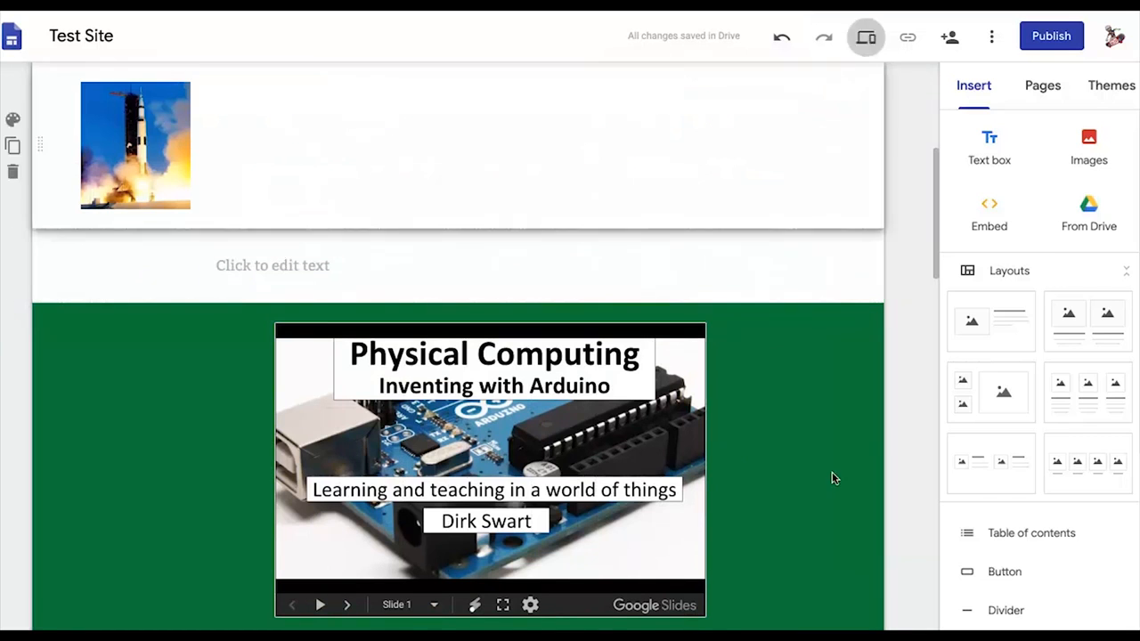
scroll(657, 428, "down", 2)
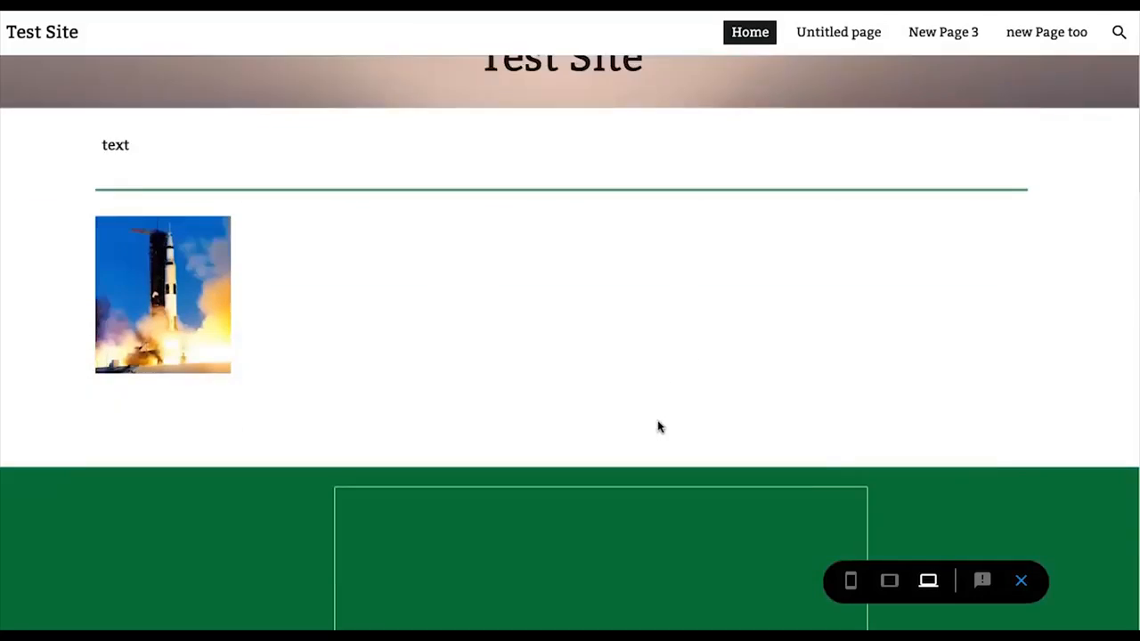
scroll(657, 427, "down", 1)
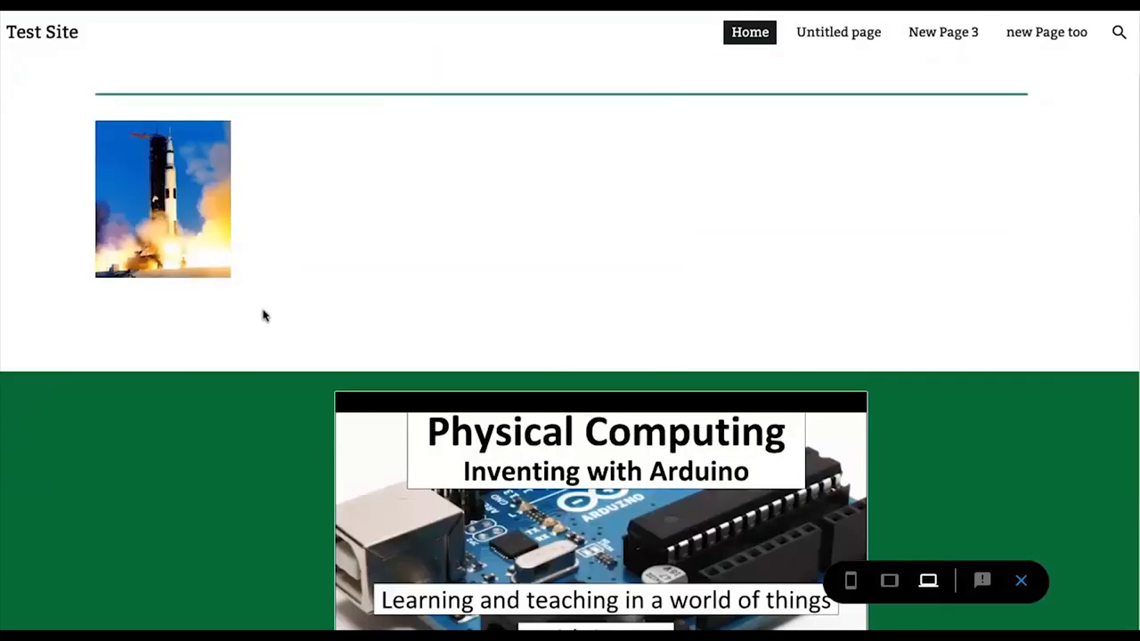
scroll(361, 299, "up", 3)
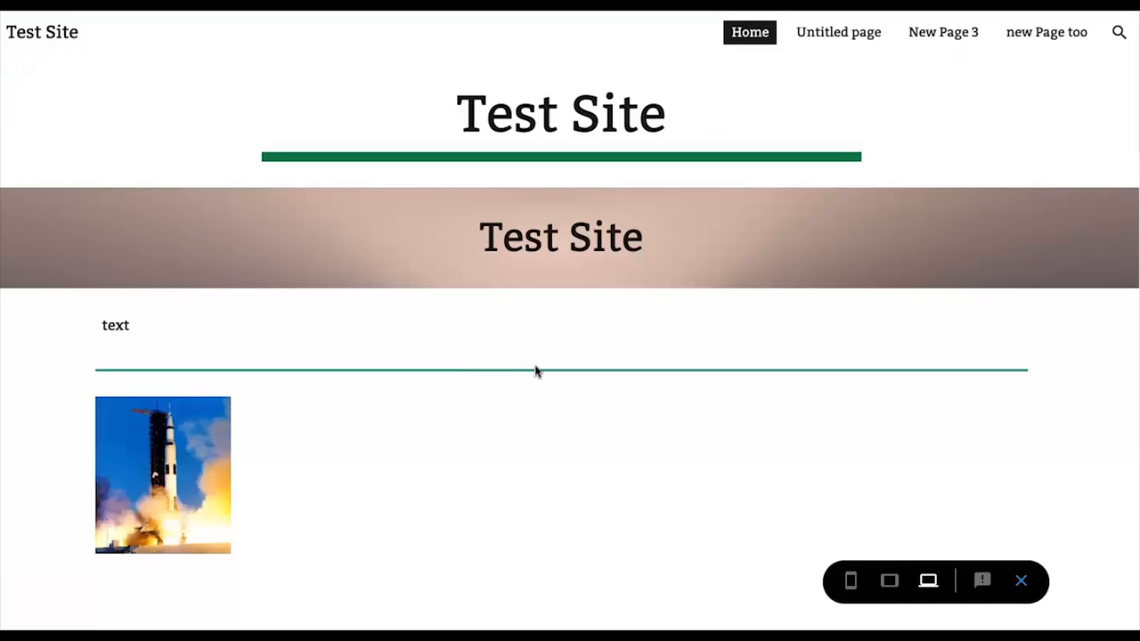
- Exit the preview and browse the insertable content, including the recent Slides presentations, without inserting one
left_click(1021, 582)
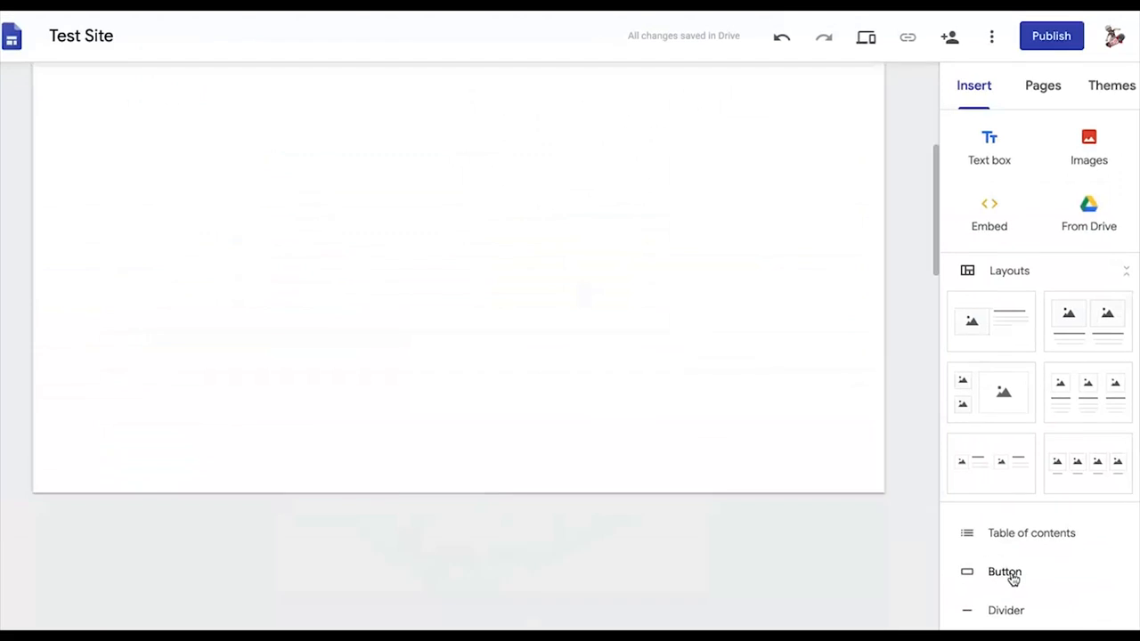
scroll(1004, 515, "down", 1)
scroll(1005, 515, "down", 3)
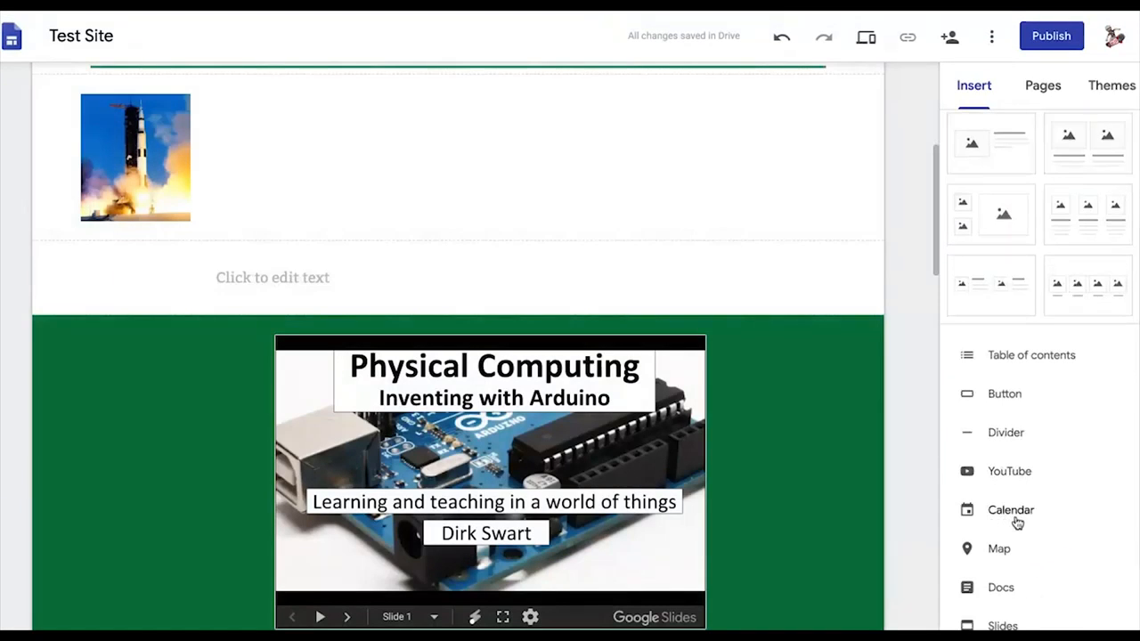
scroll(1014, 522, "down", 3)
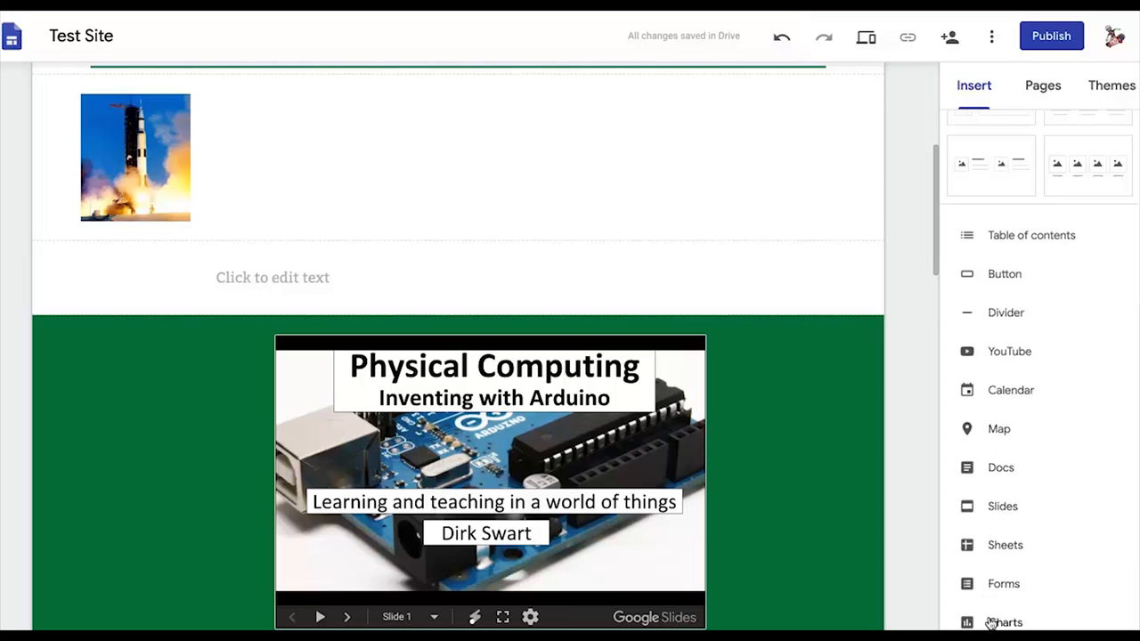
left_click(1002, 507)
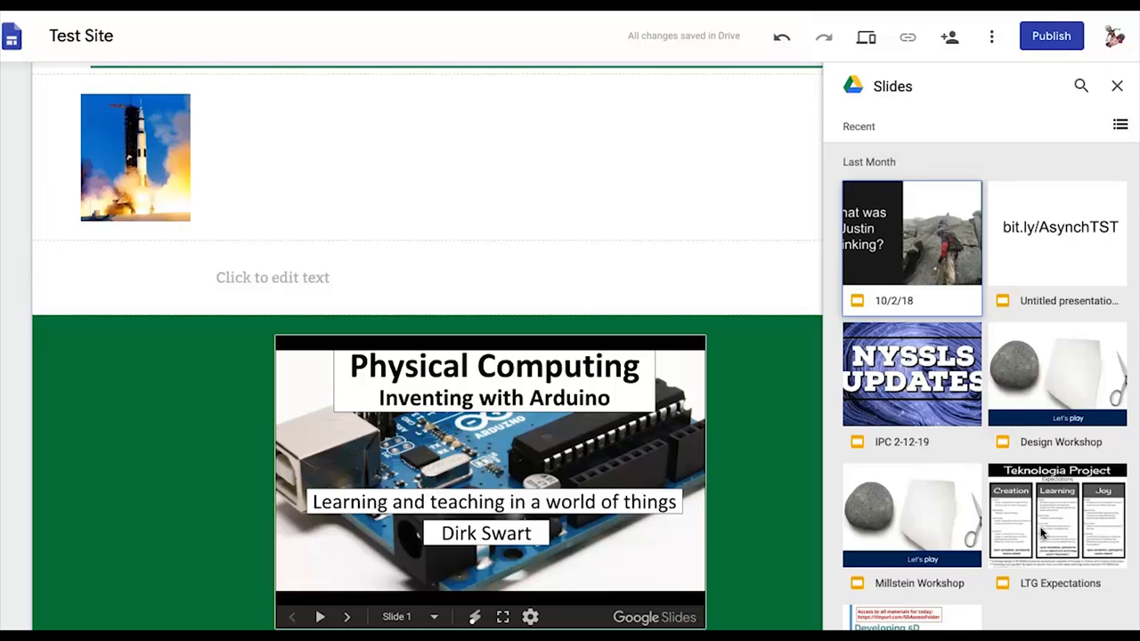
left_click(937, 526)
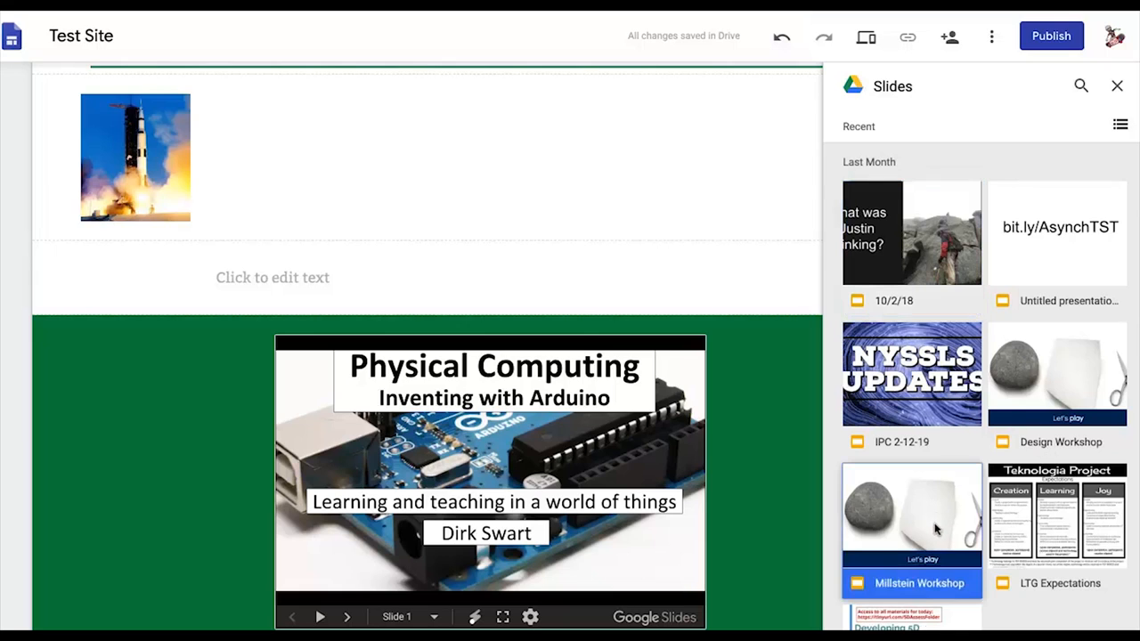
scroll(937, 529, "down", 2)
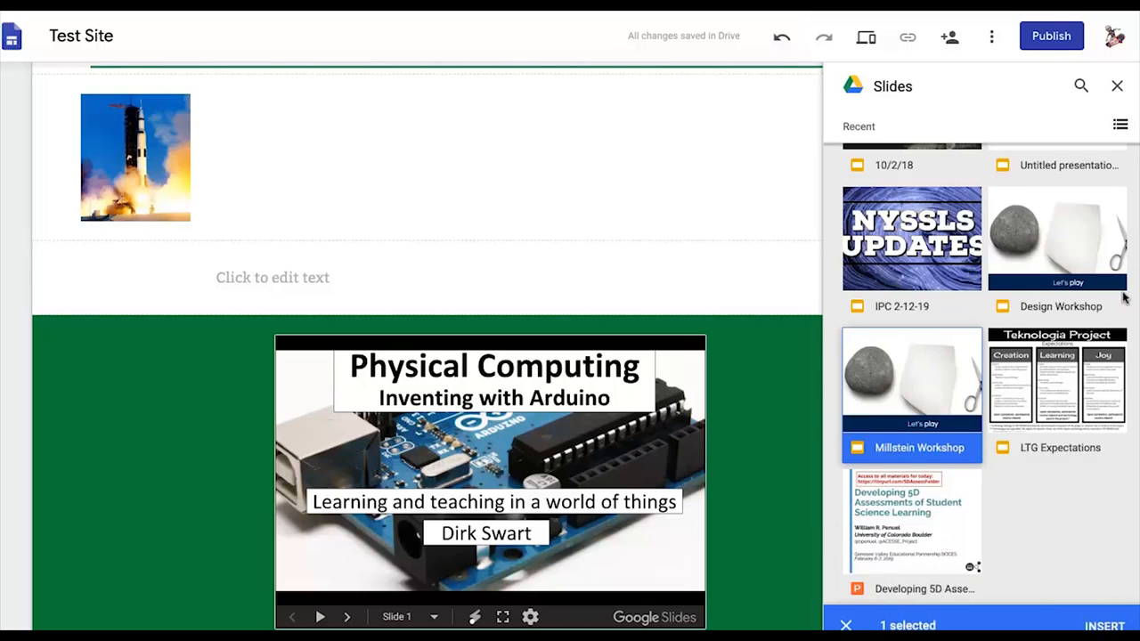
left_click(1116, 88)
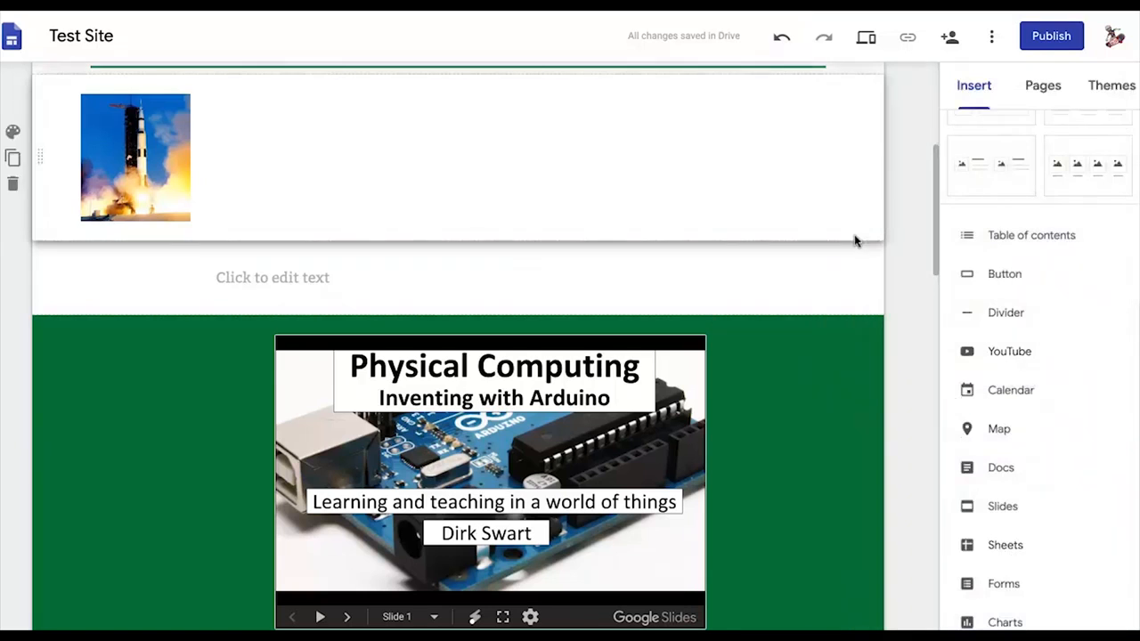
- In the site's sharing settings, change the published version's access so that anyone can find and view it
scroll(878, 161, "up", 5)
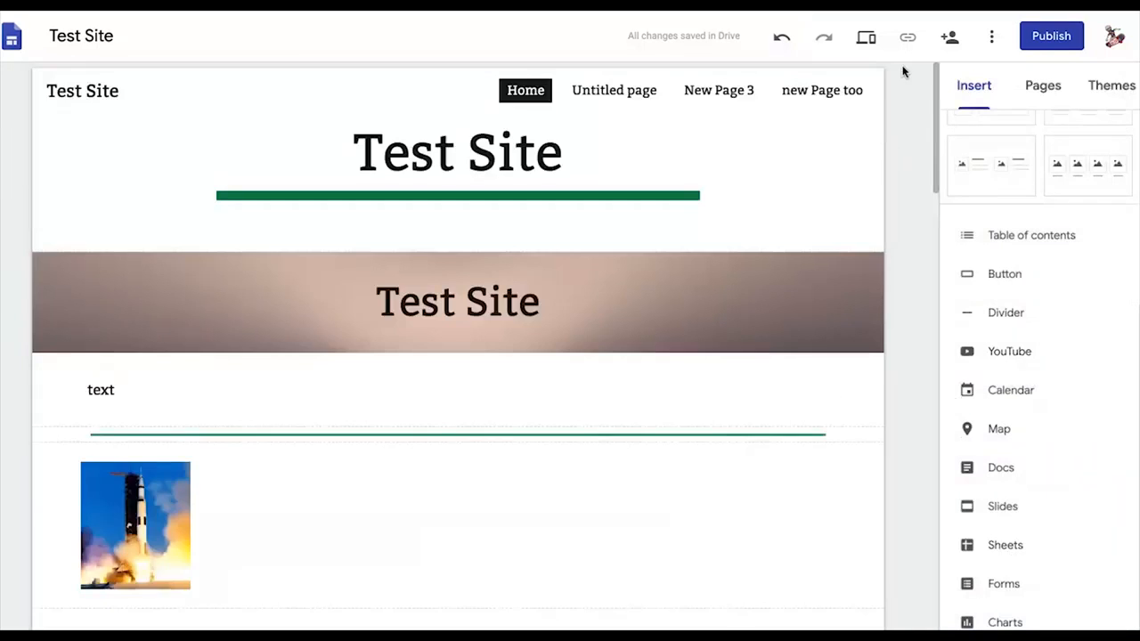
left_click(950, 39)
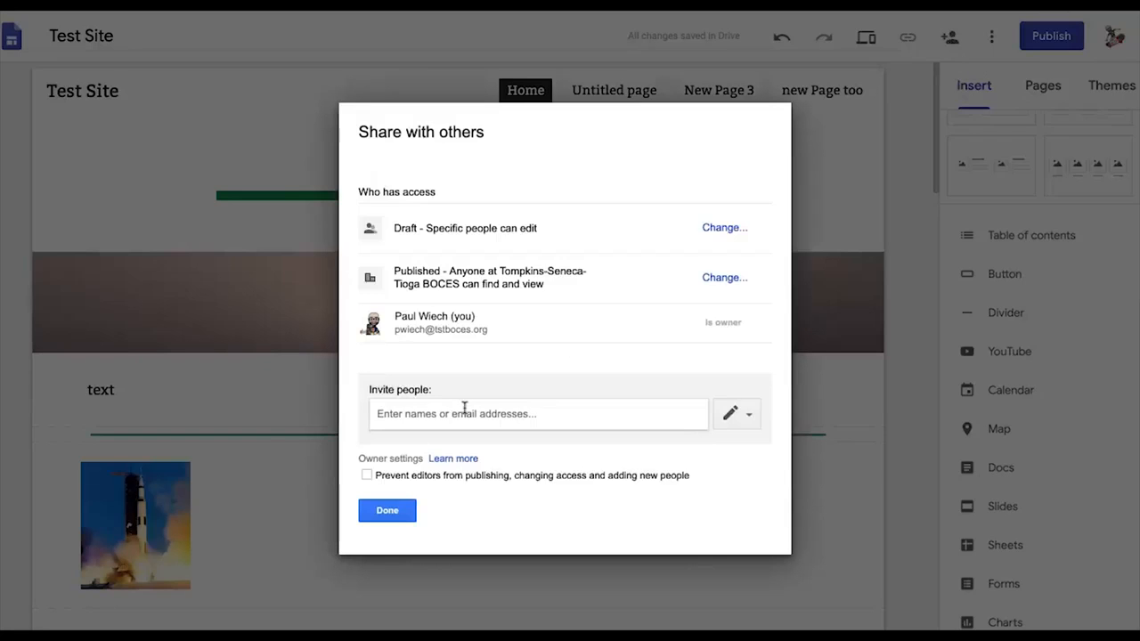
left_click(464, 412)
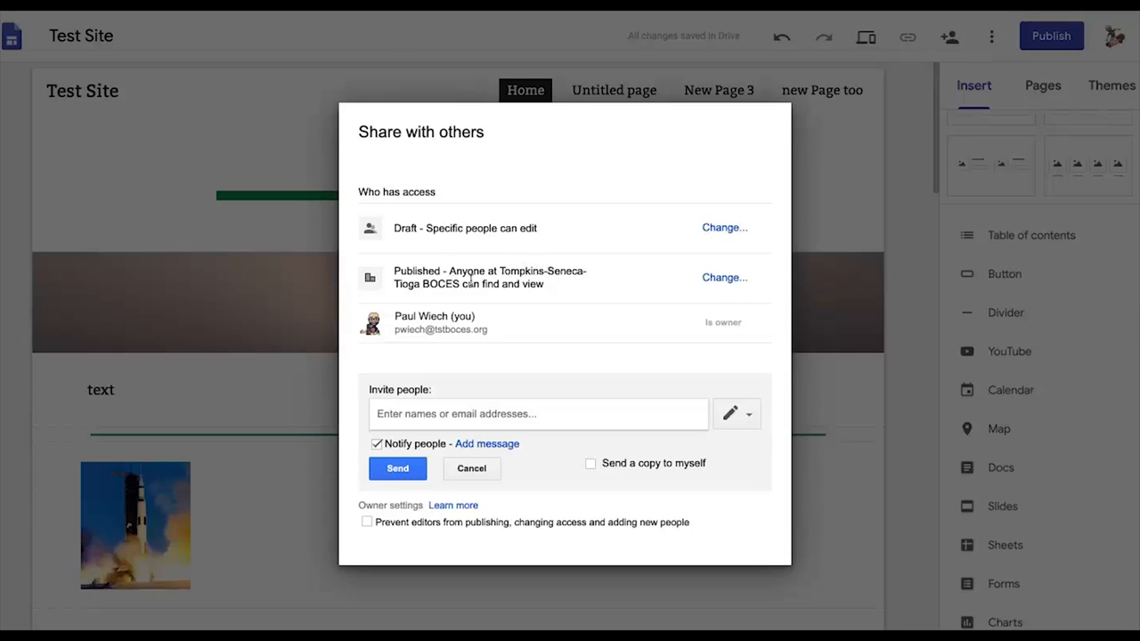
left_click(715, 280)
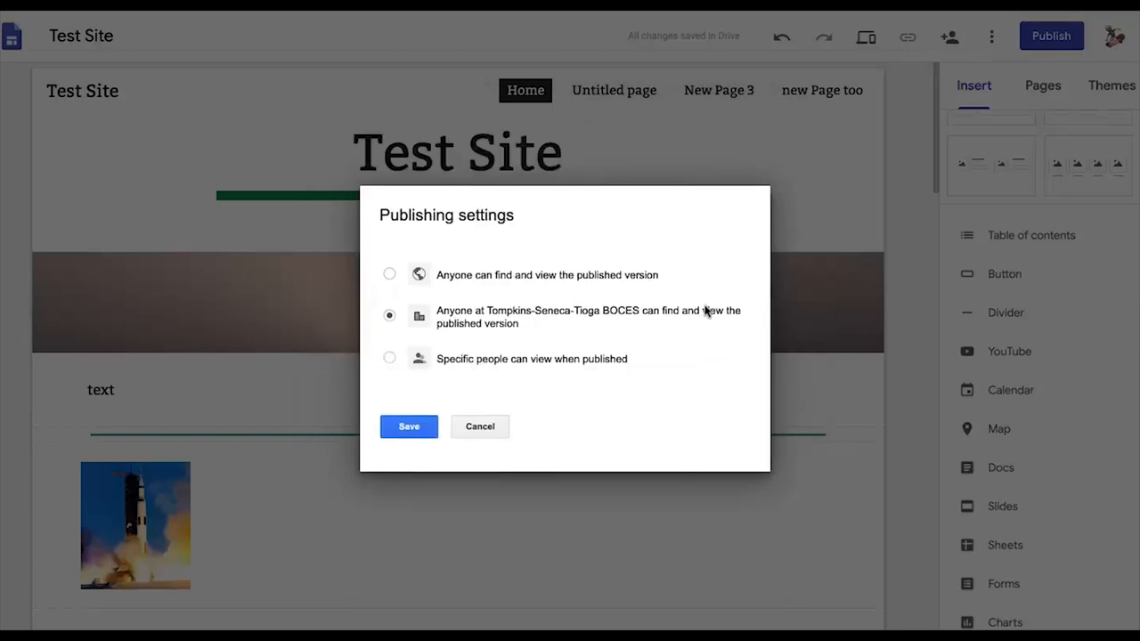
left_click(480, 426)
left_click(717, 272)
left_click(586, 279)
left_click(398, 424)
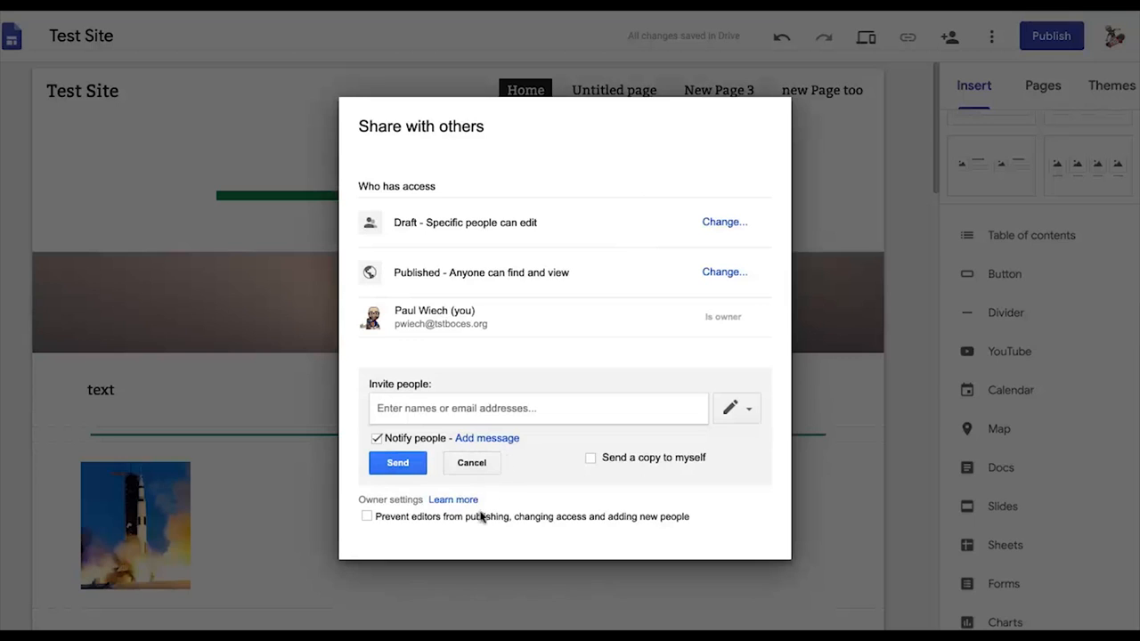
- Discard the empty invitation and close the sharing settings
left_click(403, 466)
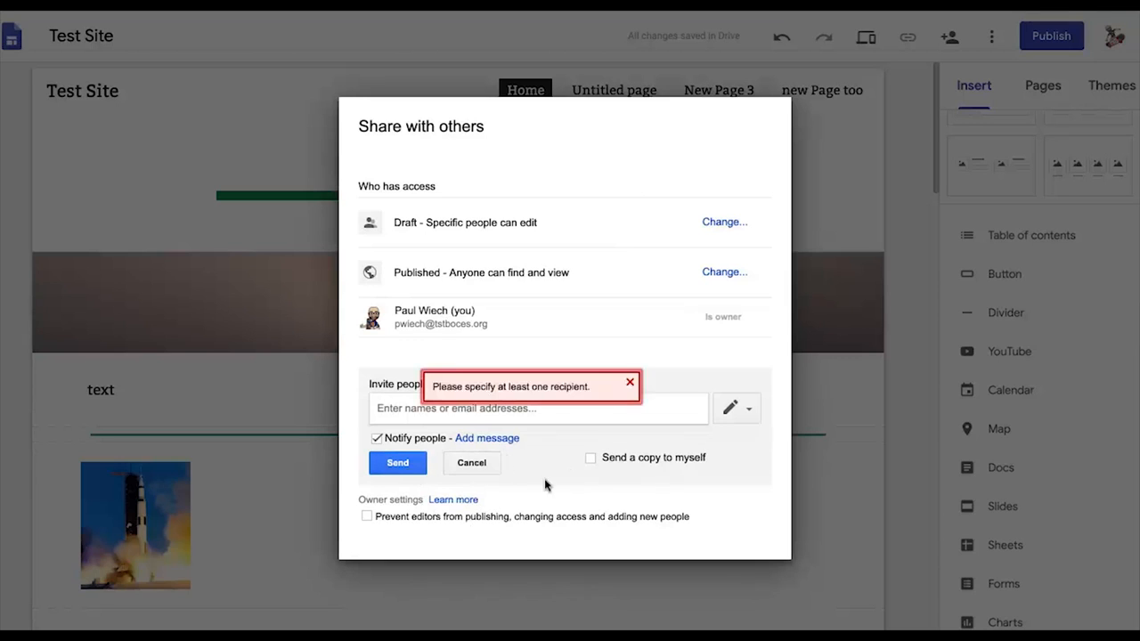
left_click(630, 383)
left_click(462, 469)
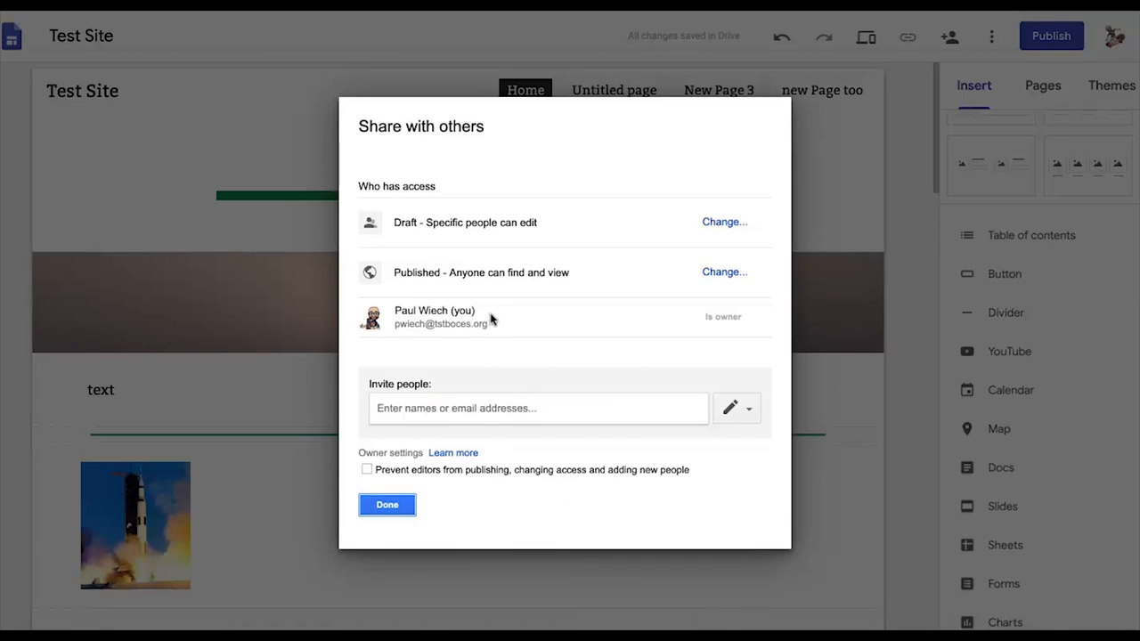
left_click(398, 504)
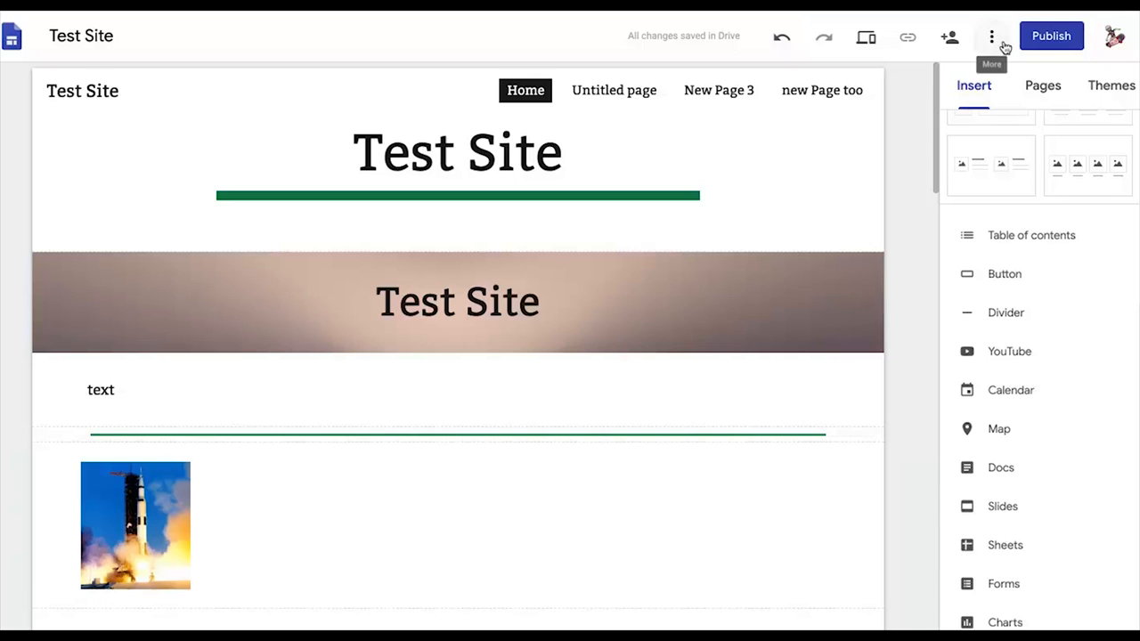
- Publish the site with the web address "test-site"
left_click(1060, 41)
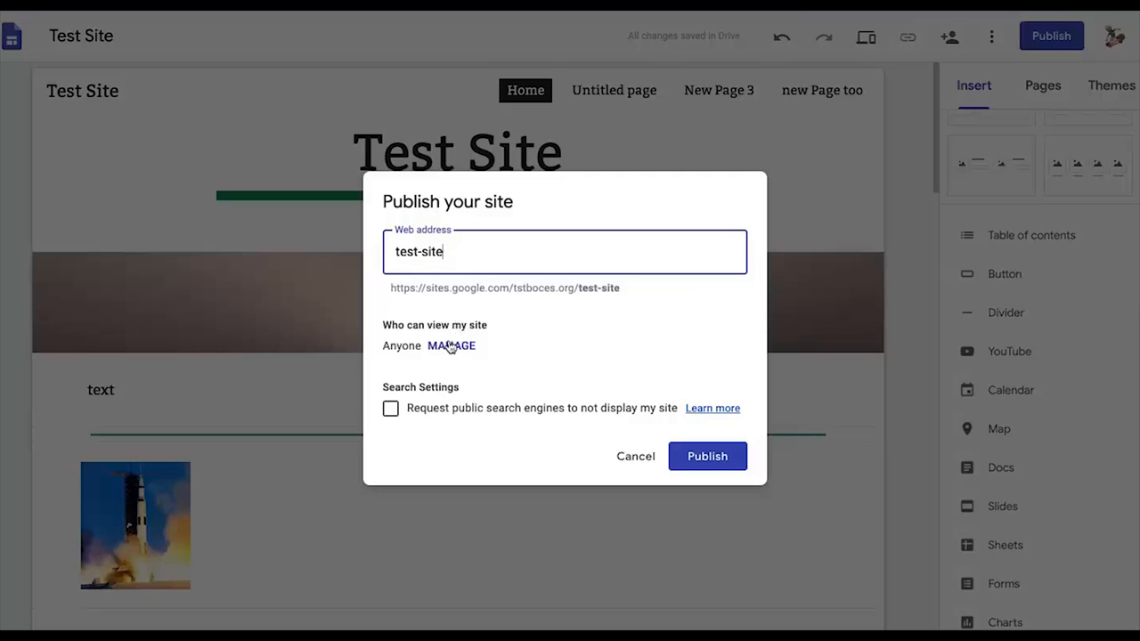
left_click(705, 456)
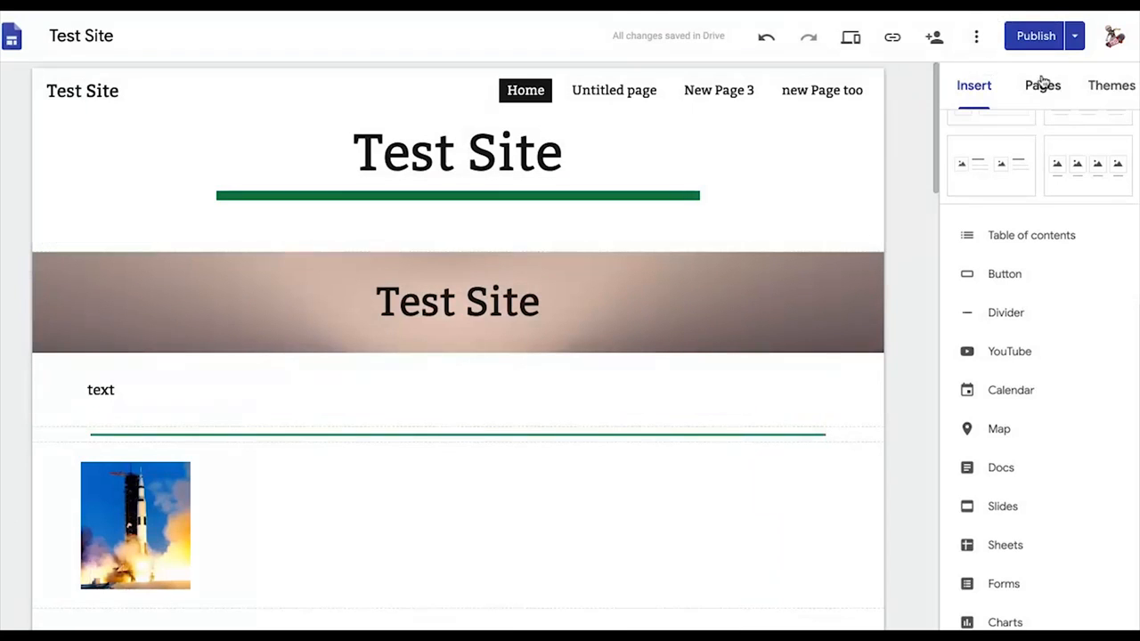
- Examine the web address and full site URL in the publish settings and leave them without saving
left_click(1077, 40)
left_click(983, 70)
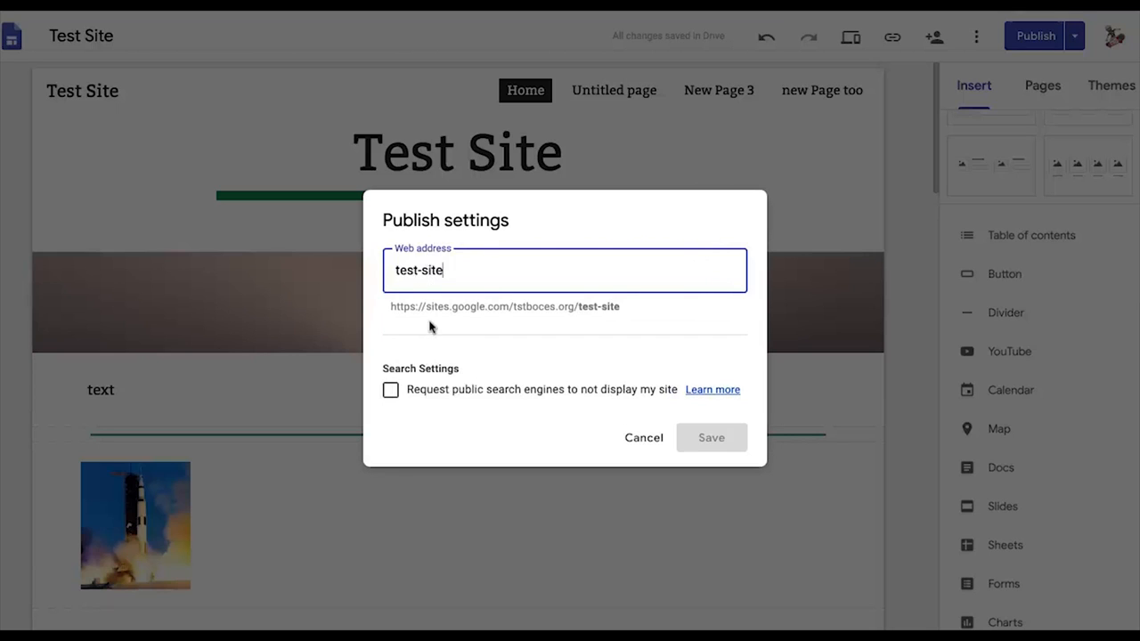
left_click_drag(392, 308, 622, 310)
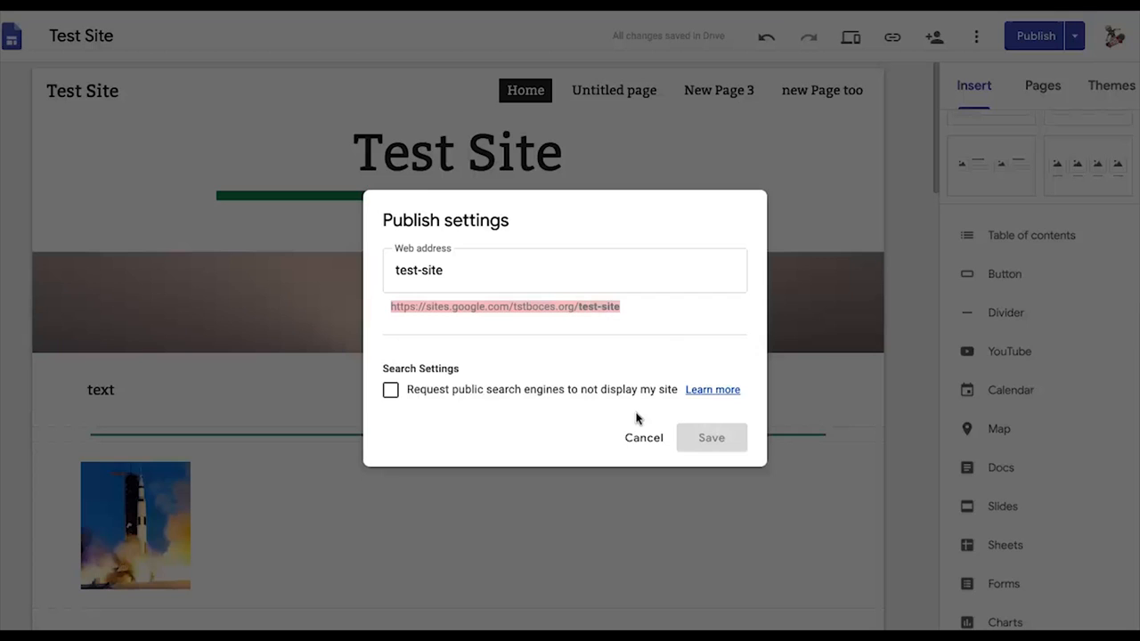
double_click(423, 269)
triple_click(423, 269)
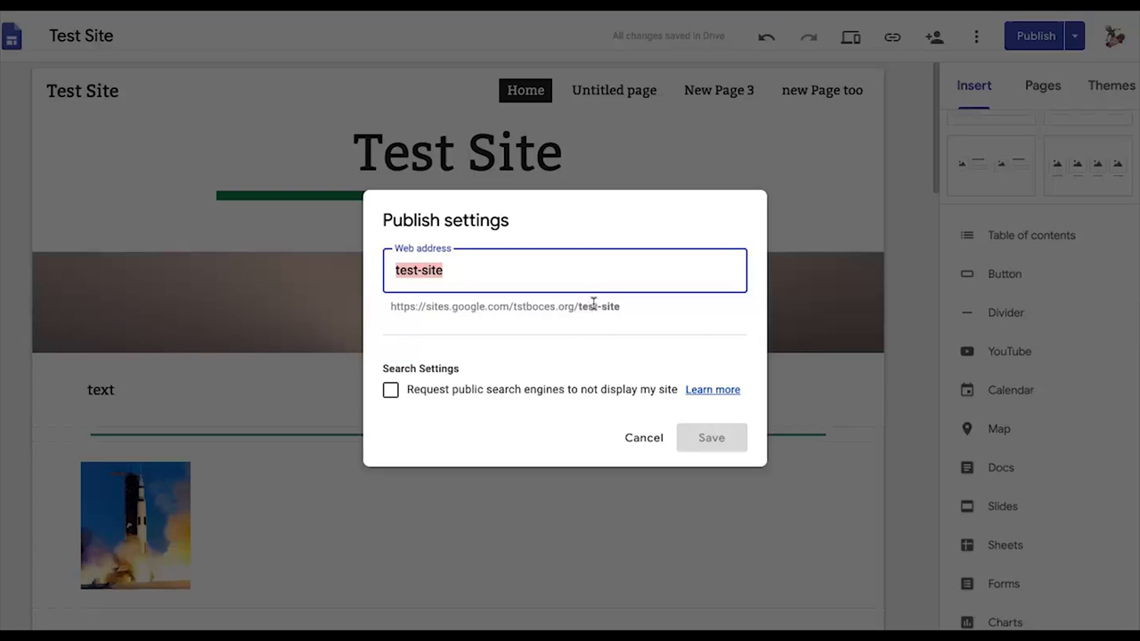
left_click_drag(594, 303, 614, 305)
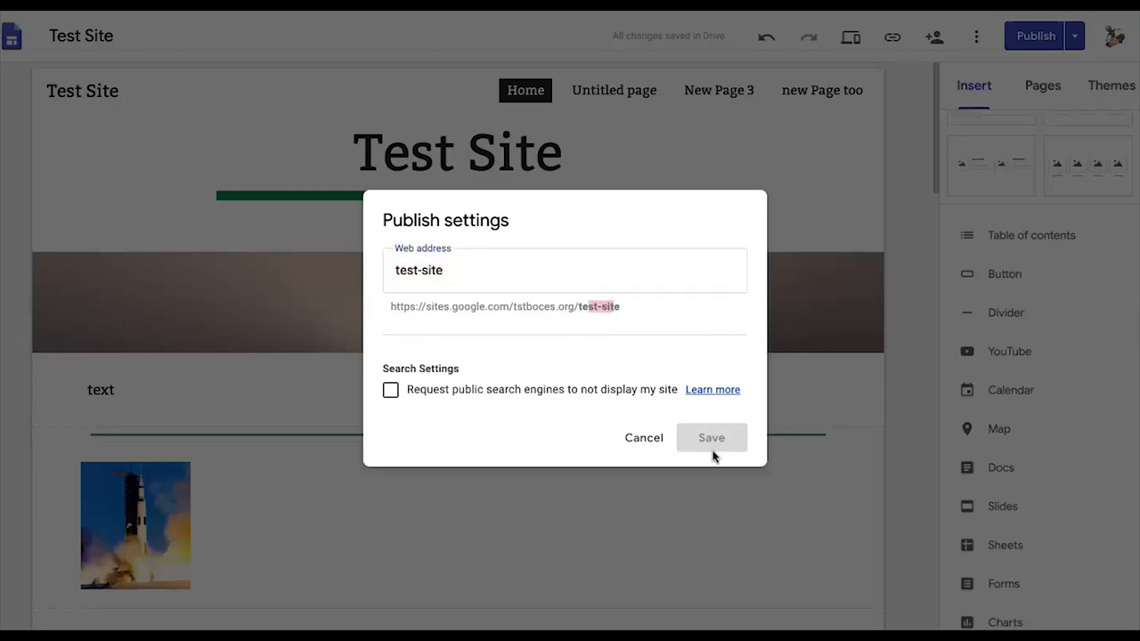
left_click(644, 442)
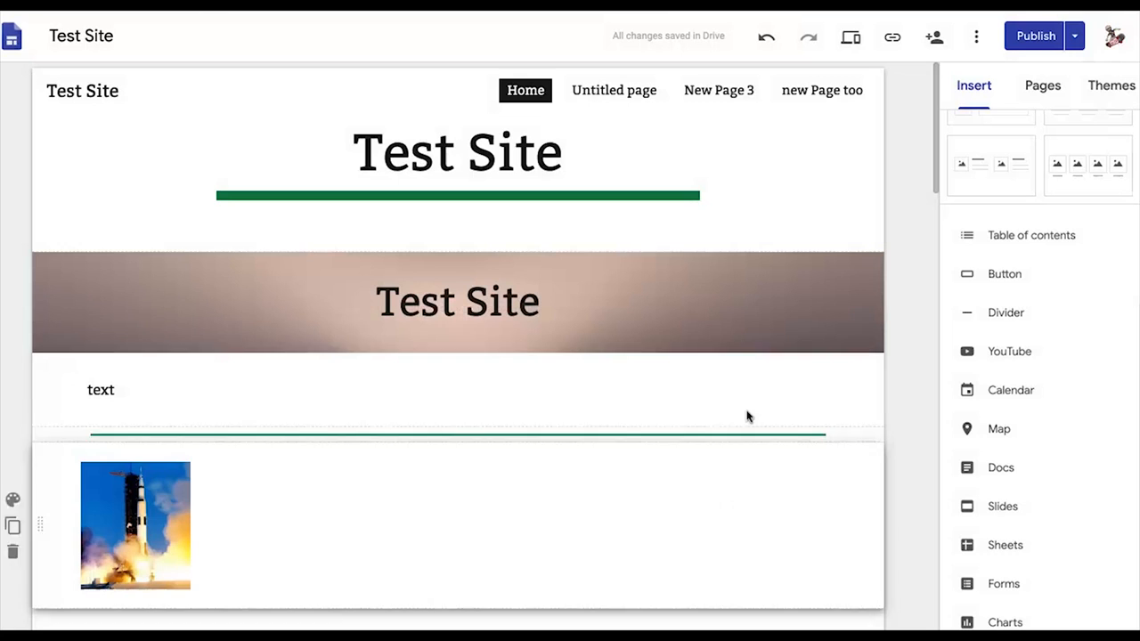